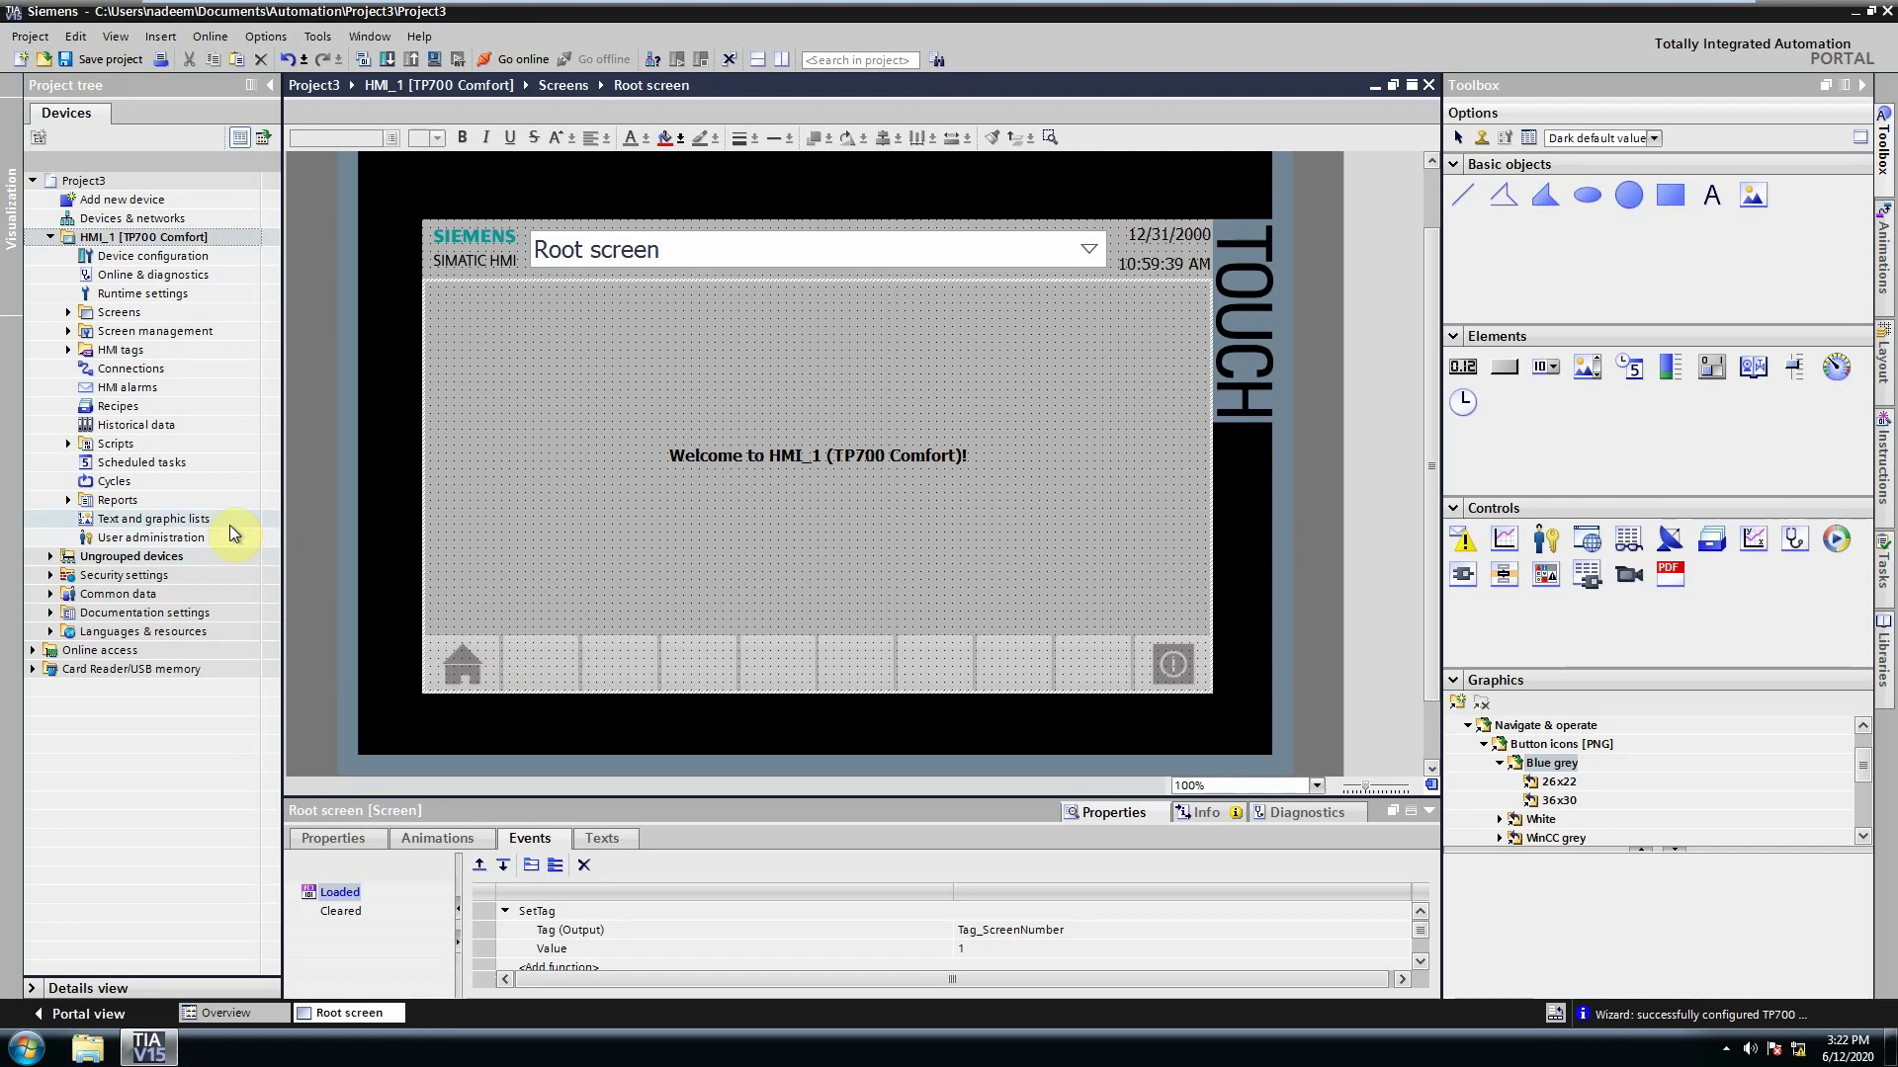
# - Add a new pop-up screen under the screen management of HMI_1
pyautogui.click(69, 331)
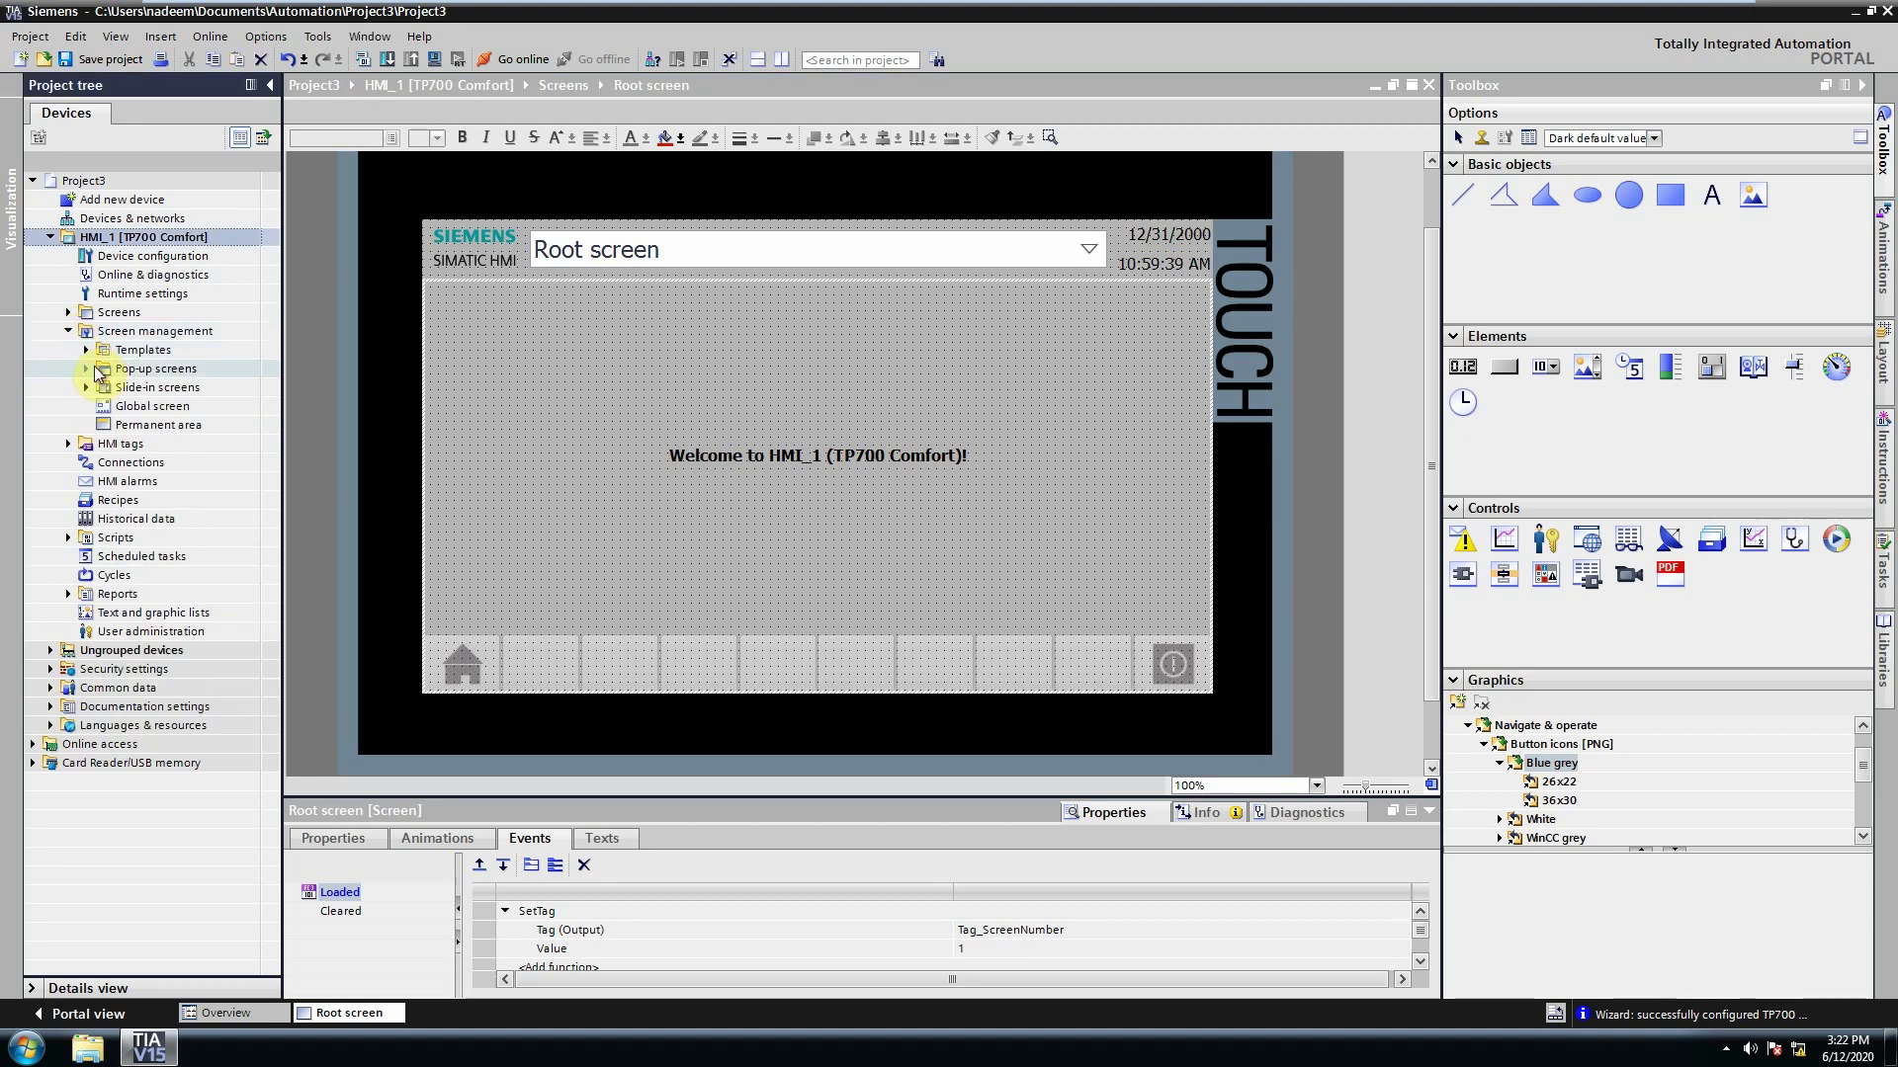
pyautogui.click(86, 369)
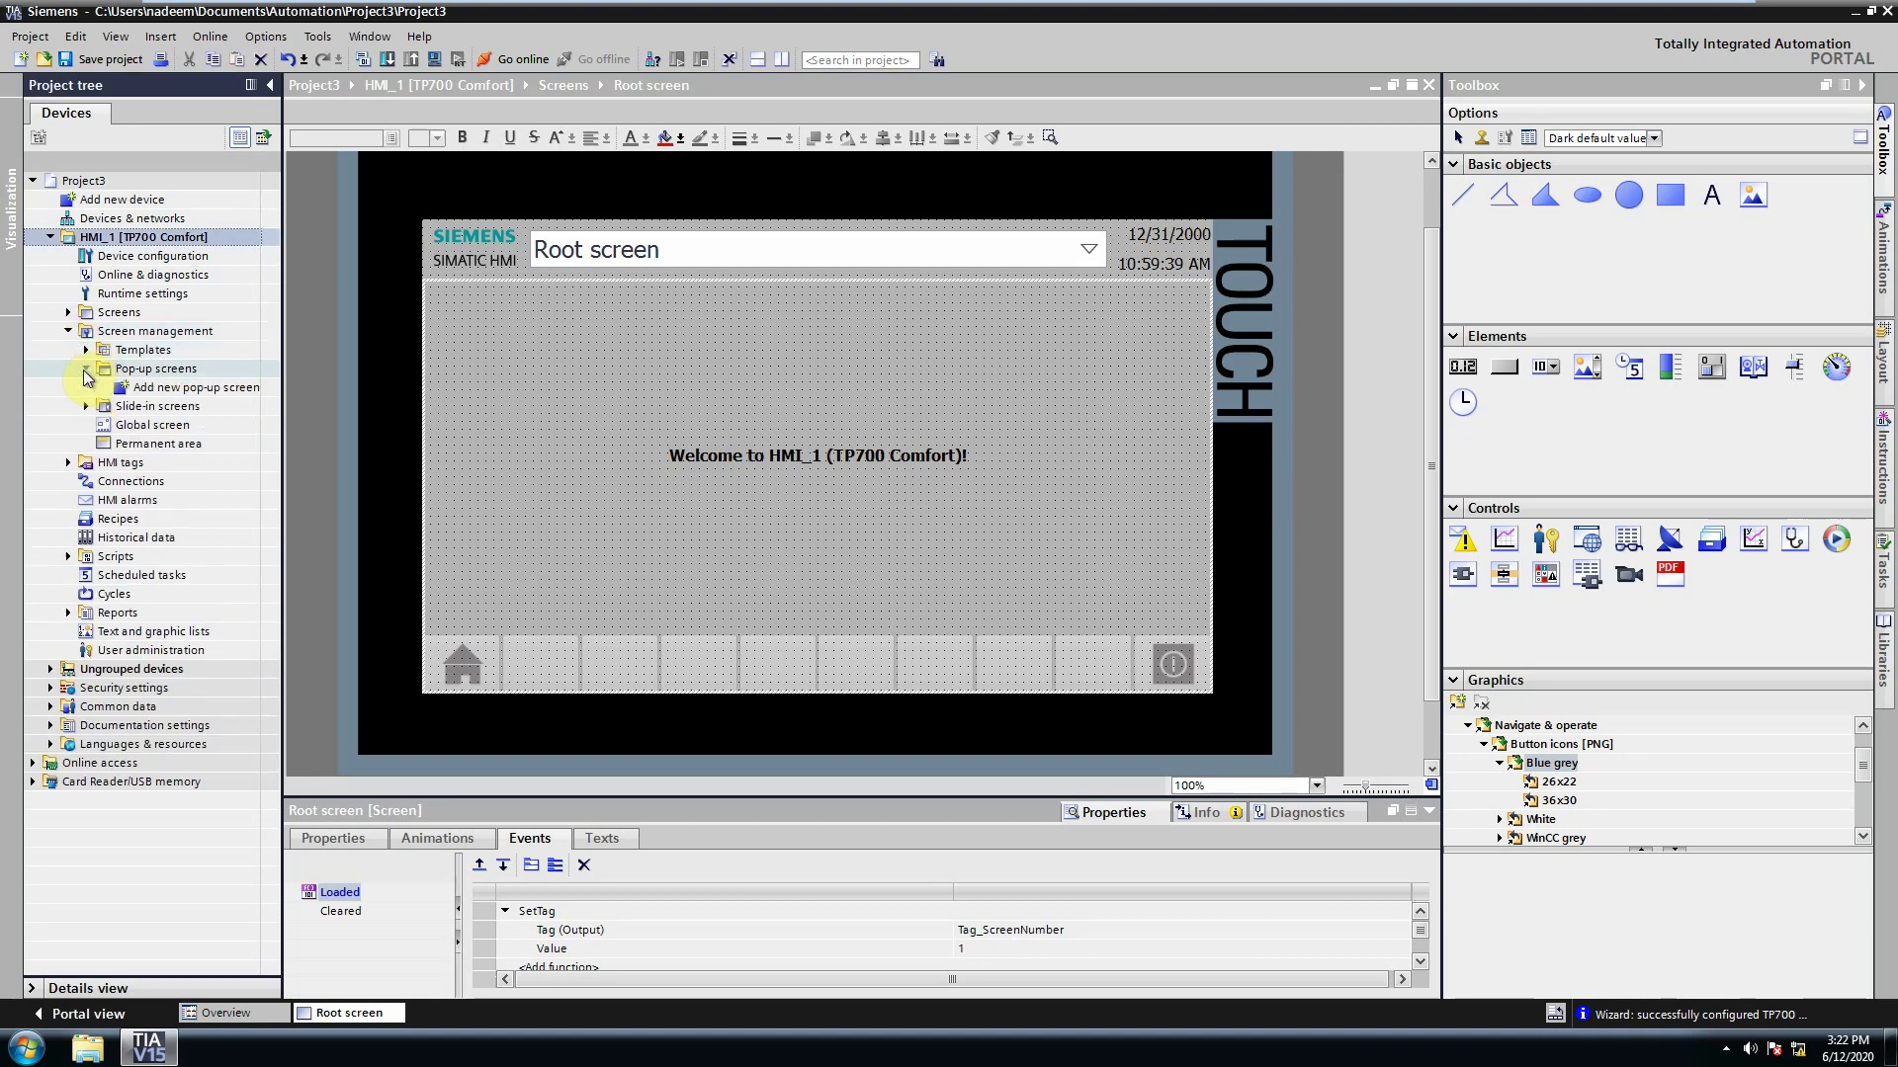
pyautogui.click(138, 388)
pyautogui.doubleClick(139, 387)
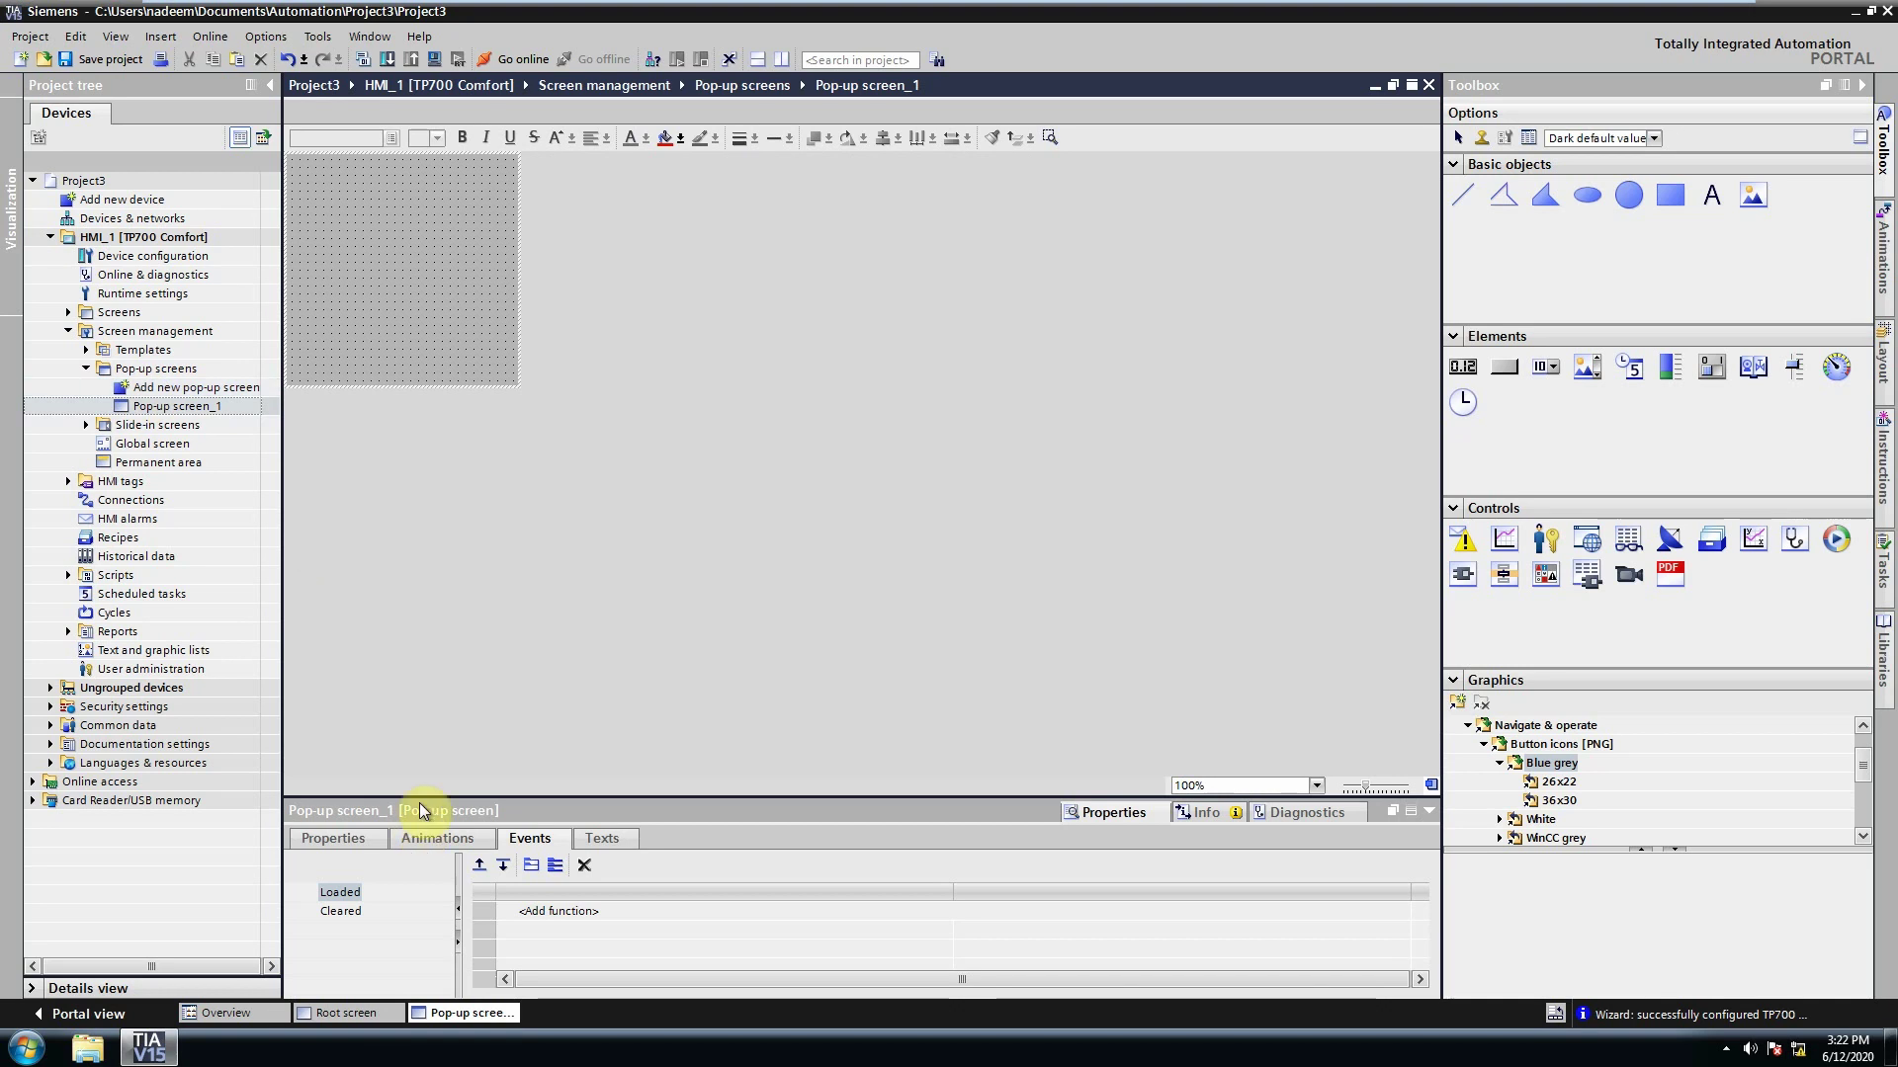
# - Set the new pop-up screen's background color to light yellow (255, 255, 153)
pyautogui.moveTo(419, 797); pyautogui.dragTo(416, 645)
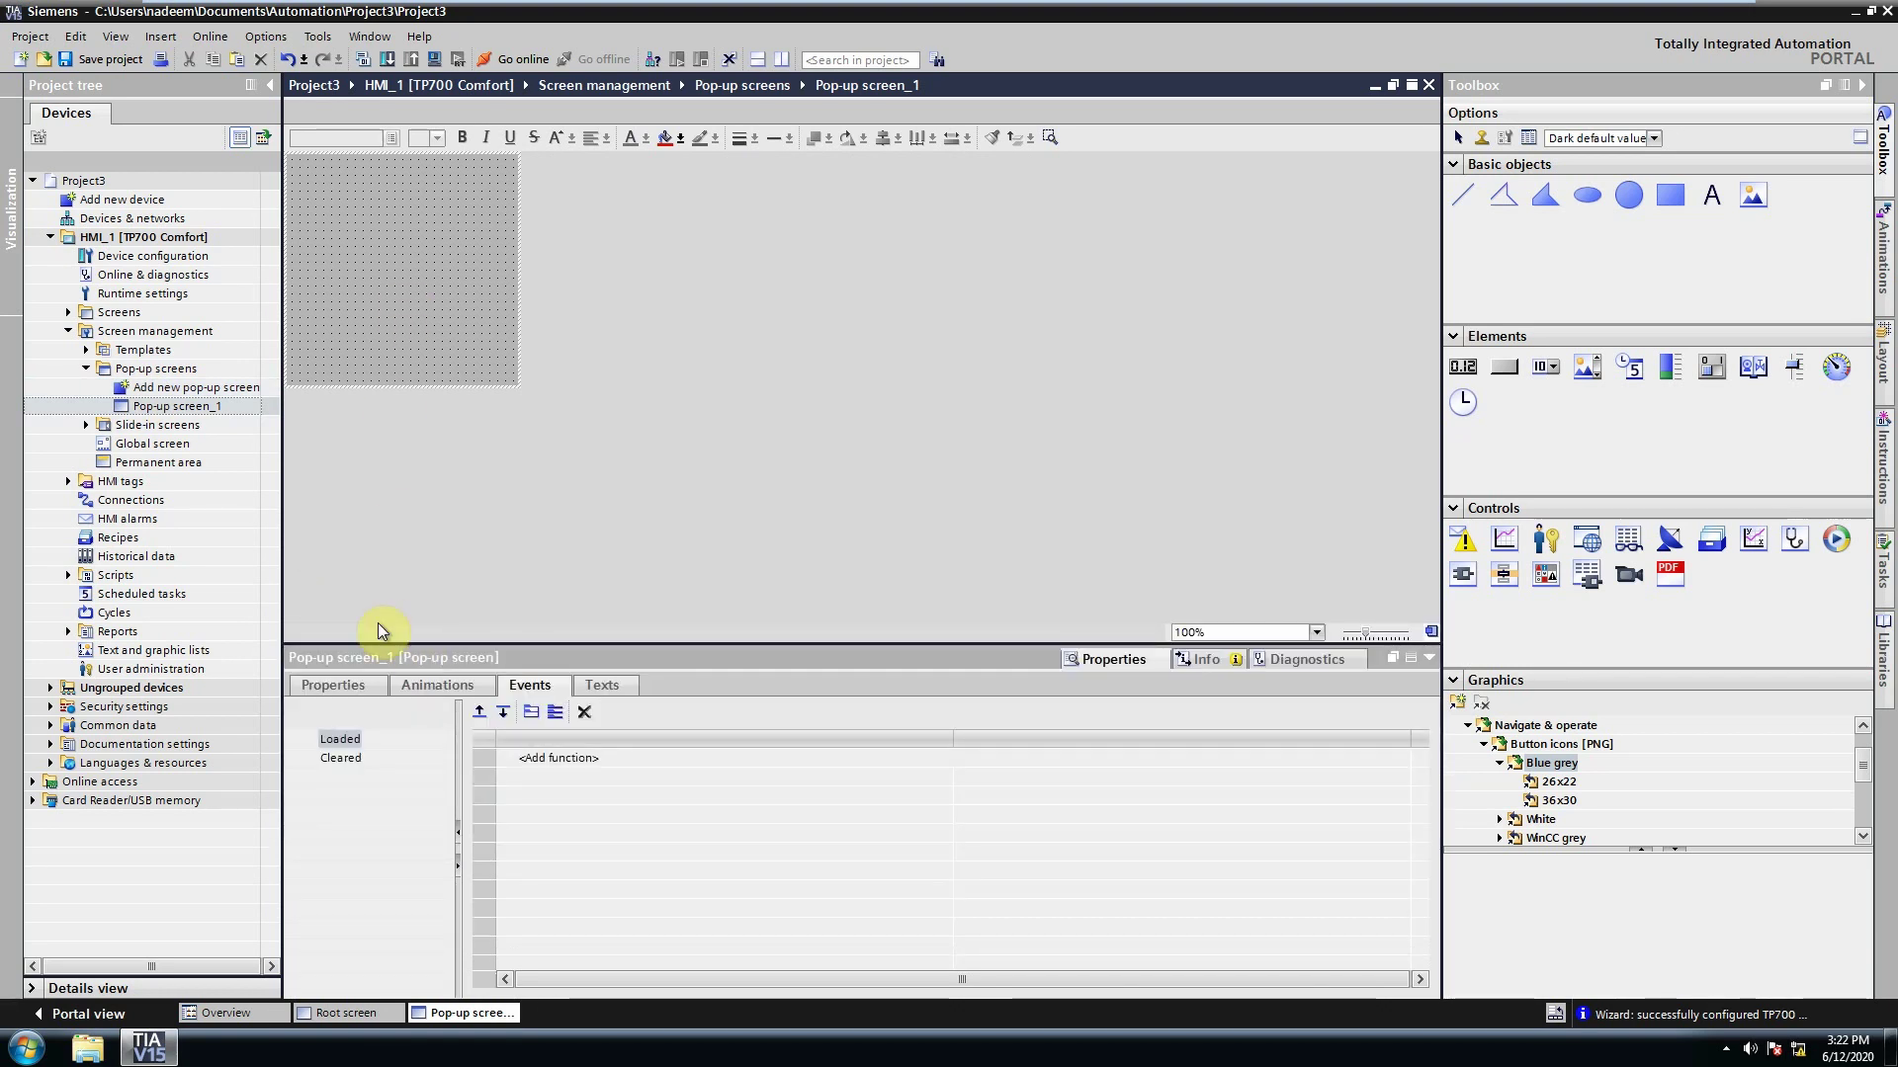
pyautogui.click(364, 683)
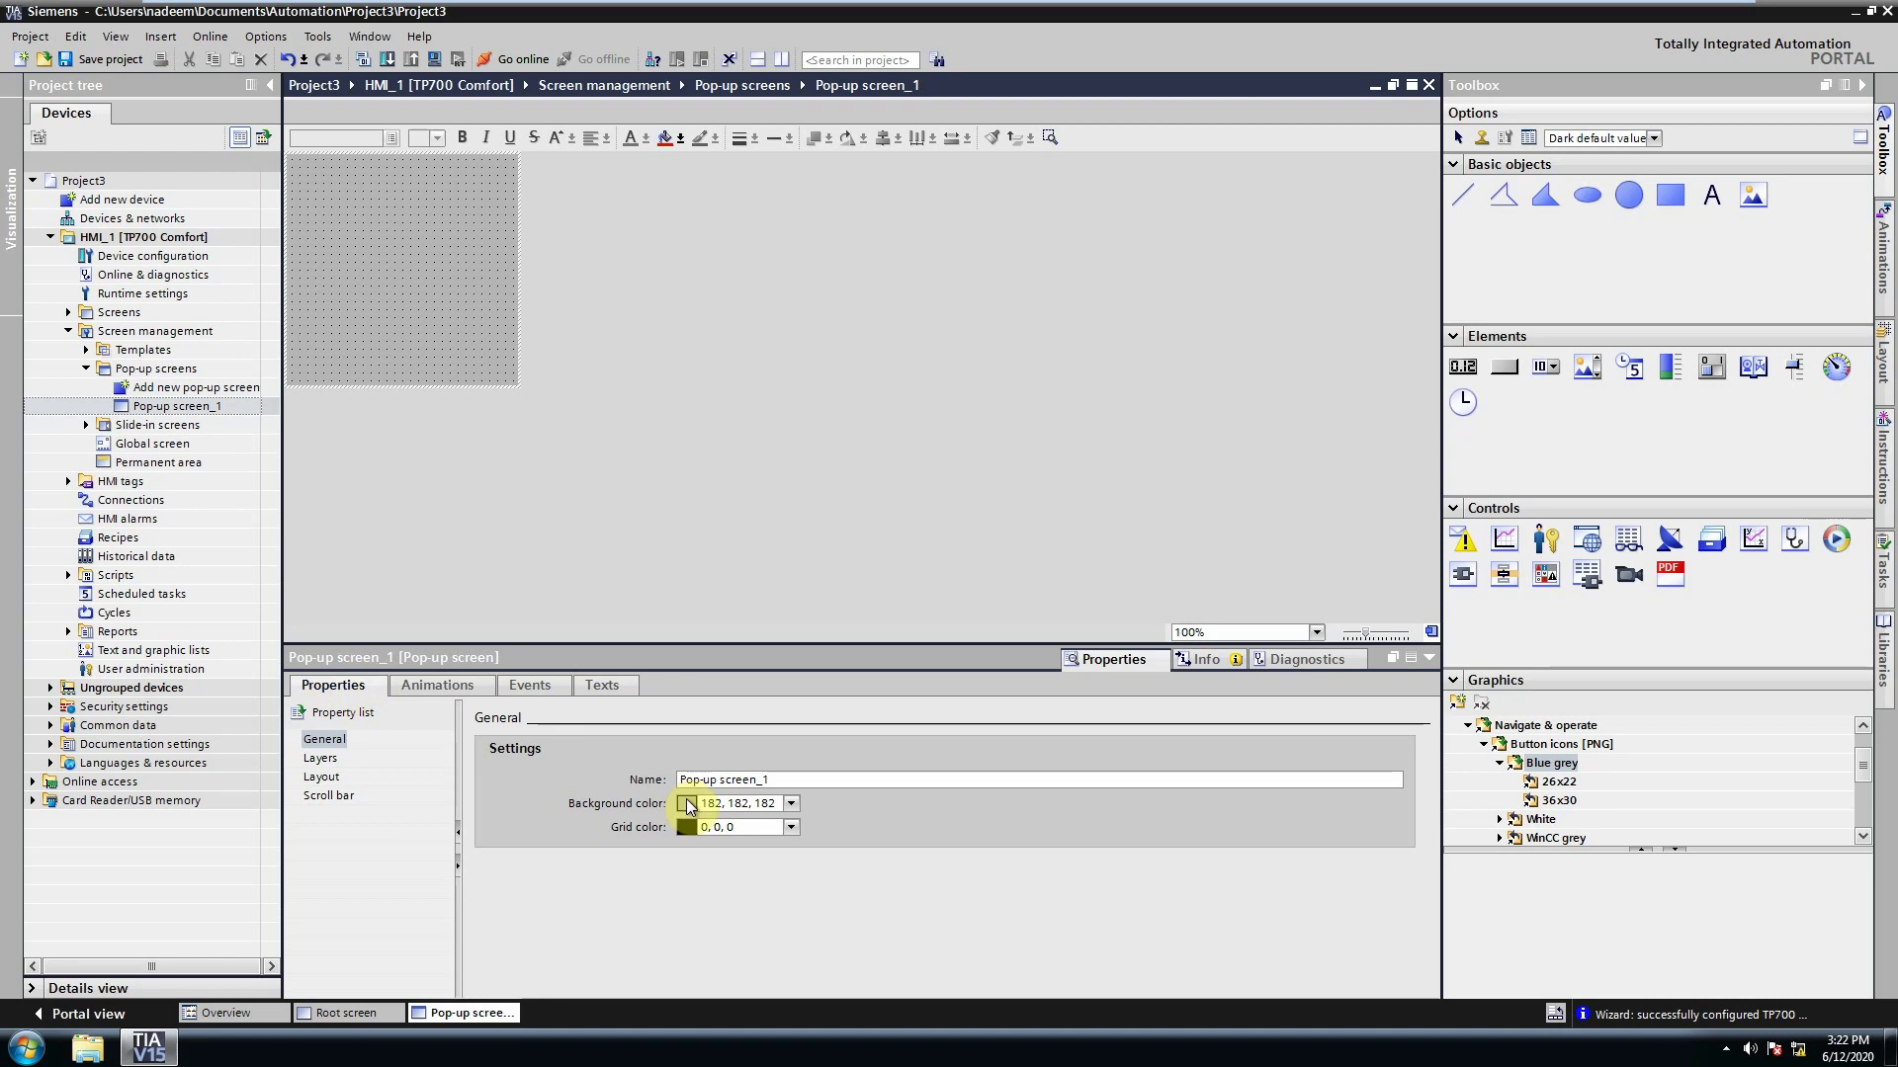
pyautogui.click(791, 807)
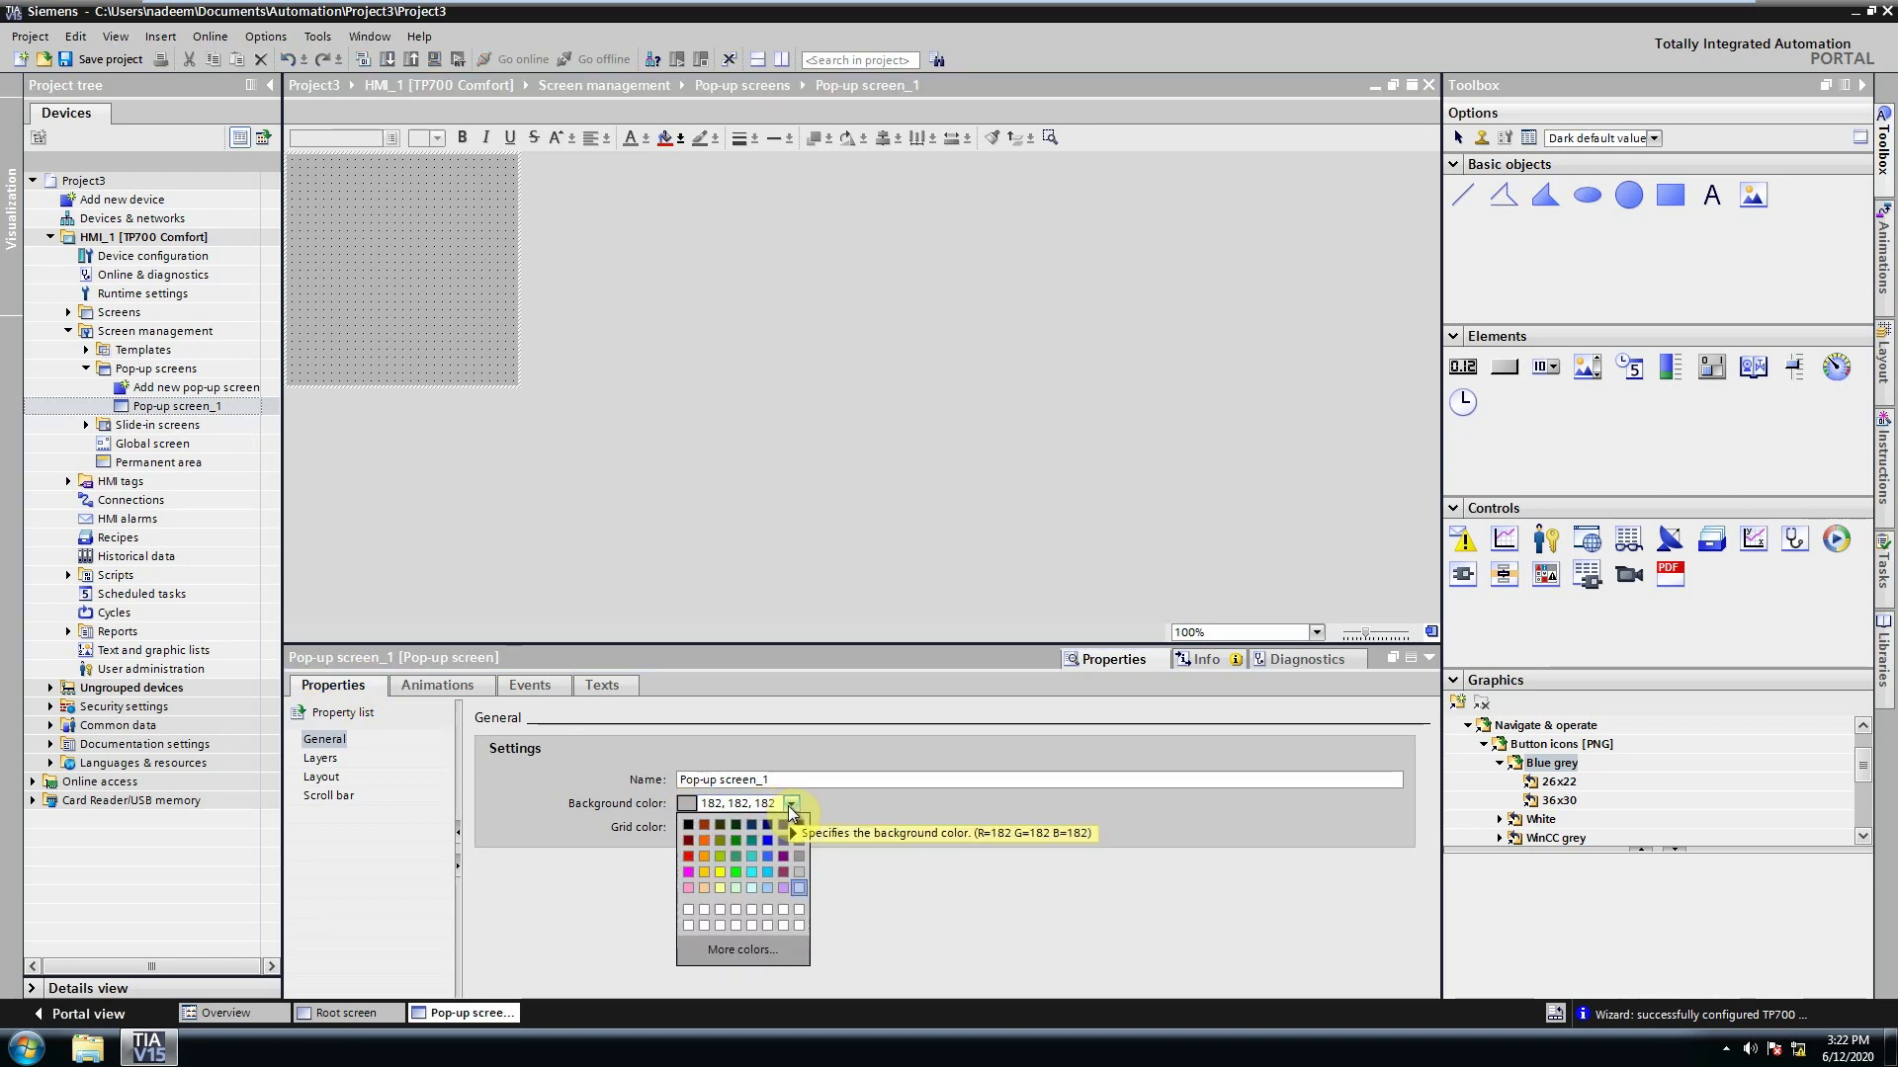
pyautogui.click(722, 894)
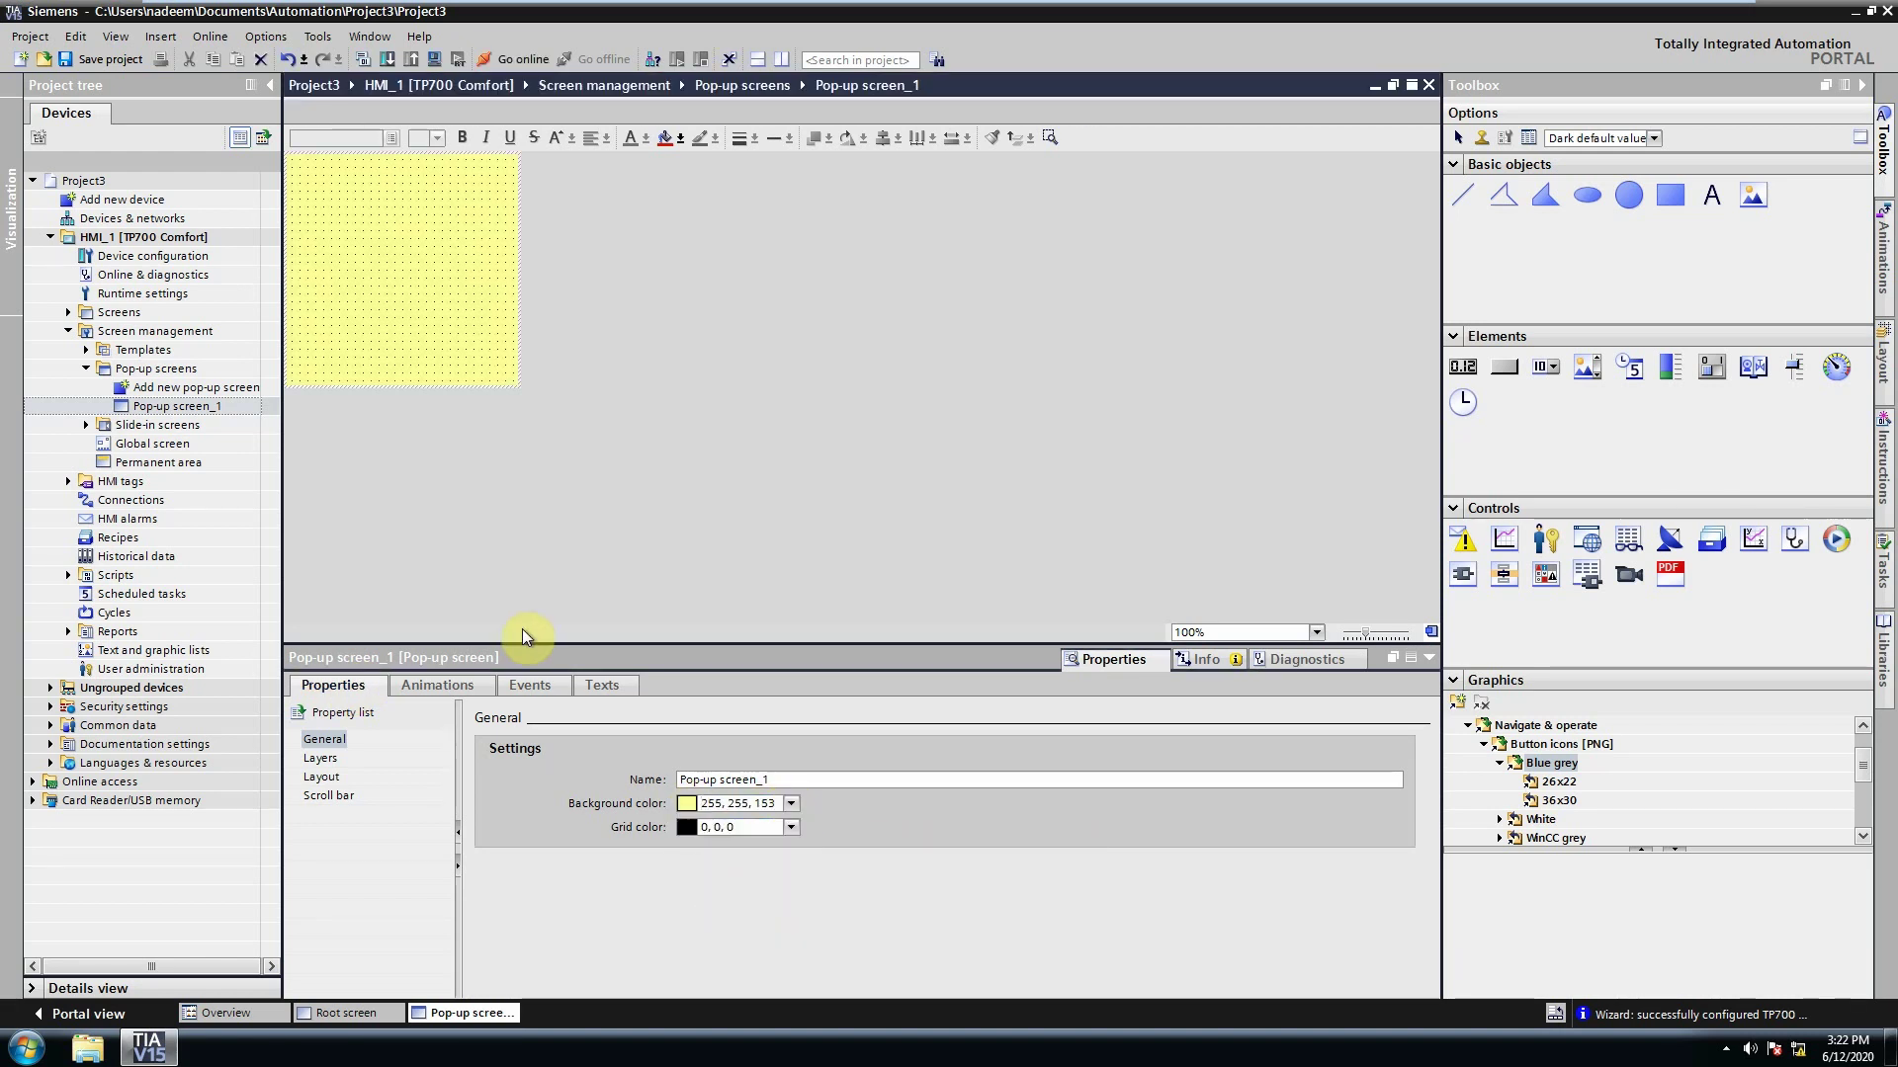
pyautogui.click(530, 685)
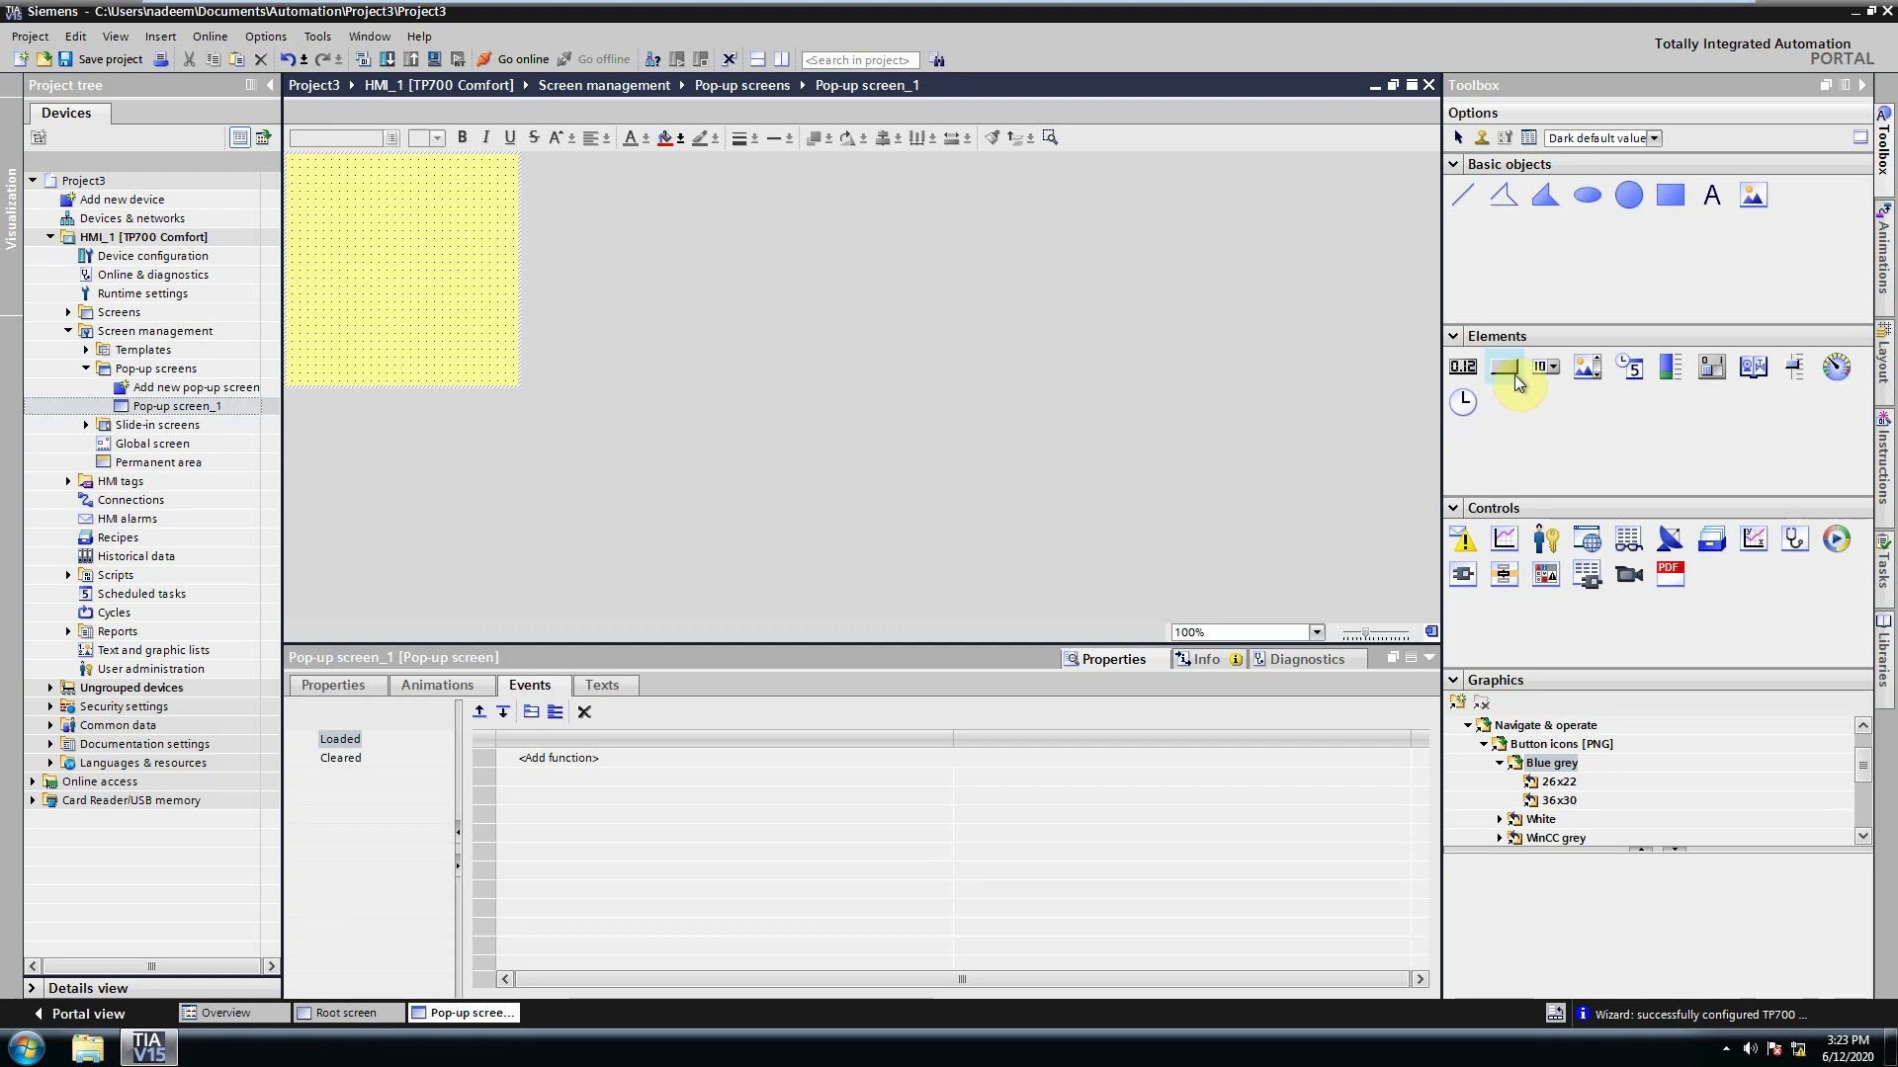
# - Add a text field reading "Motor Rating" and place it as a title near the pop-up screen's upper edge
pyautogui.click(1711, 195)
pyautogui.moveTo(427, 229); pyautogui.dragTo(322, 189)
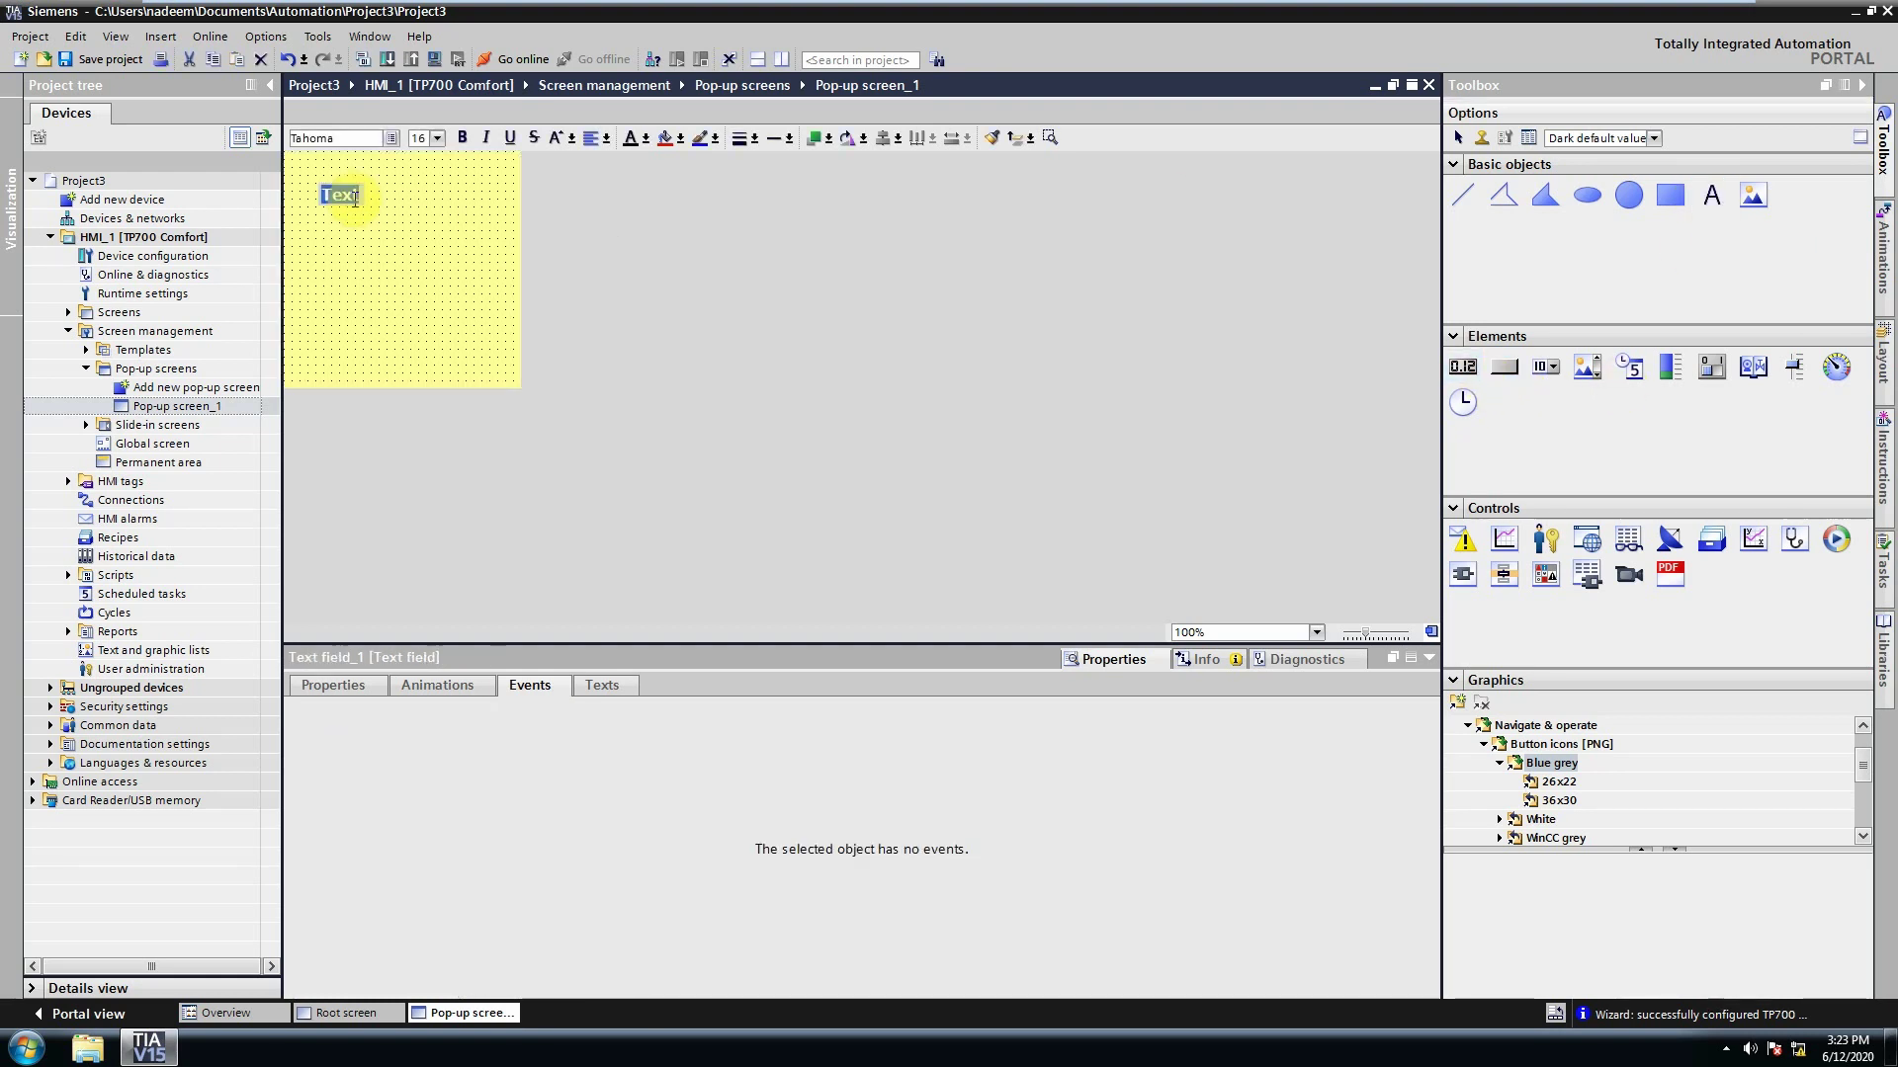
pyautogui.write('Motor Rating')
pyautogui.press('Return')
pyautogui.click(364, 229)
pyautogui.moveTo(381, 195); pyautogui.dragTo(398, 185)
pyautogui.click(395, 251)
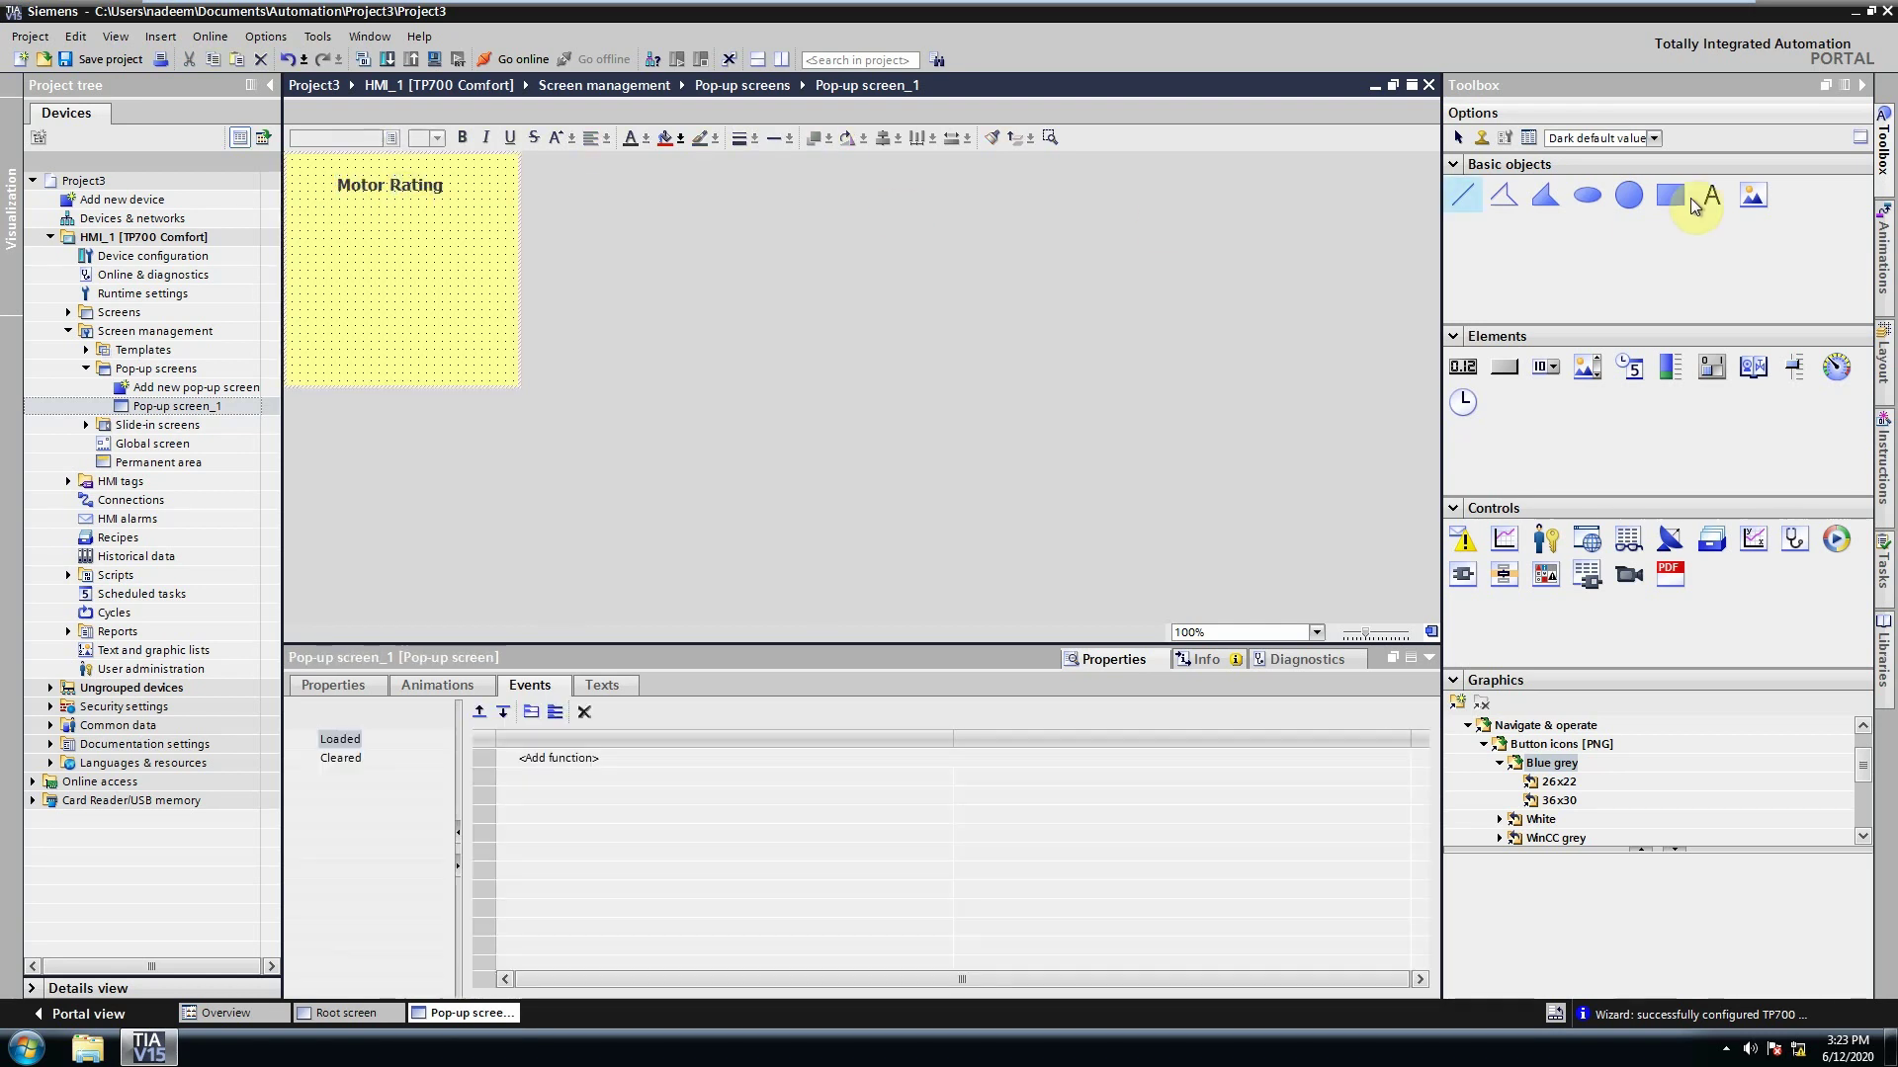
# - Add a text field reading "1.5 Kw" below the Motor Rating title
pyautogui.click(1711, 194)
pyautogui.moveTo(325, 238); pyautogui.dragTo(692, 284)
pyautogui.write('1.5 kw')
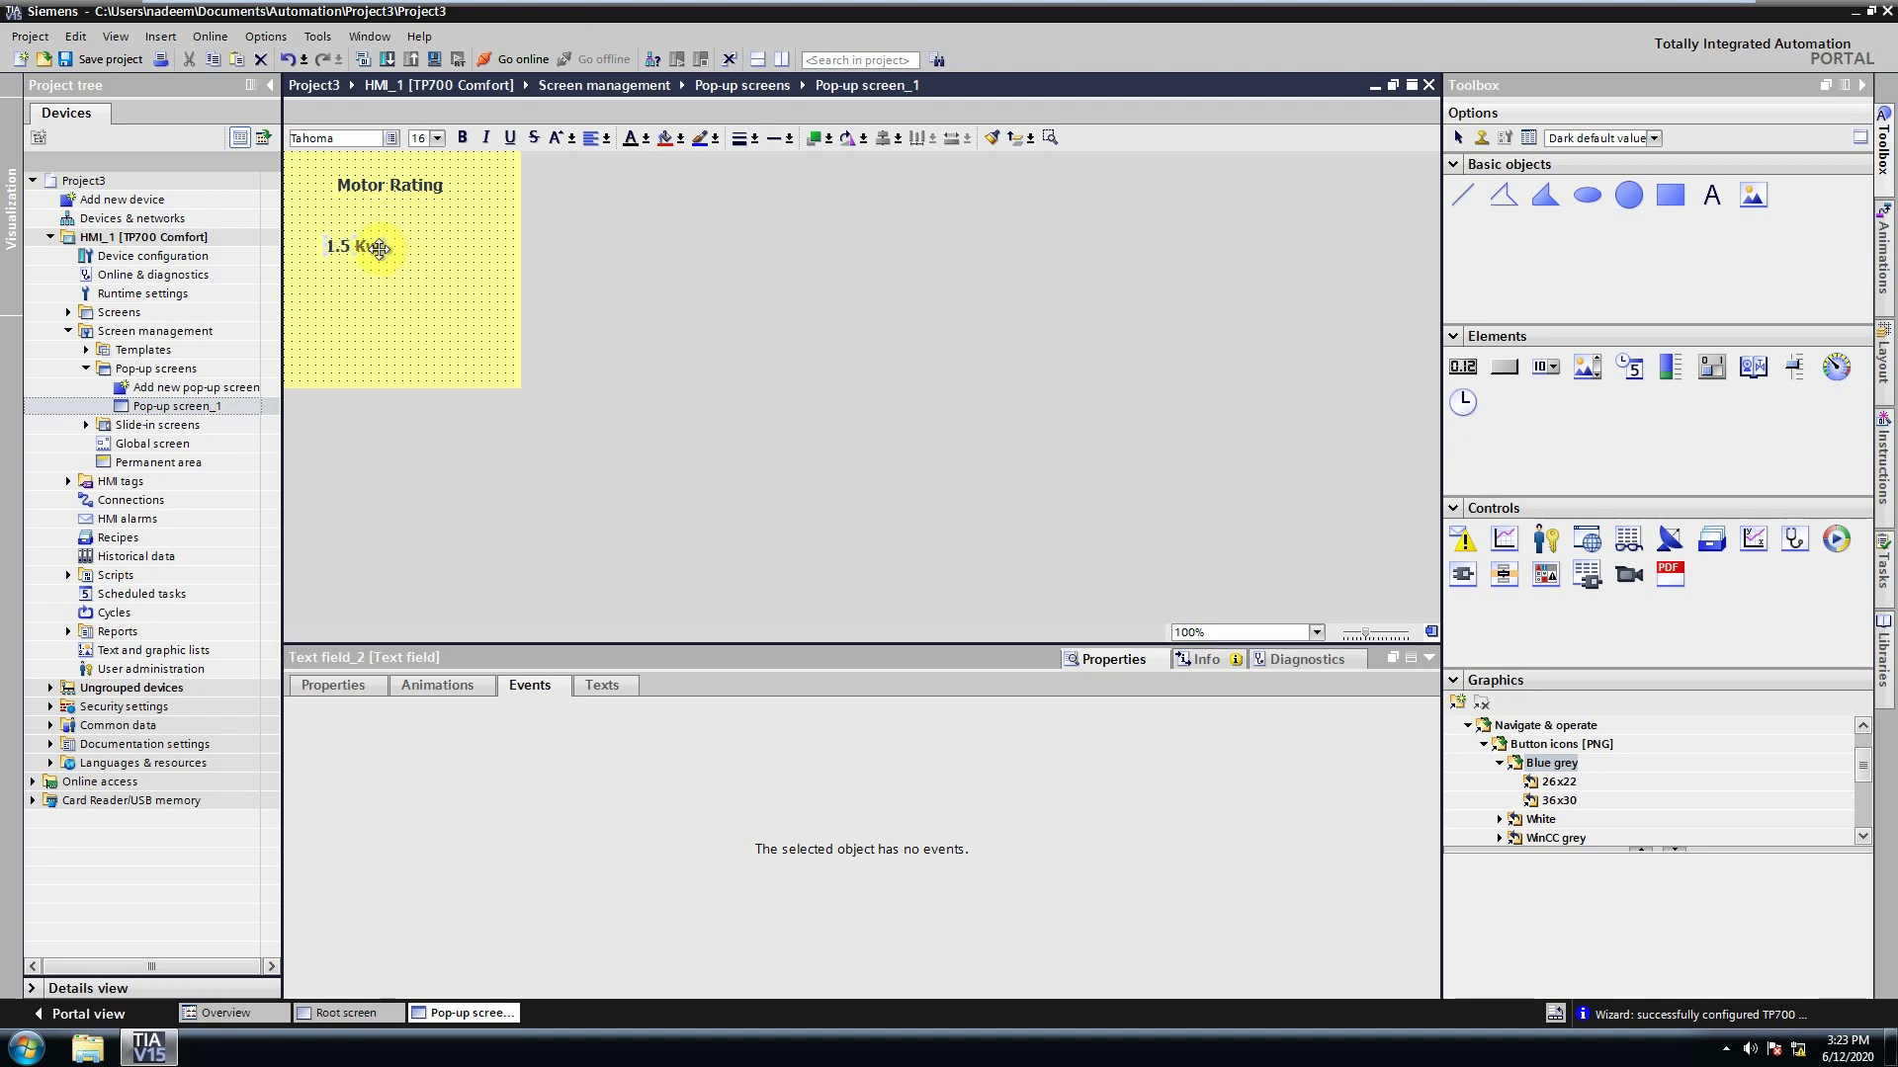
# - Add two more text fields, "2800 RPM" and "380 VAC", stacked beneath the 1.5 Kw line
pyautogui.click(1711, 195)
pyautogui.moveTo(326, 261); pyautogui.dragTo(349, 274)
pyautogui.write('2800 RPM')
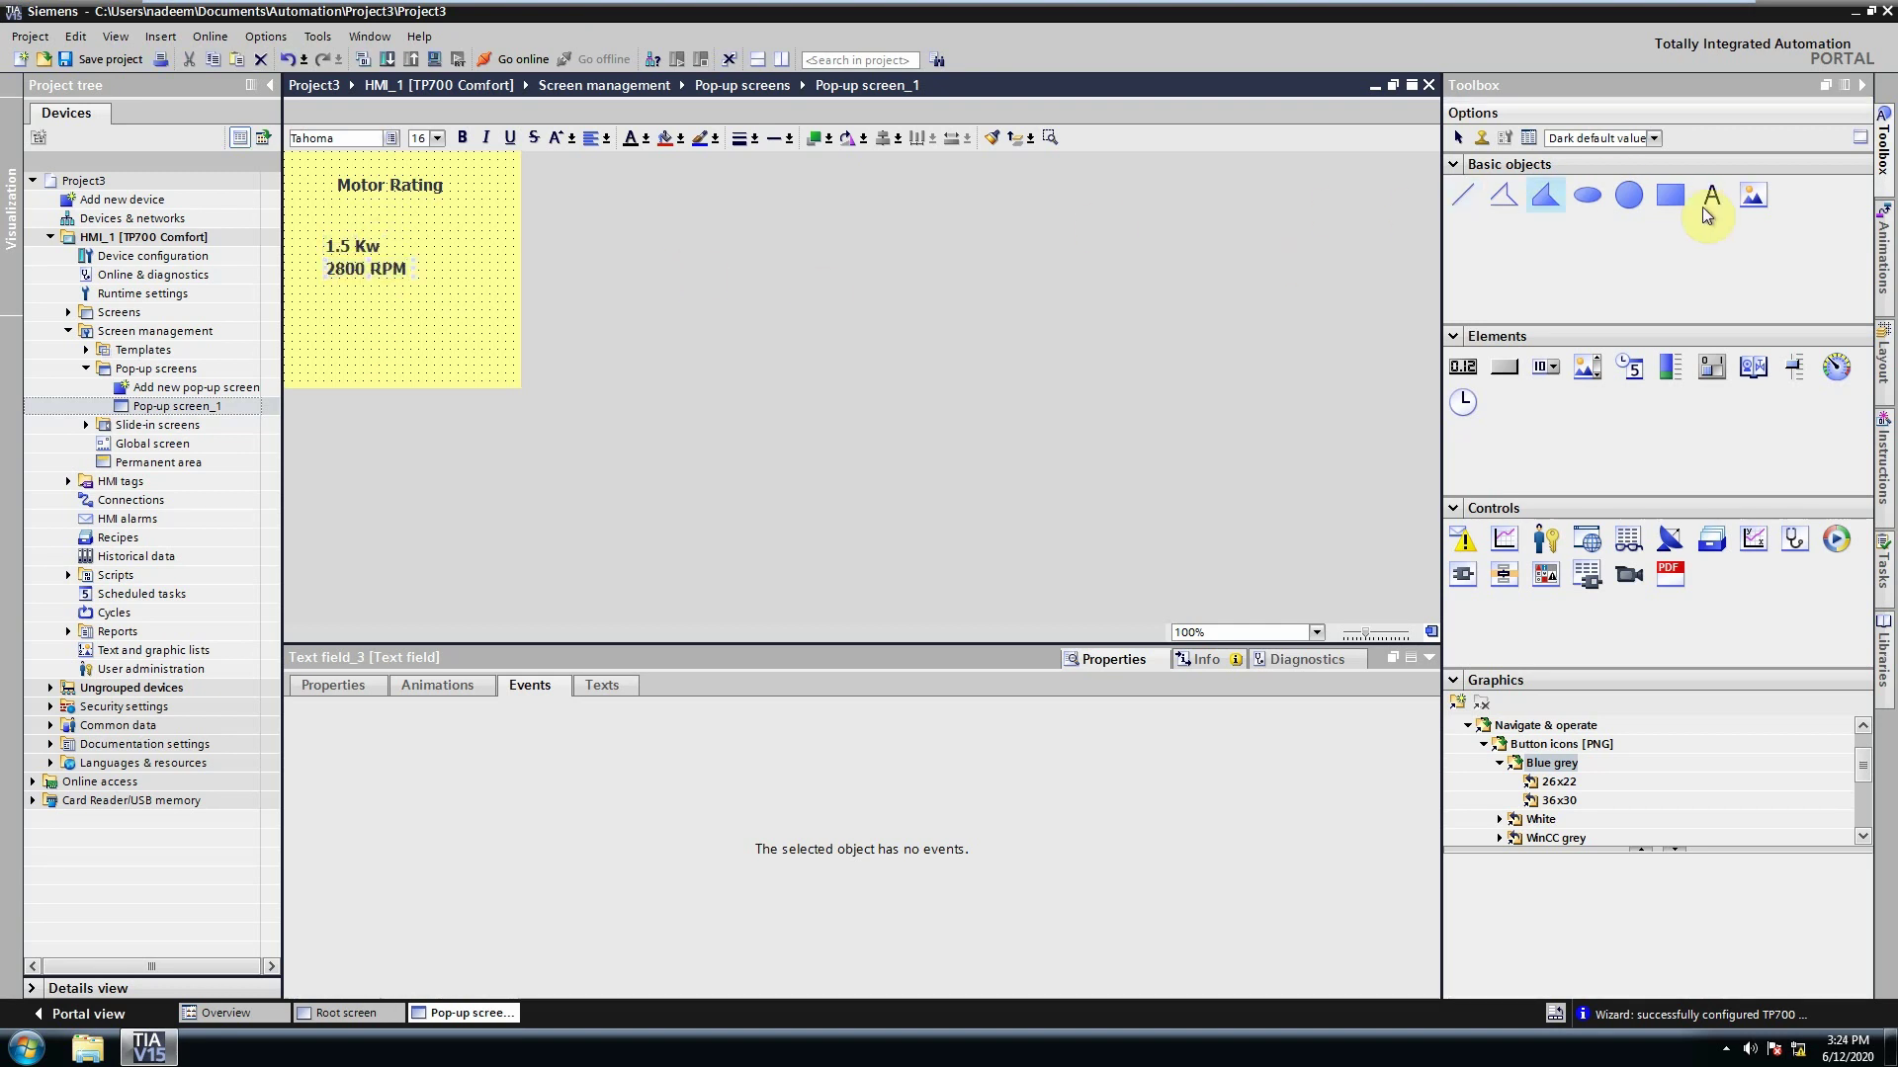
pyautogui.click(1710, 195)
pyautogui.moveTo(328, 281); pyautogui.dragTo(351, 296)
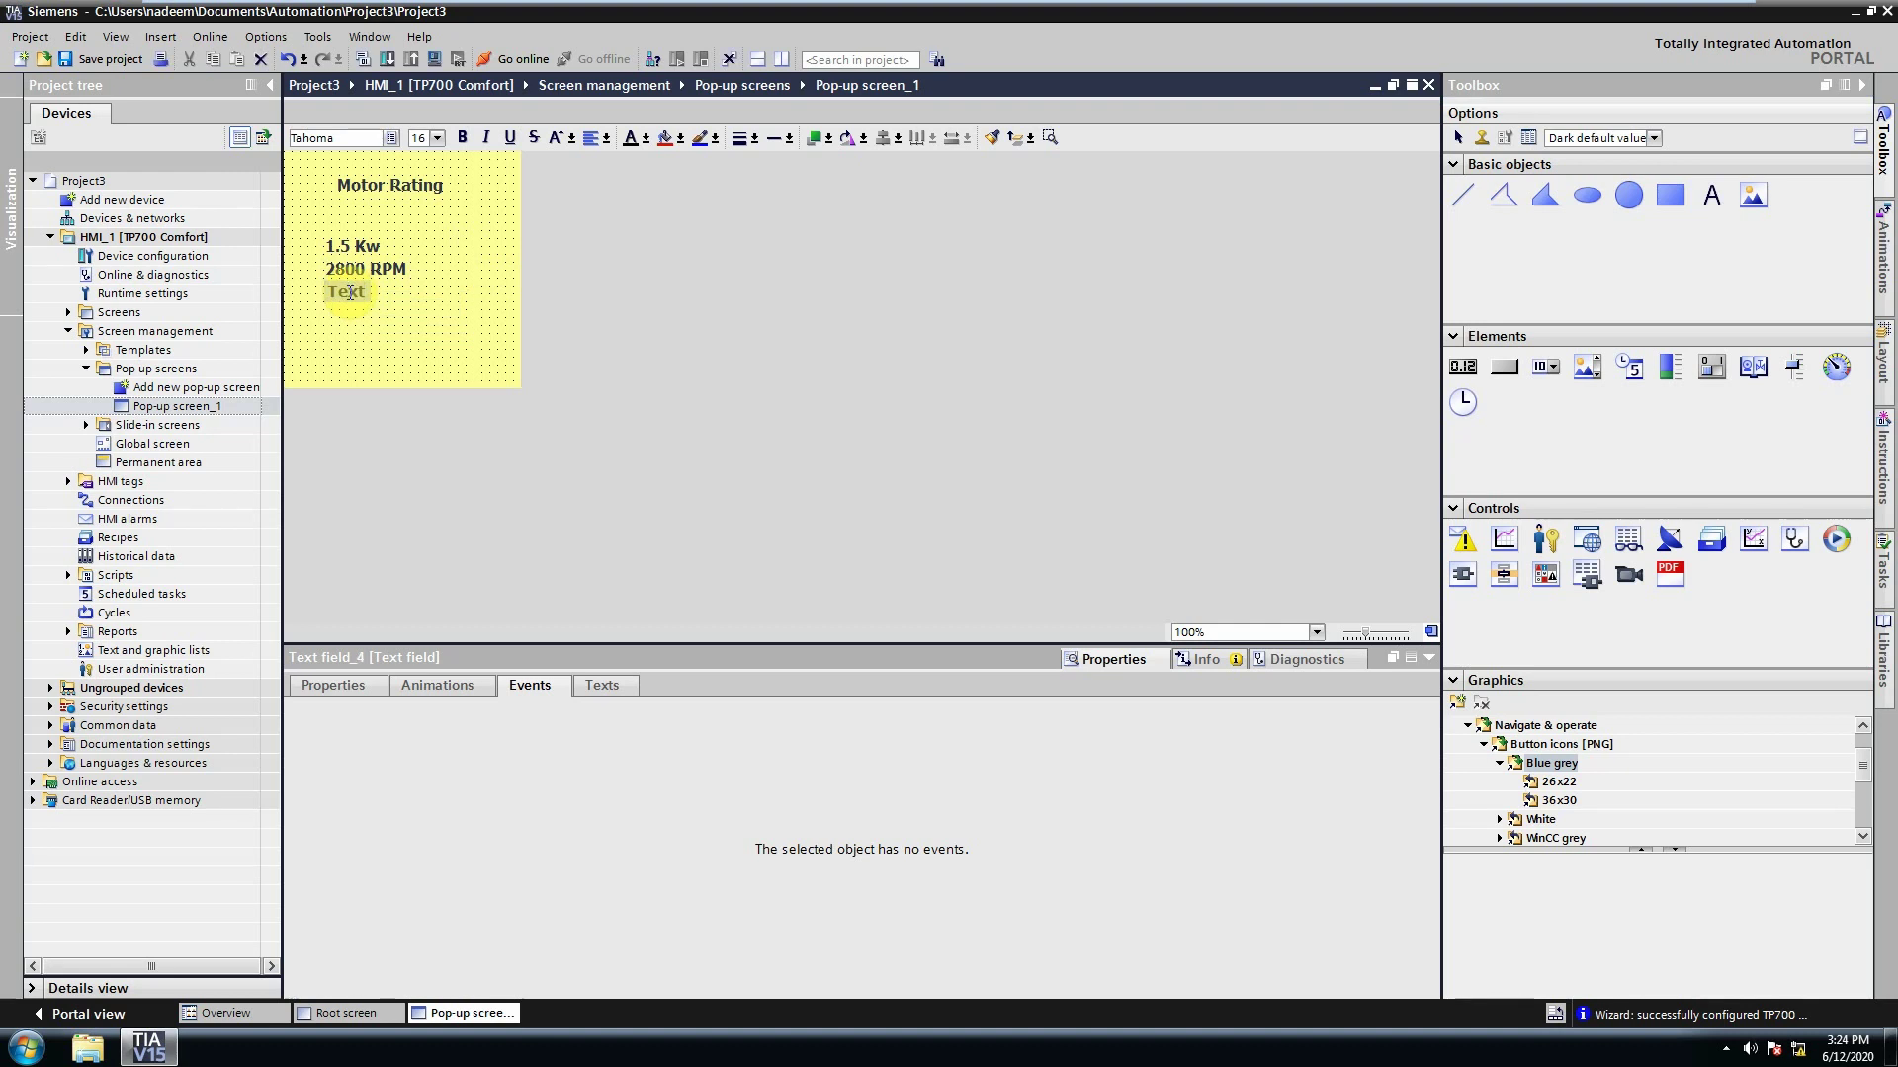
pyautogui.write('380 VAC')
pyautogui.click(362, 352)
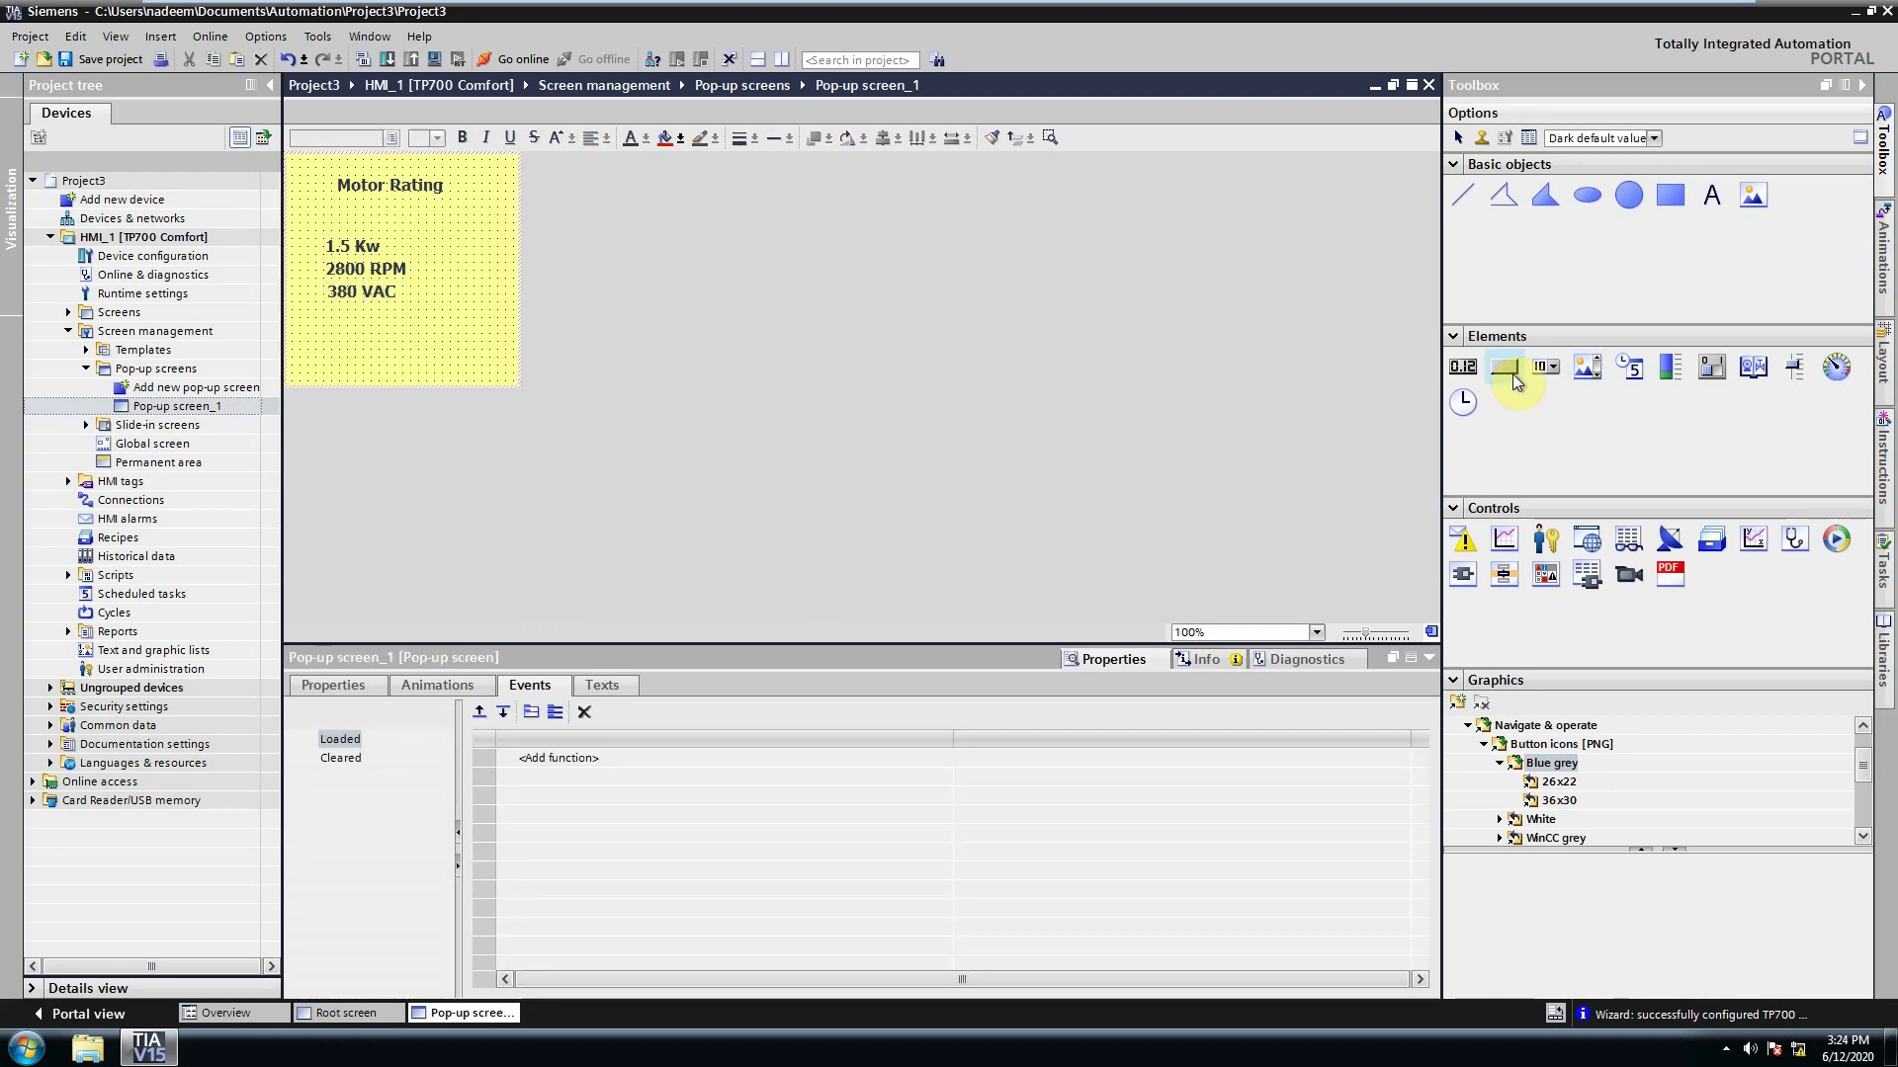
# - Place a button in the pop-up screen's upper right corner and label it "X"
pyautogui.moveTo(1518, 374); pyautogui.dragTo(473, 170)
pyautogui.click(494, 172)
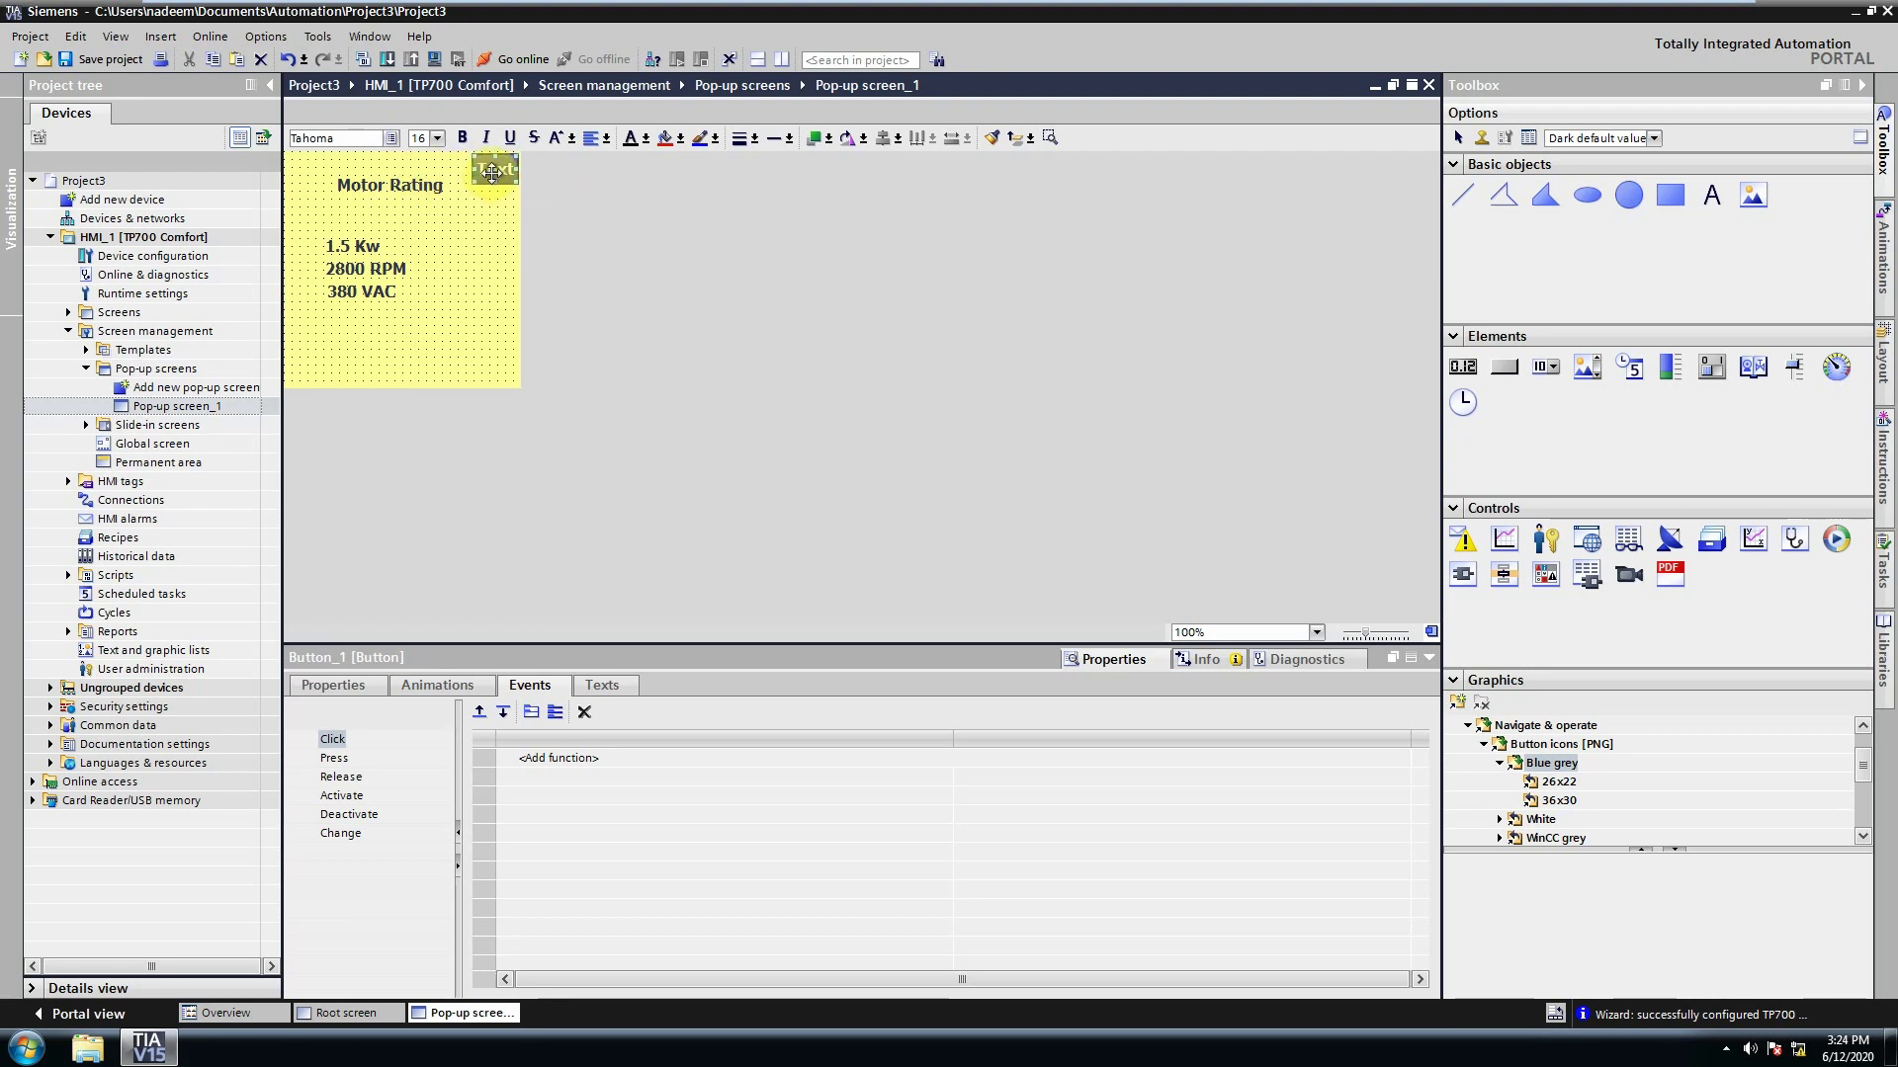
pyautogui.write('X')
pyautogui.click(483, 275)
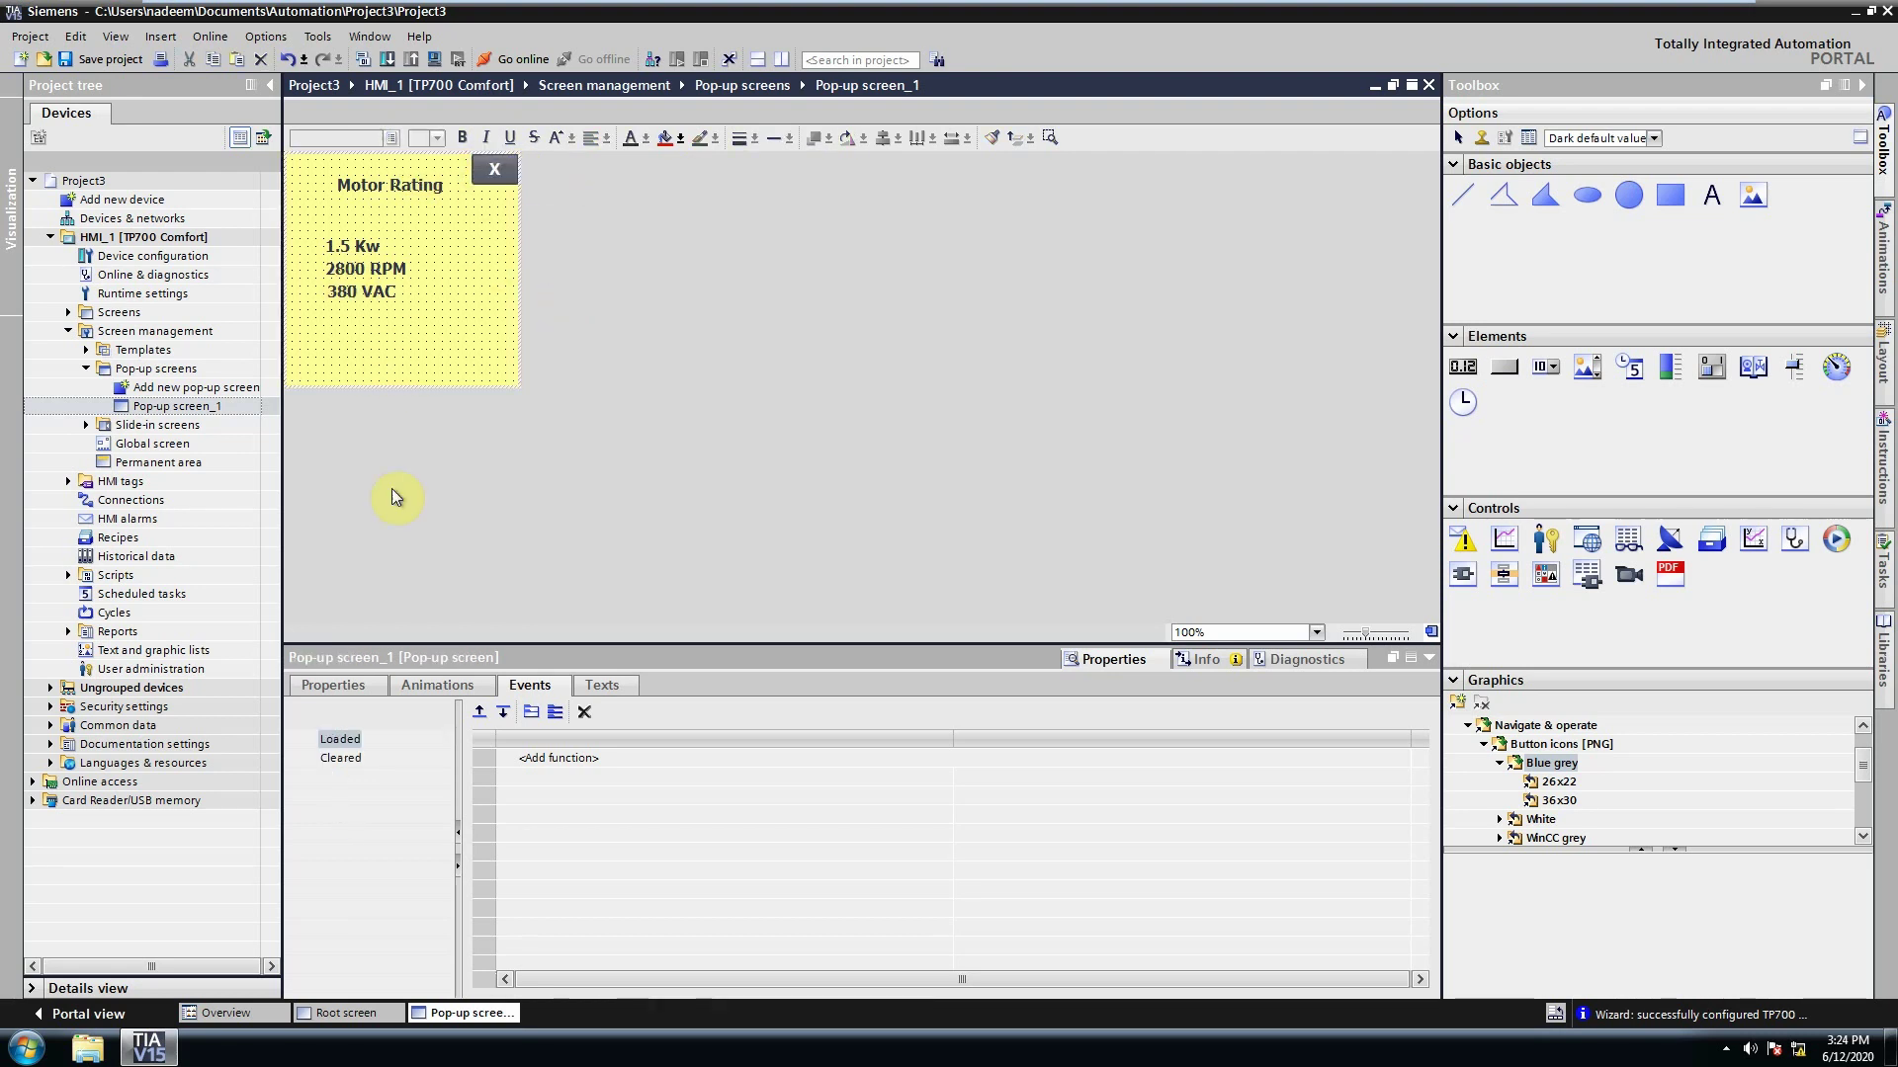
# - Reduce the pop-up screen's height to 180 in its layout properties
pyautogui.click(347, 694)
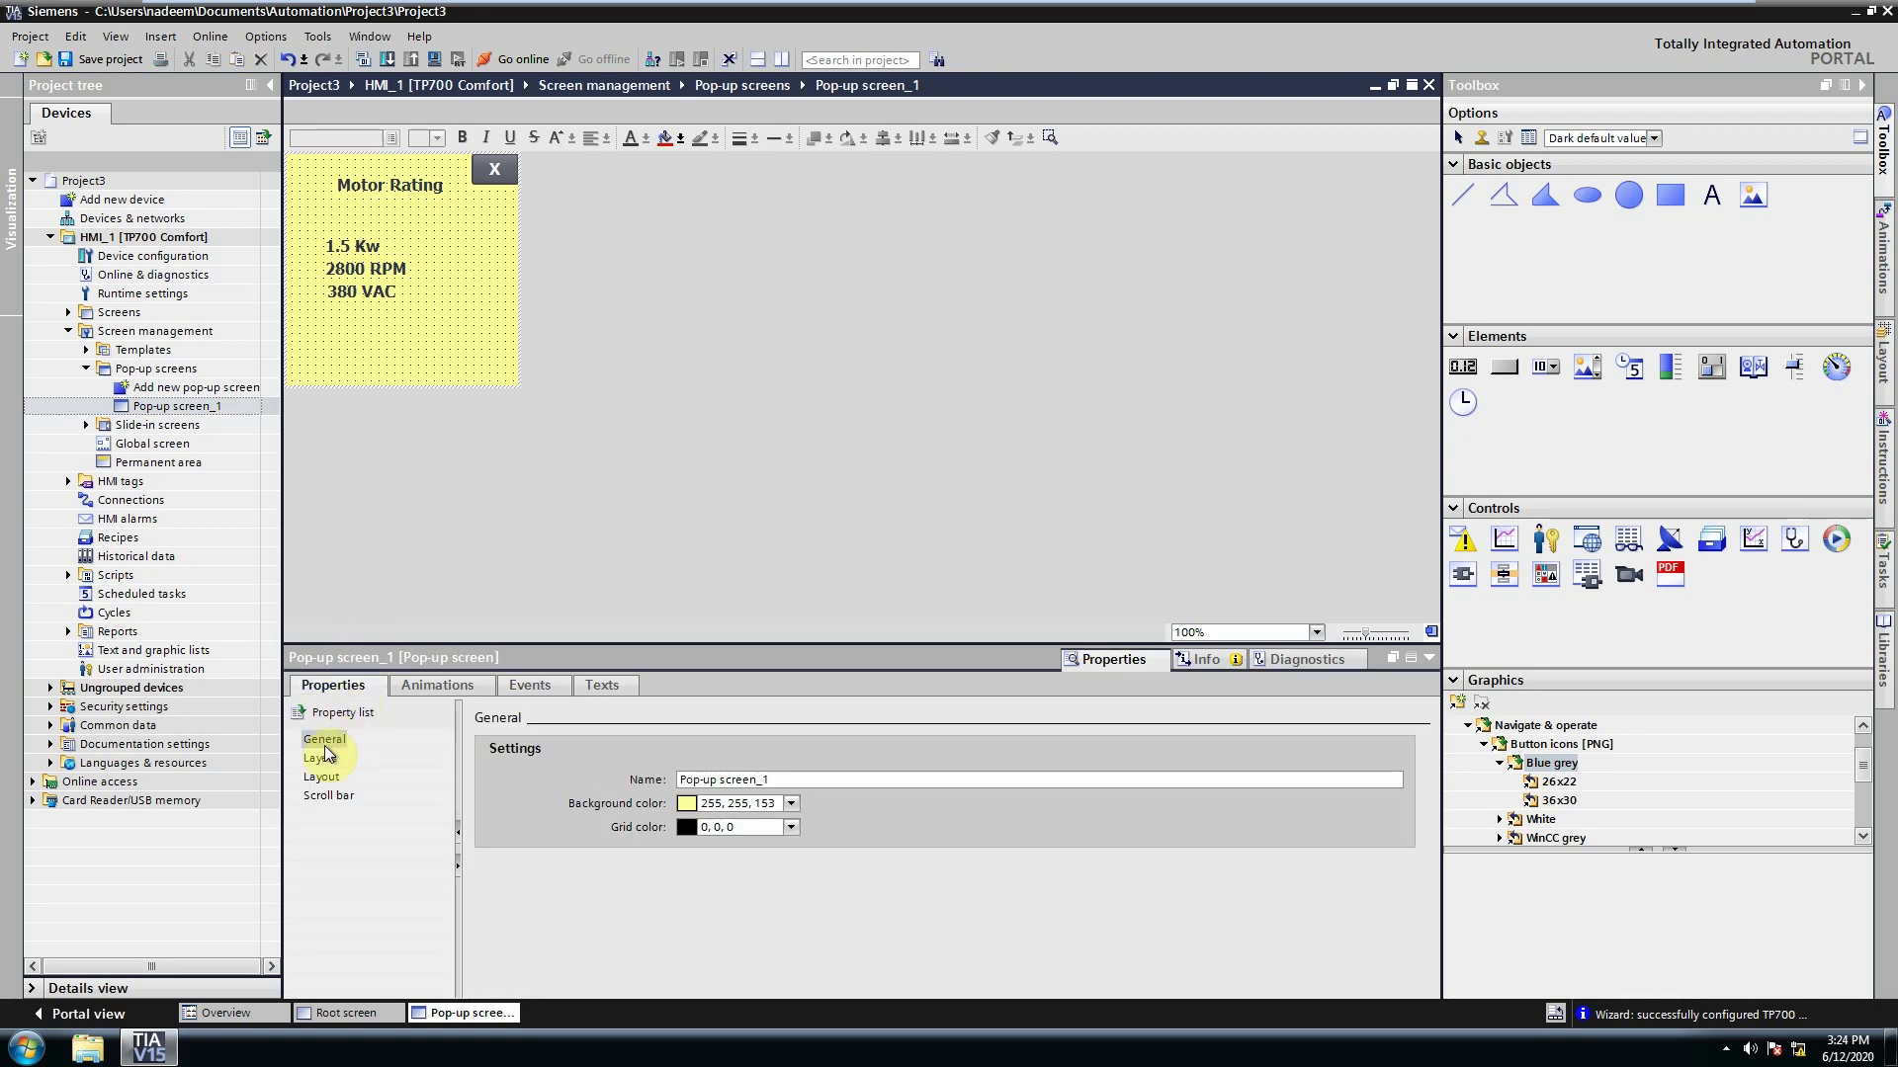
pyautogui.click(321, 776)
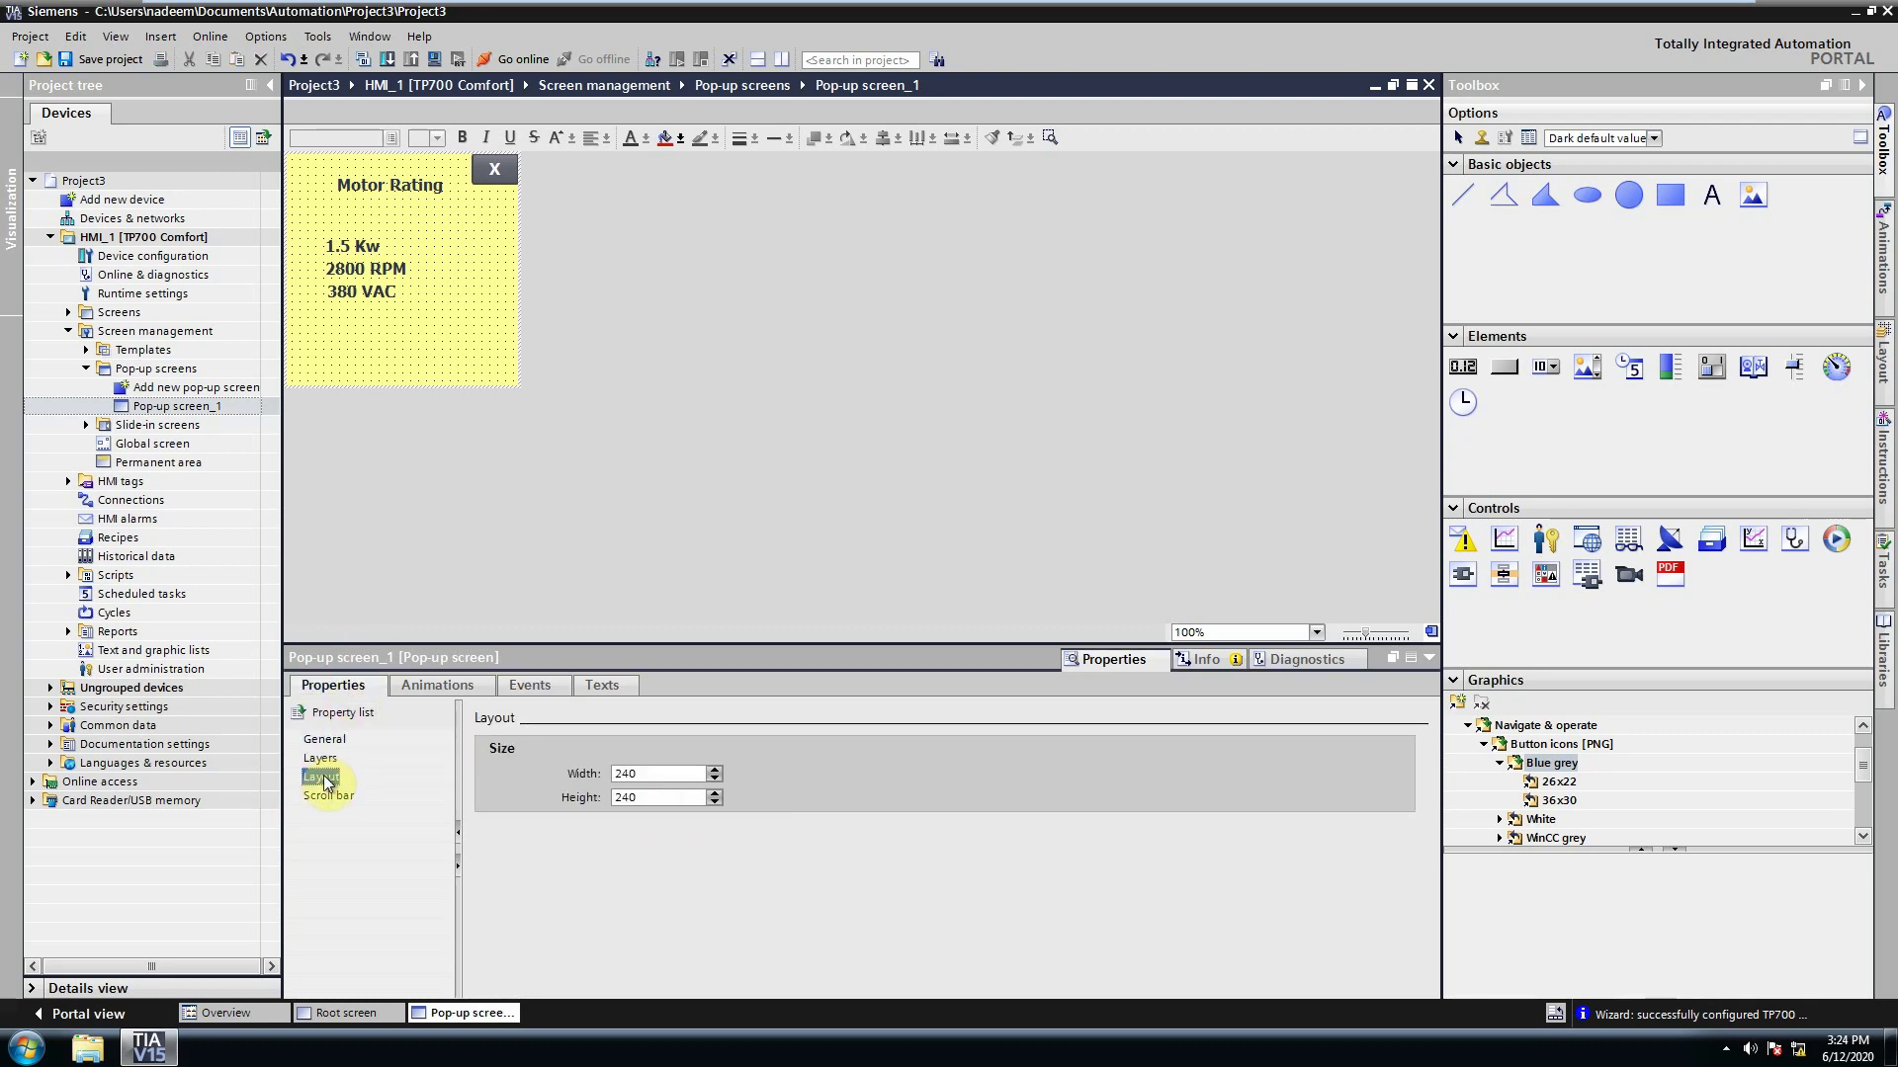
pyautogui.click(713, 800)
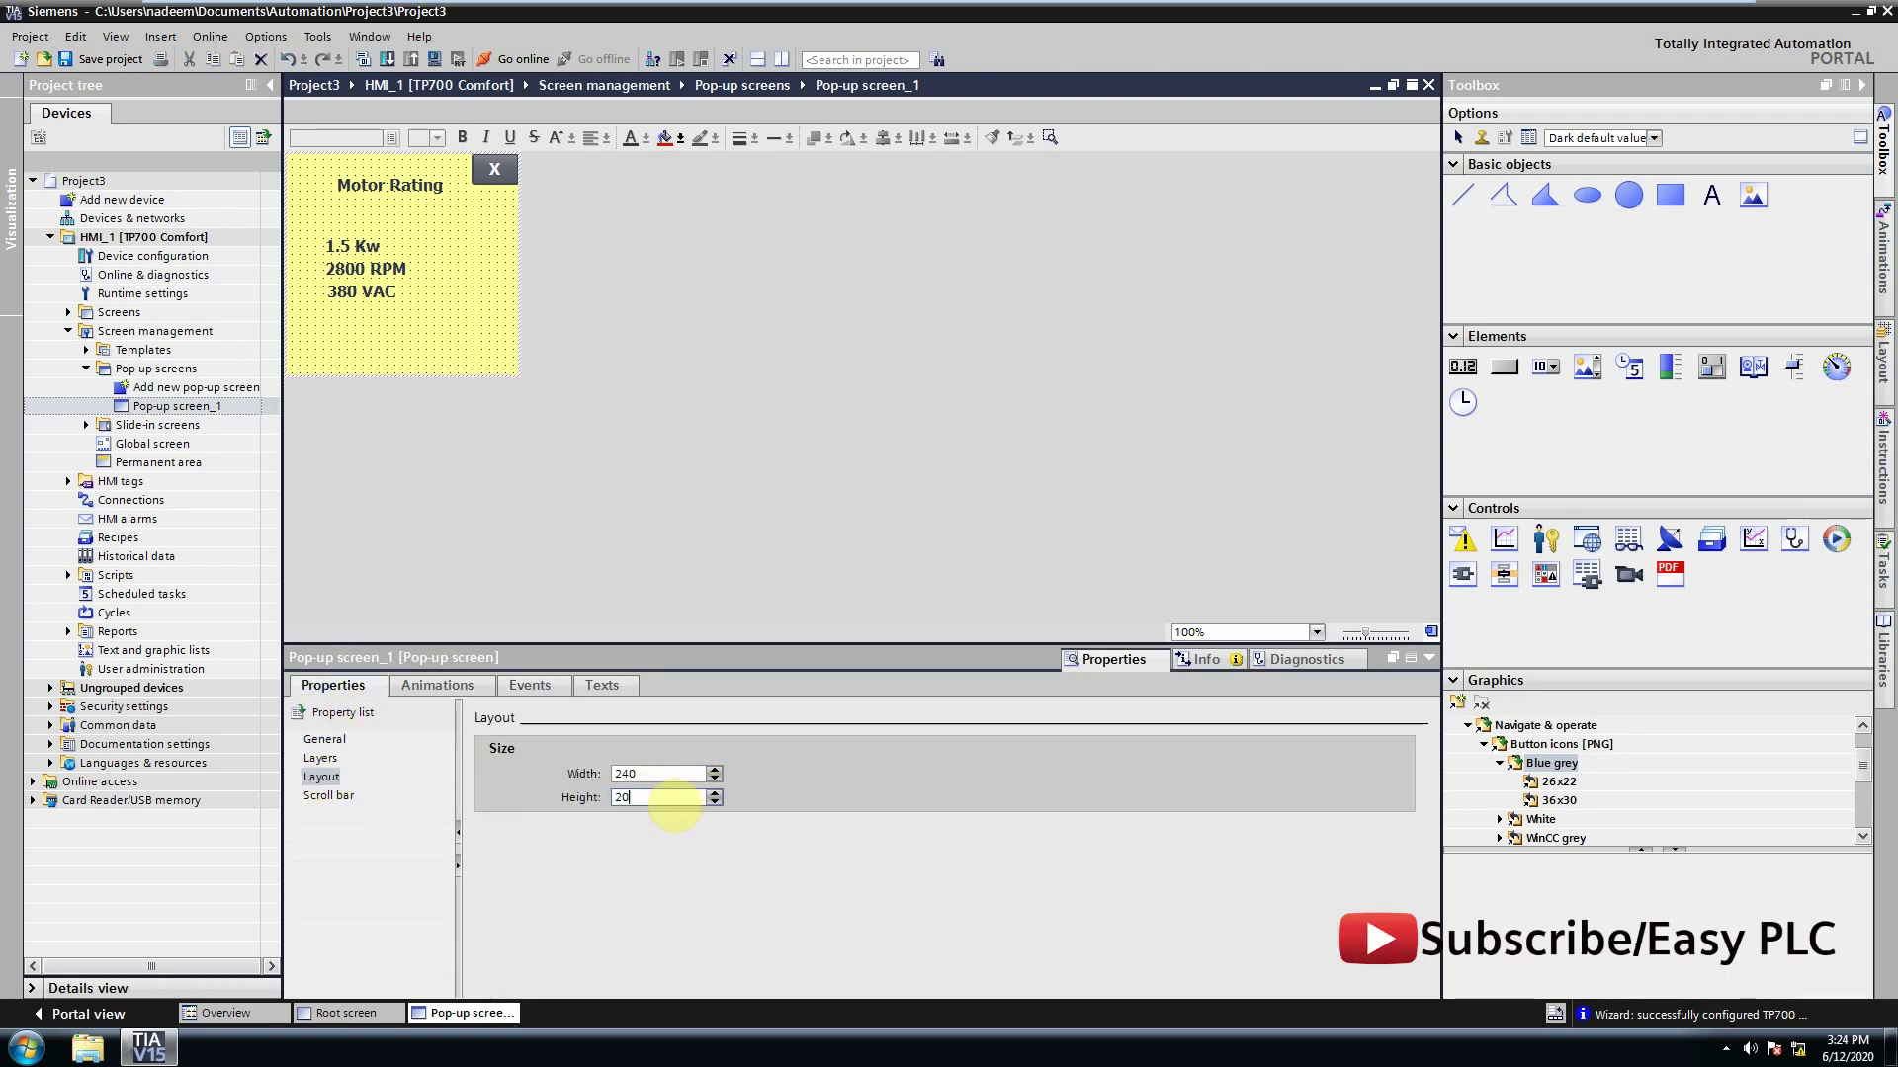
pyautogui.write('200')
pyautogui.press('Return')
pyautogui.write('180')
pyautogui.press('Return')
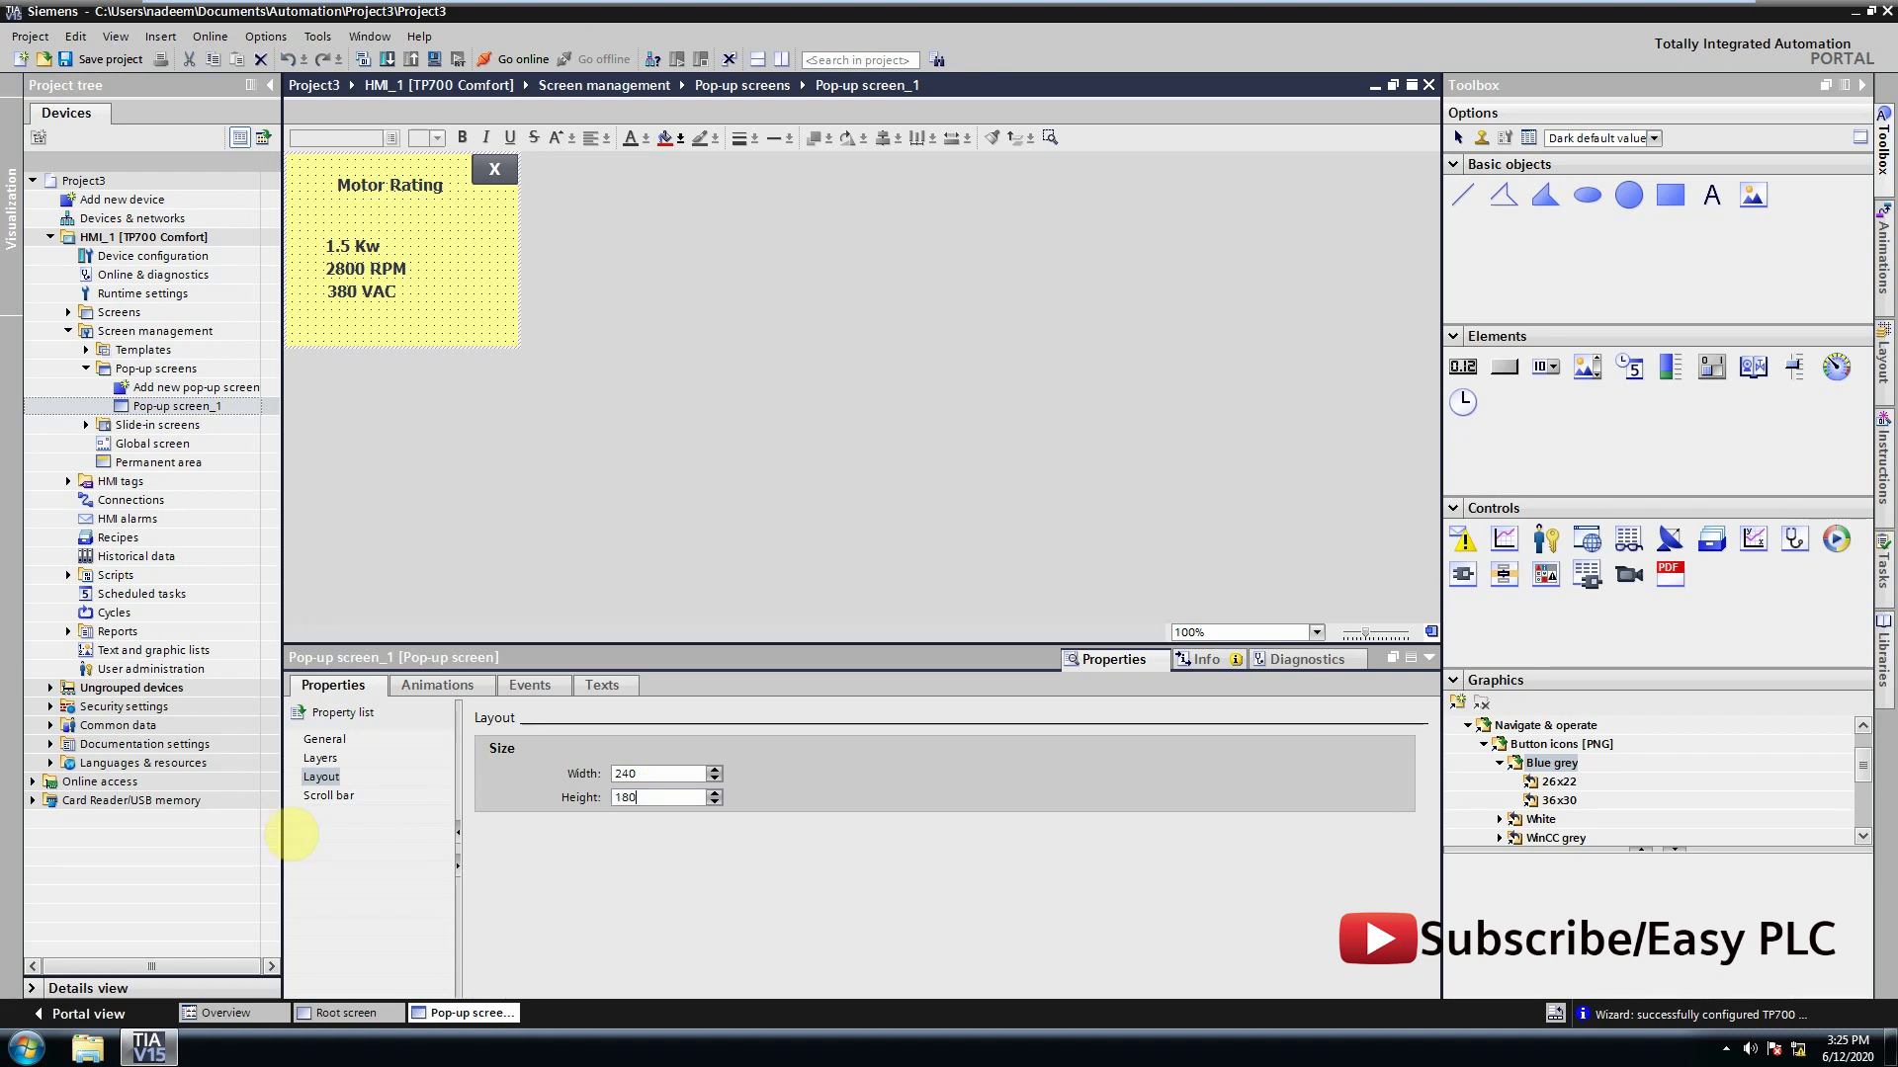
# - Move the title and the three rating lines toward the pop-up's upper left corner, and the X button close beside the title
pyautogui.moveTo(306, 213); pyautogui.dragTo(425, 311)
pyautogui.press('Left')
pyautogui.press('Left')
pyautogui.press('Left')
pyautogui.click(396, 184)
pyautogui.moveTo(395, 184); pyautogui.dragTo(360, 172)
pyautogui.click(419, 301)
pyautogui.moveTo(416, 295); pyautogui.dragTo(344, 236)
pyautogui.click(434, 288)
pyautogui.moveTo(496, 175); pyautogui.dragTo(454, 178)
pyautogui.click(500, 245)
# - Resize the pop-up screen to a width of 200 and a height of 130
pyautogui.moveTo(640, 798); pyautogui.dragTo(524, 797)
pyautogui.write('150')
pyautogui.press('Return')
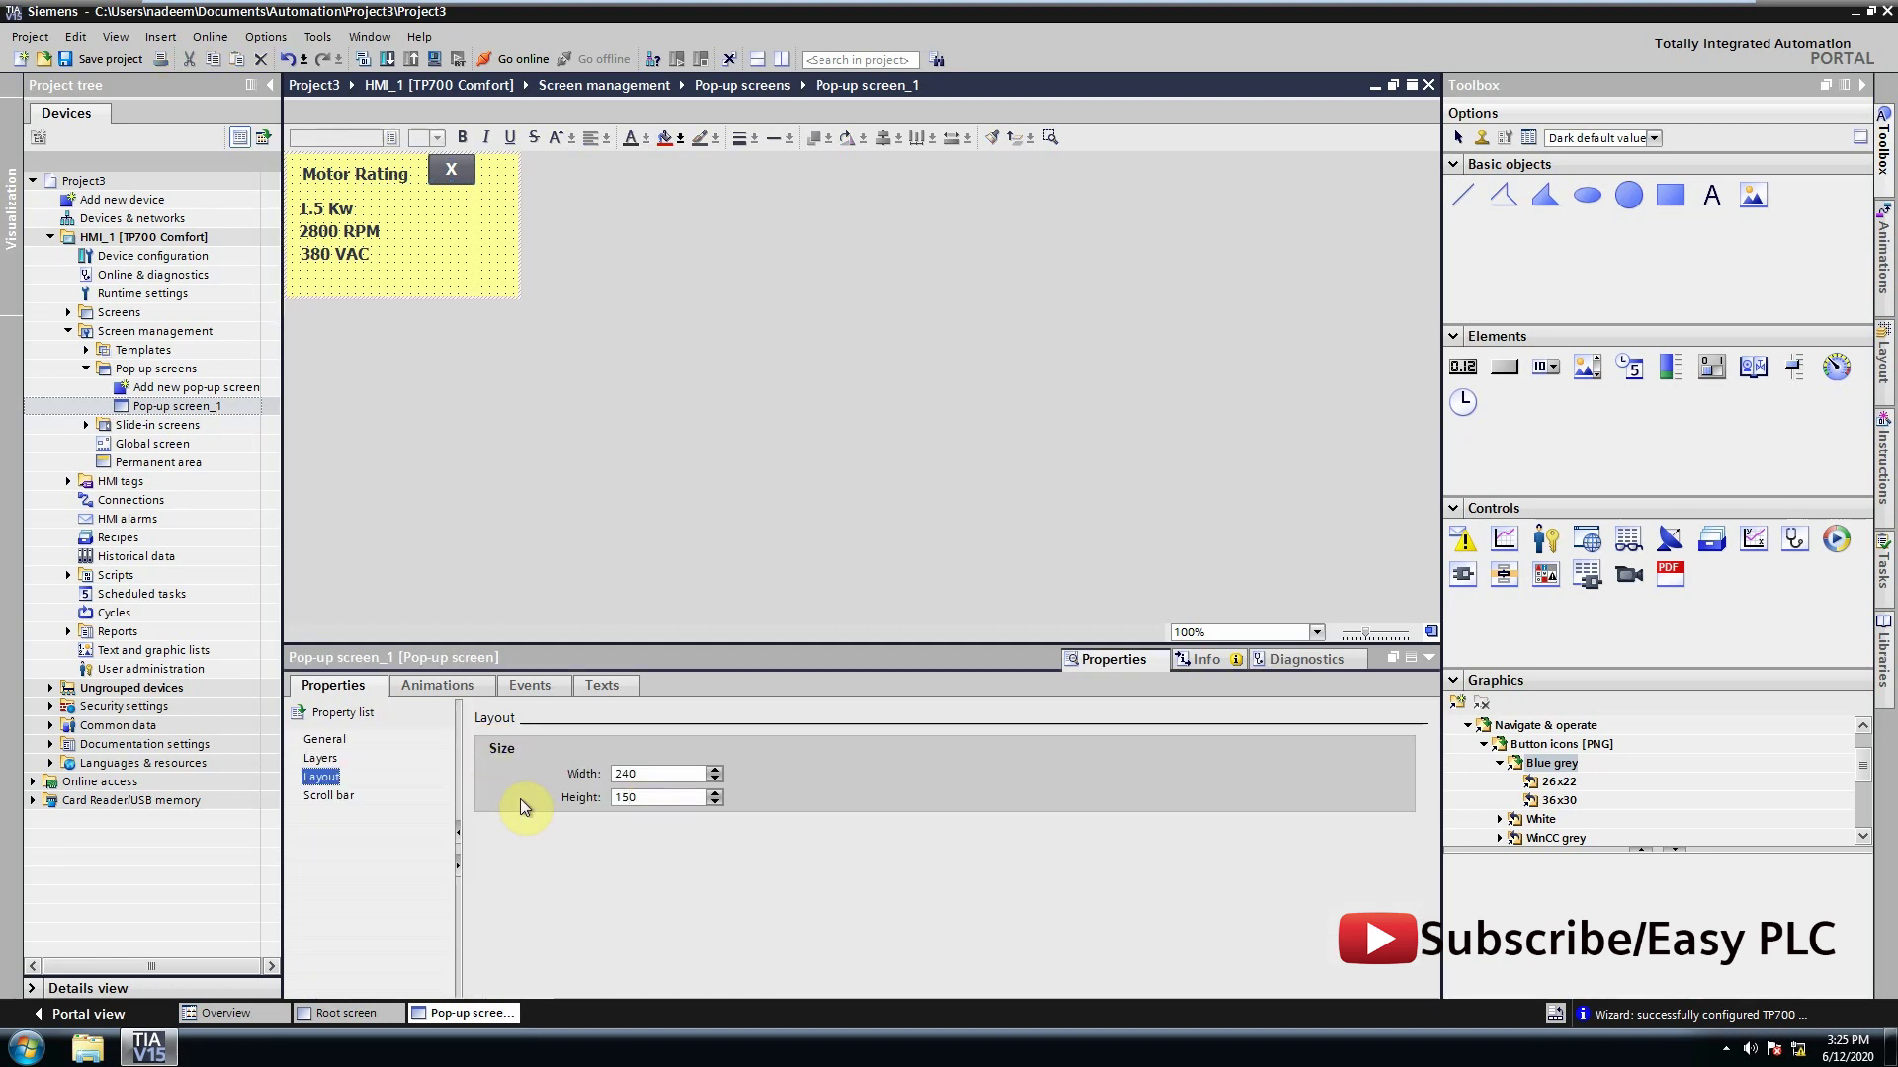
pyautogui.moveTo(644, 773); pyautogui.dragTo(551, 782)
pyautogui.write('200')
pyautogui.press('Return')
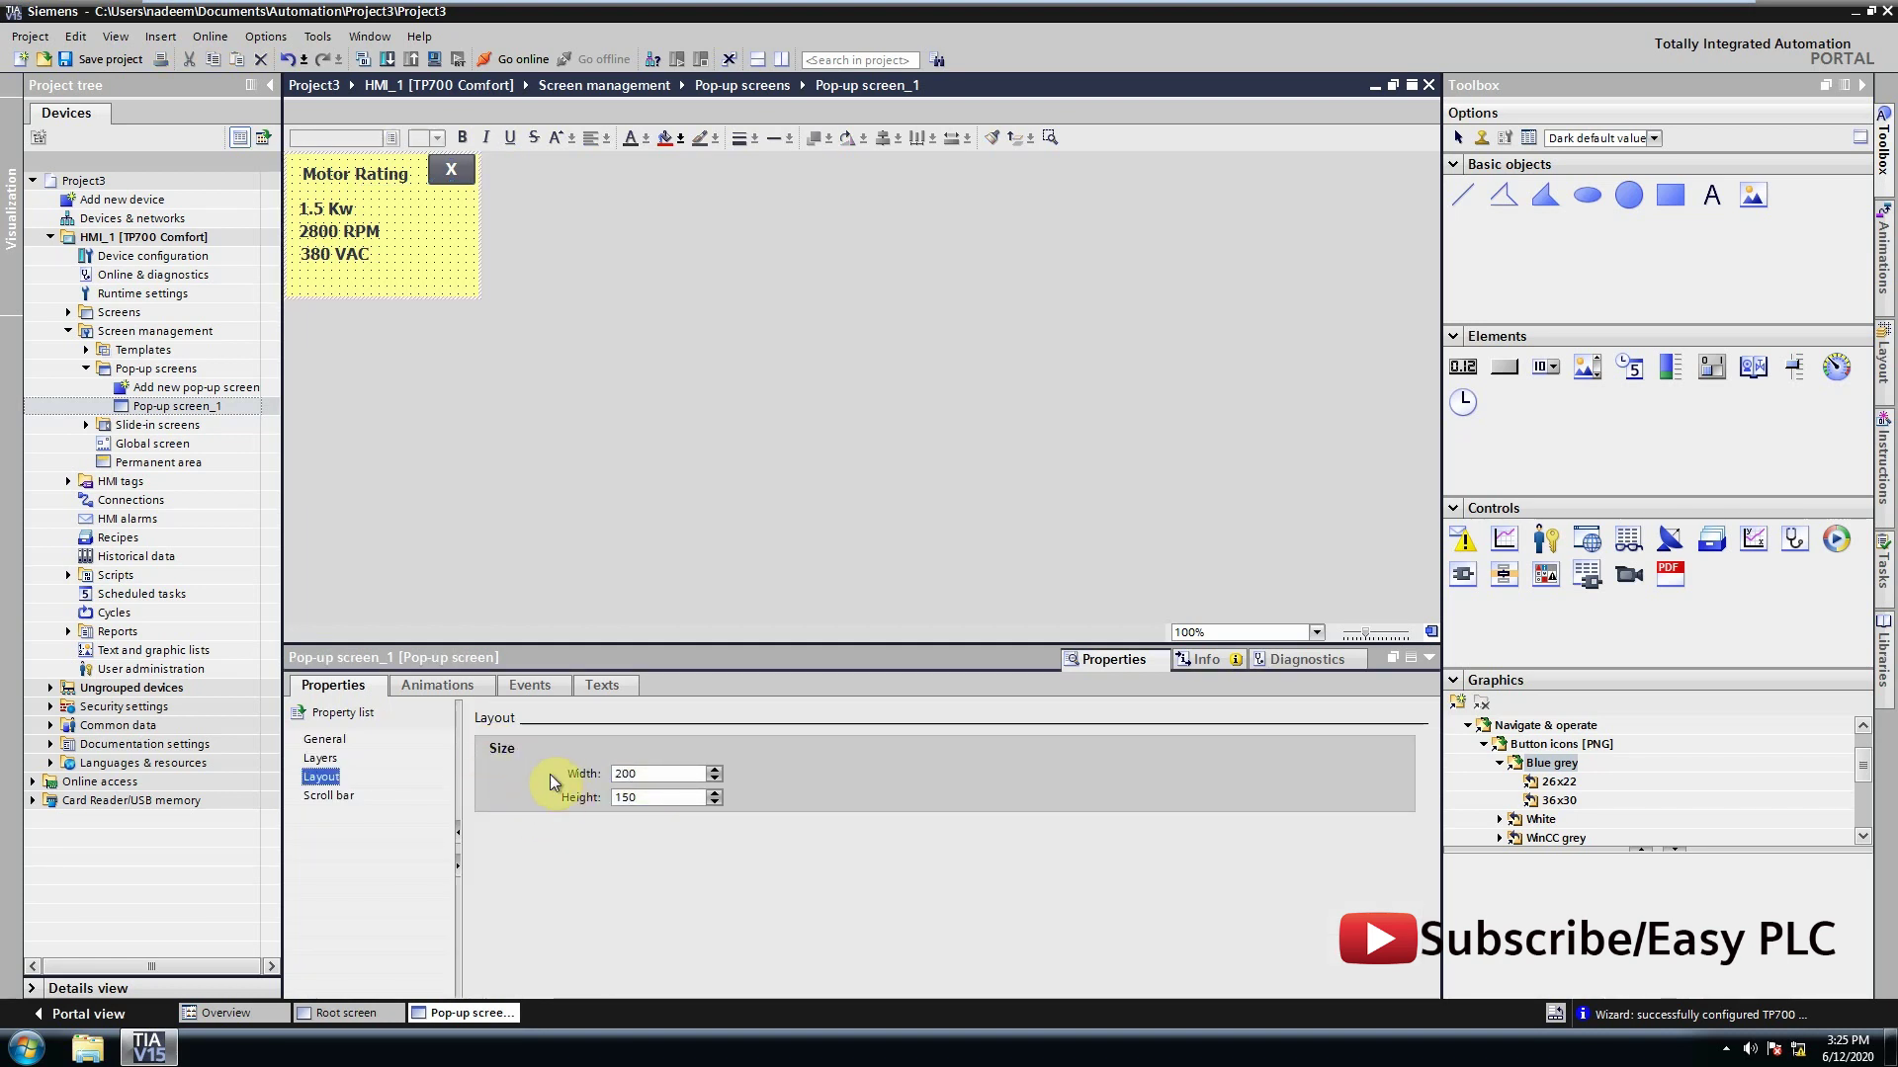
pyautogui.moveTo(655, 797); pyautogui.dragTo(478, 805)
pyautogui.write('140')
pyautogui.press('Return')
pyautogui.moveTo(652, 799); pyautogui.dragTo(396, 779)
pyautogui.write('130')
pyautogui.press('Return')
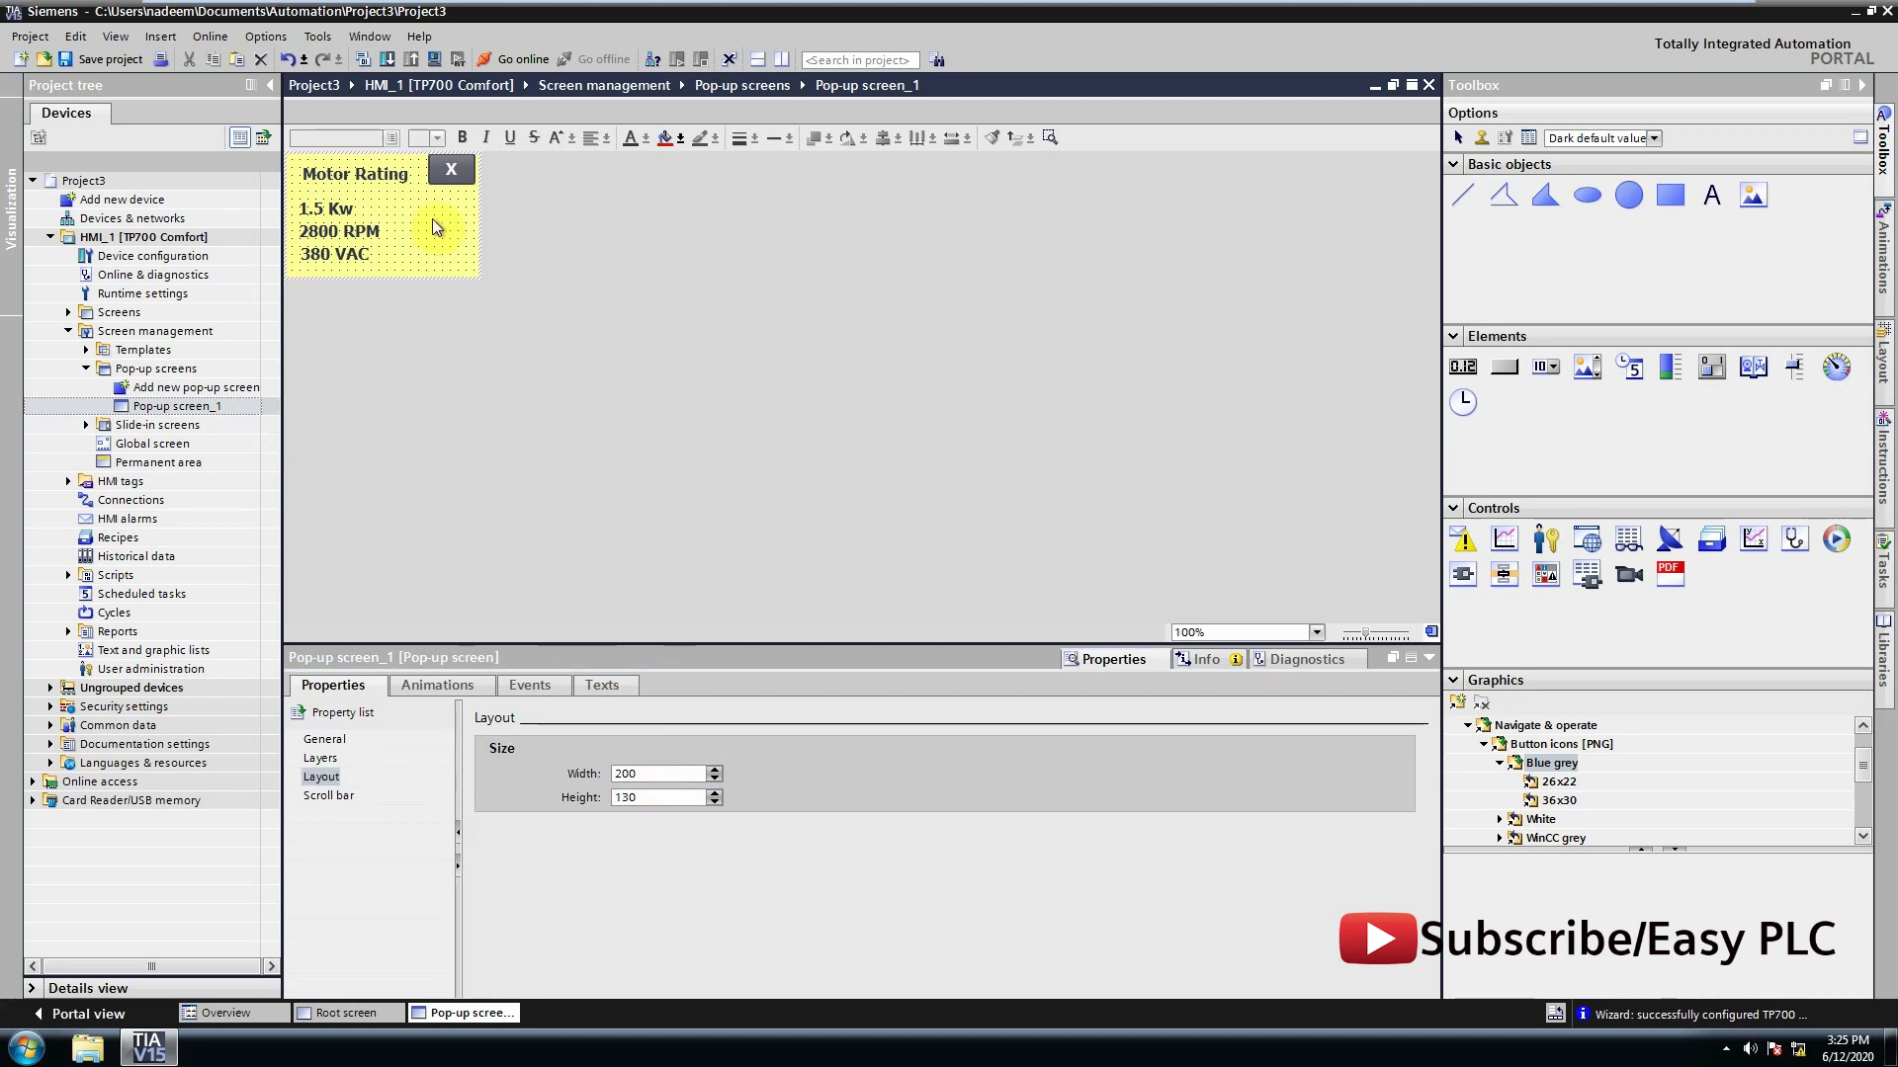
# - Assign the ShowPopupScreen function to the X button's Click event
pyautogui.click(454, 163)
pyautogui.doubleClick(452, 181)
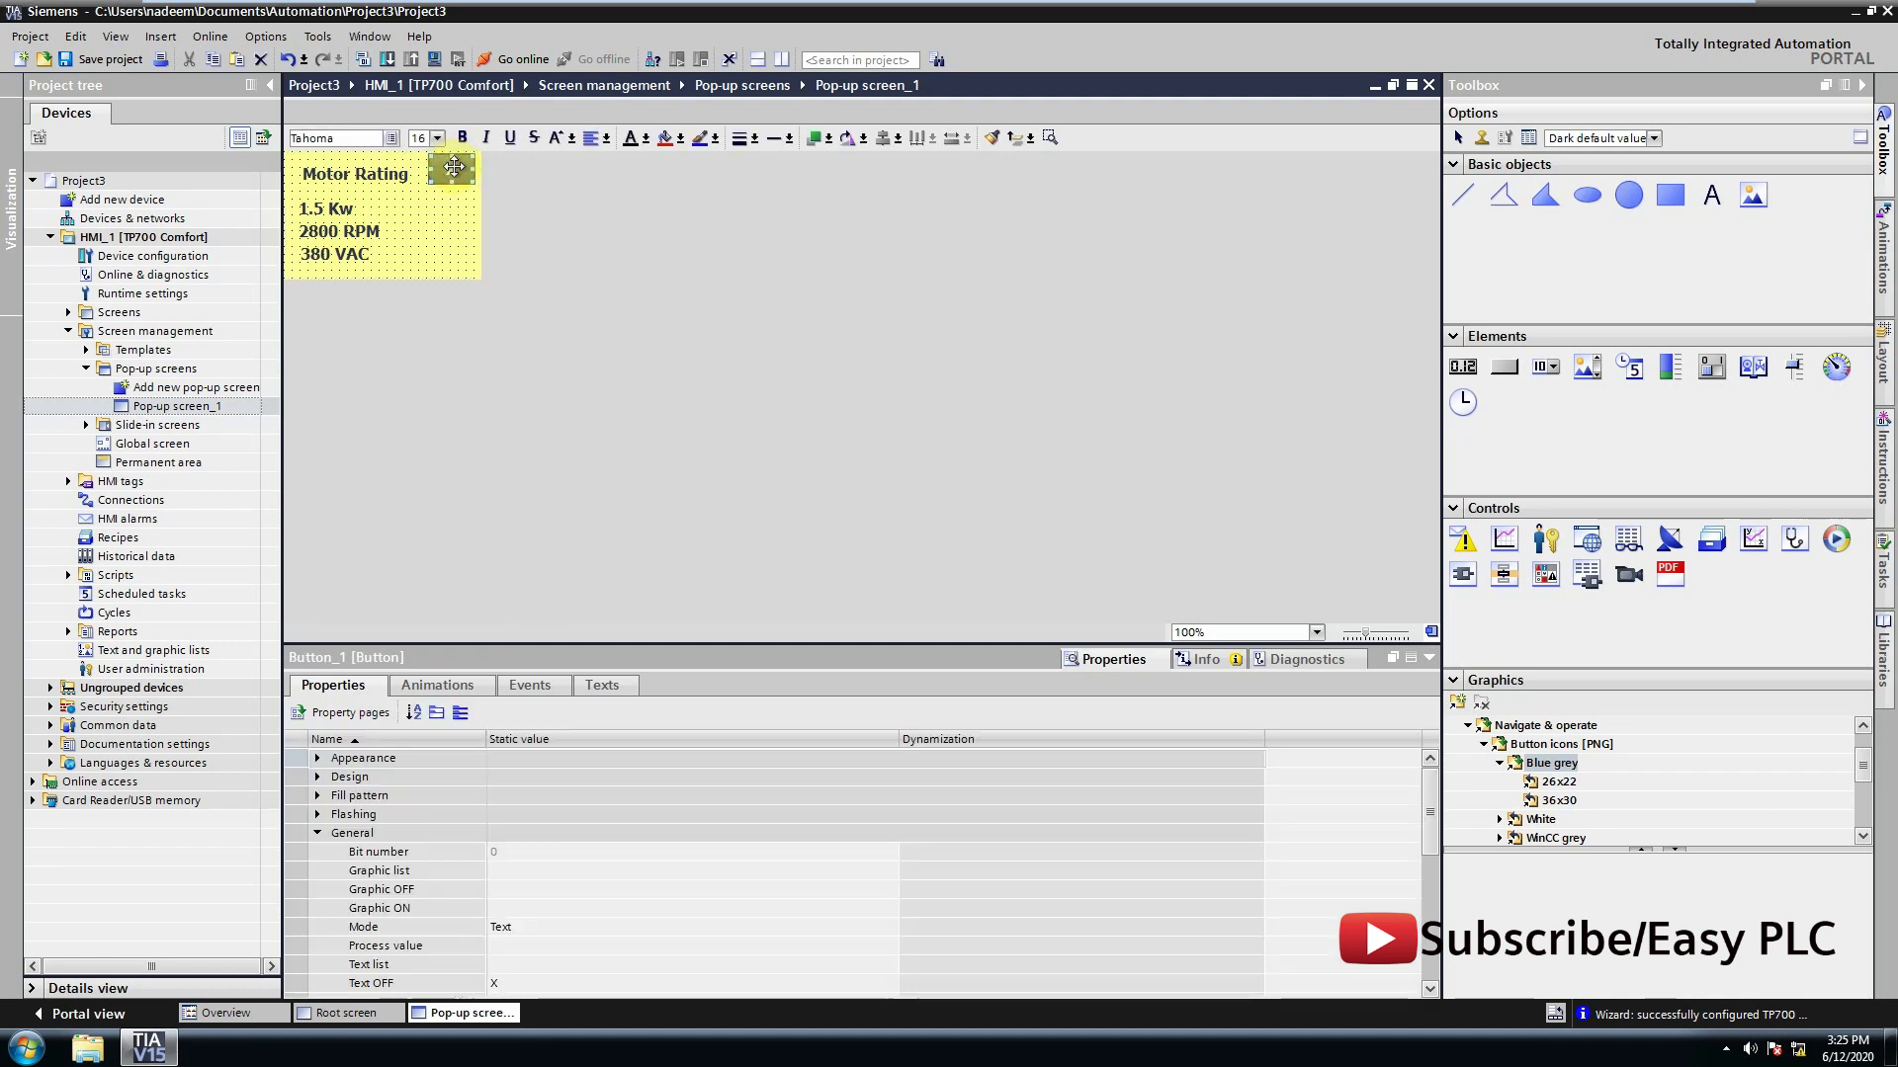
pyautogui.click(541, 685)
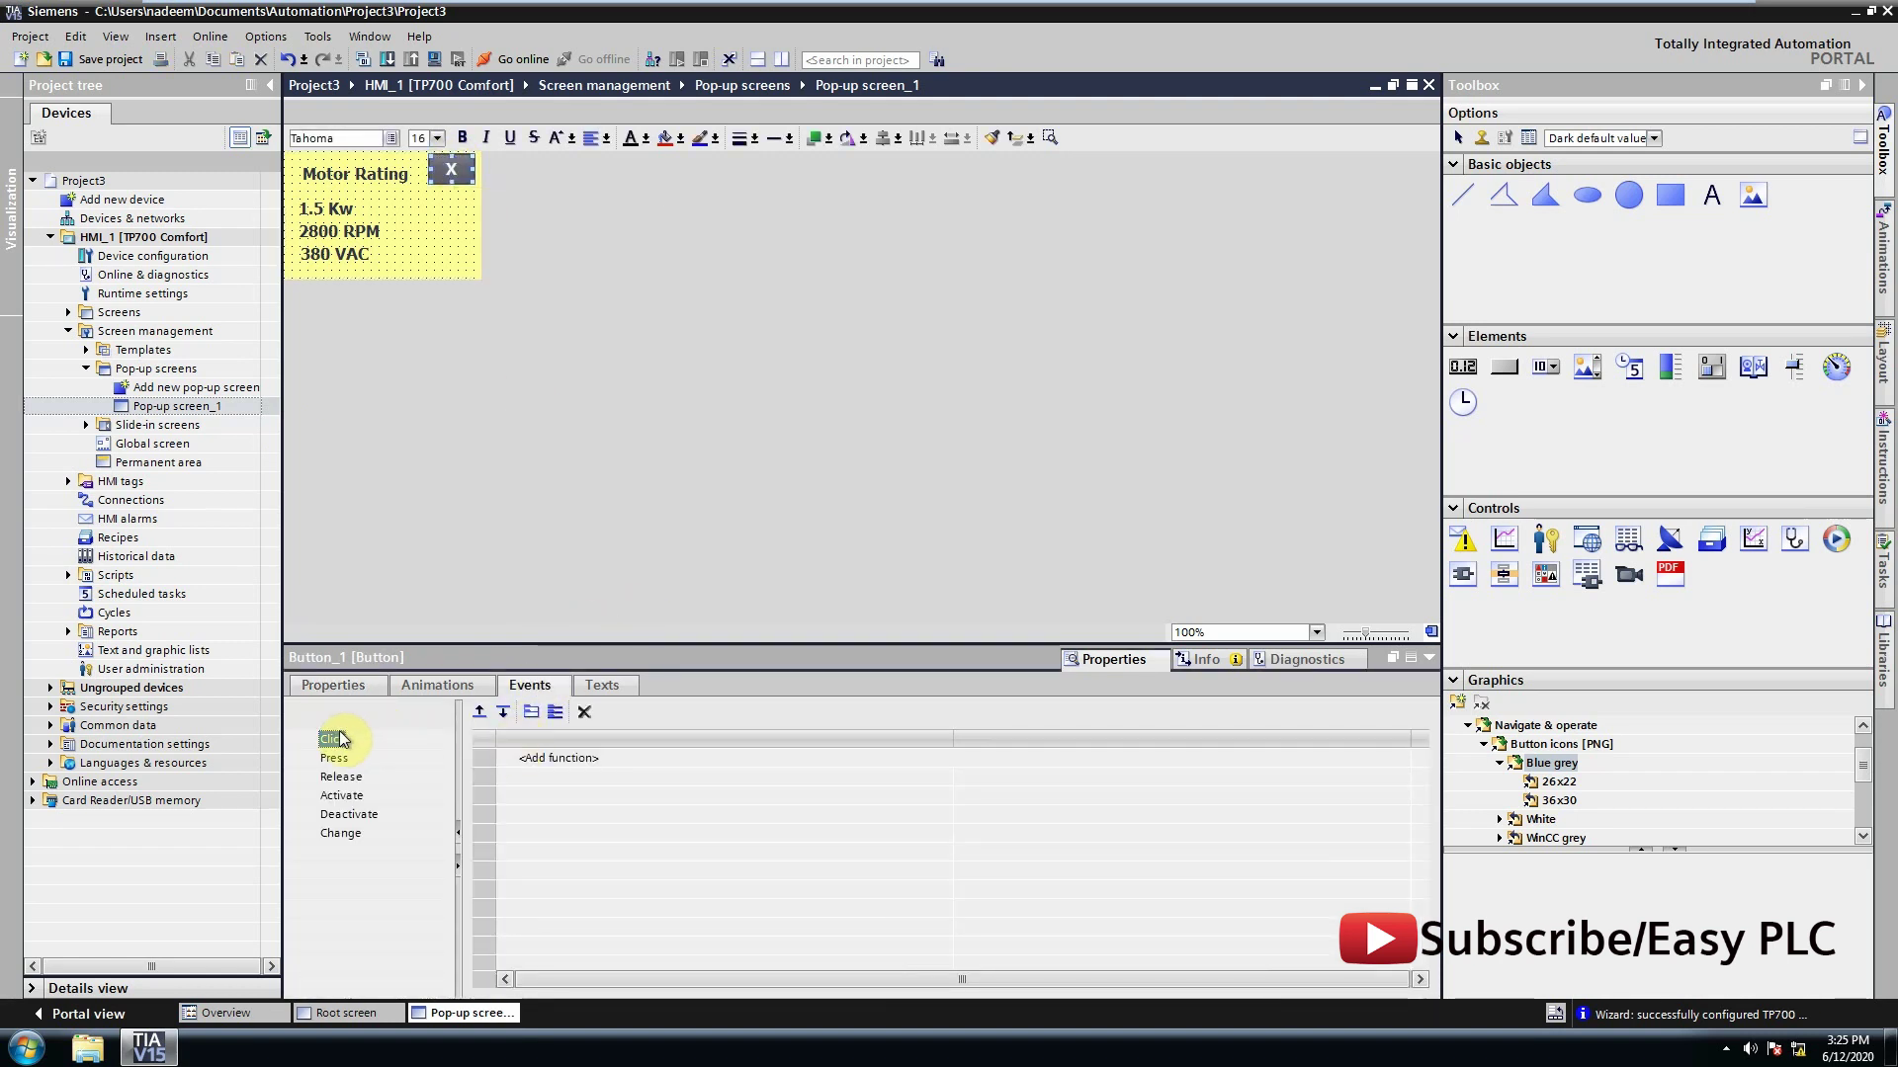
pyautogui.click(584, 758)
pyautogui.click(1404, 760)
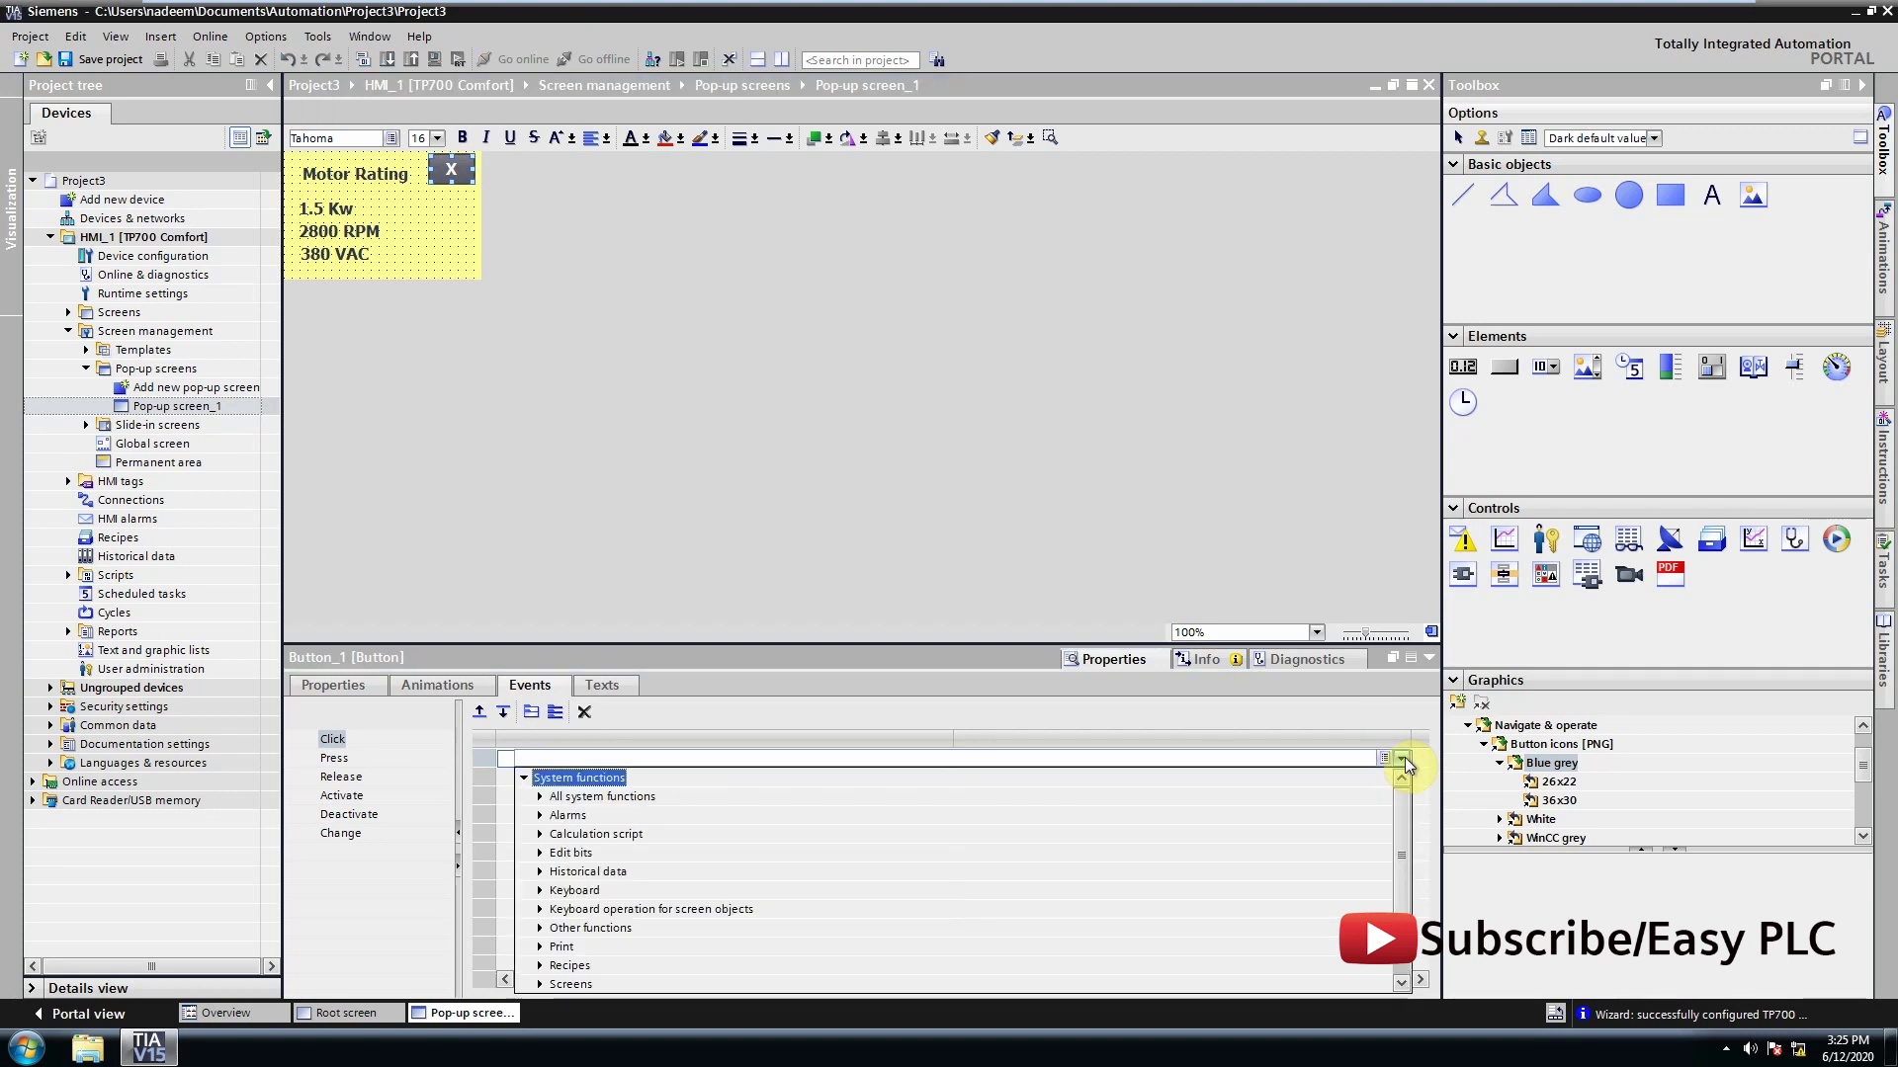
pyautogui.write('show')
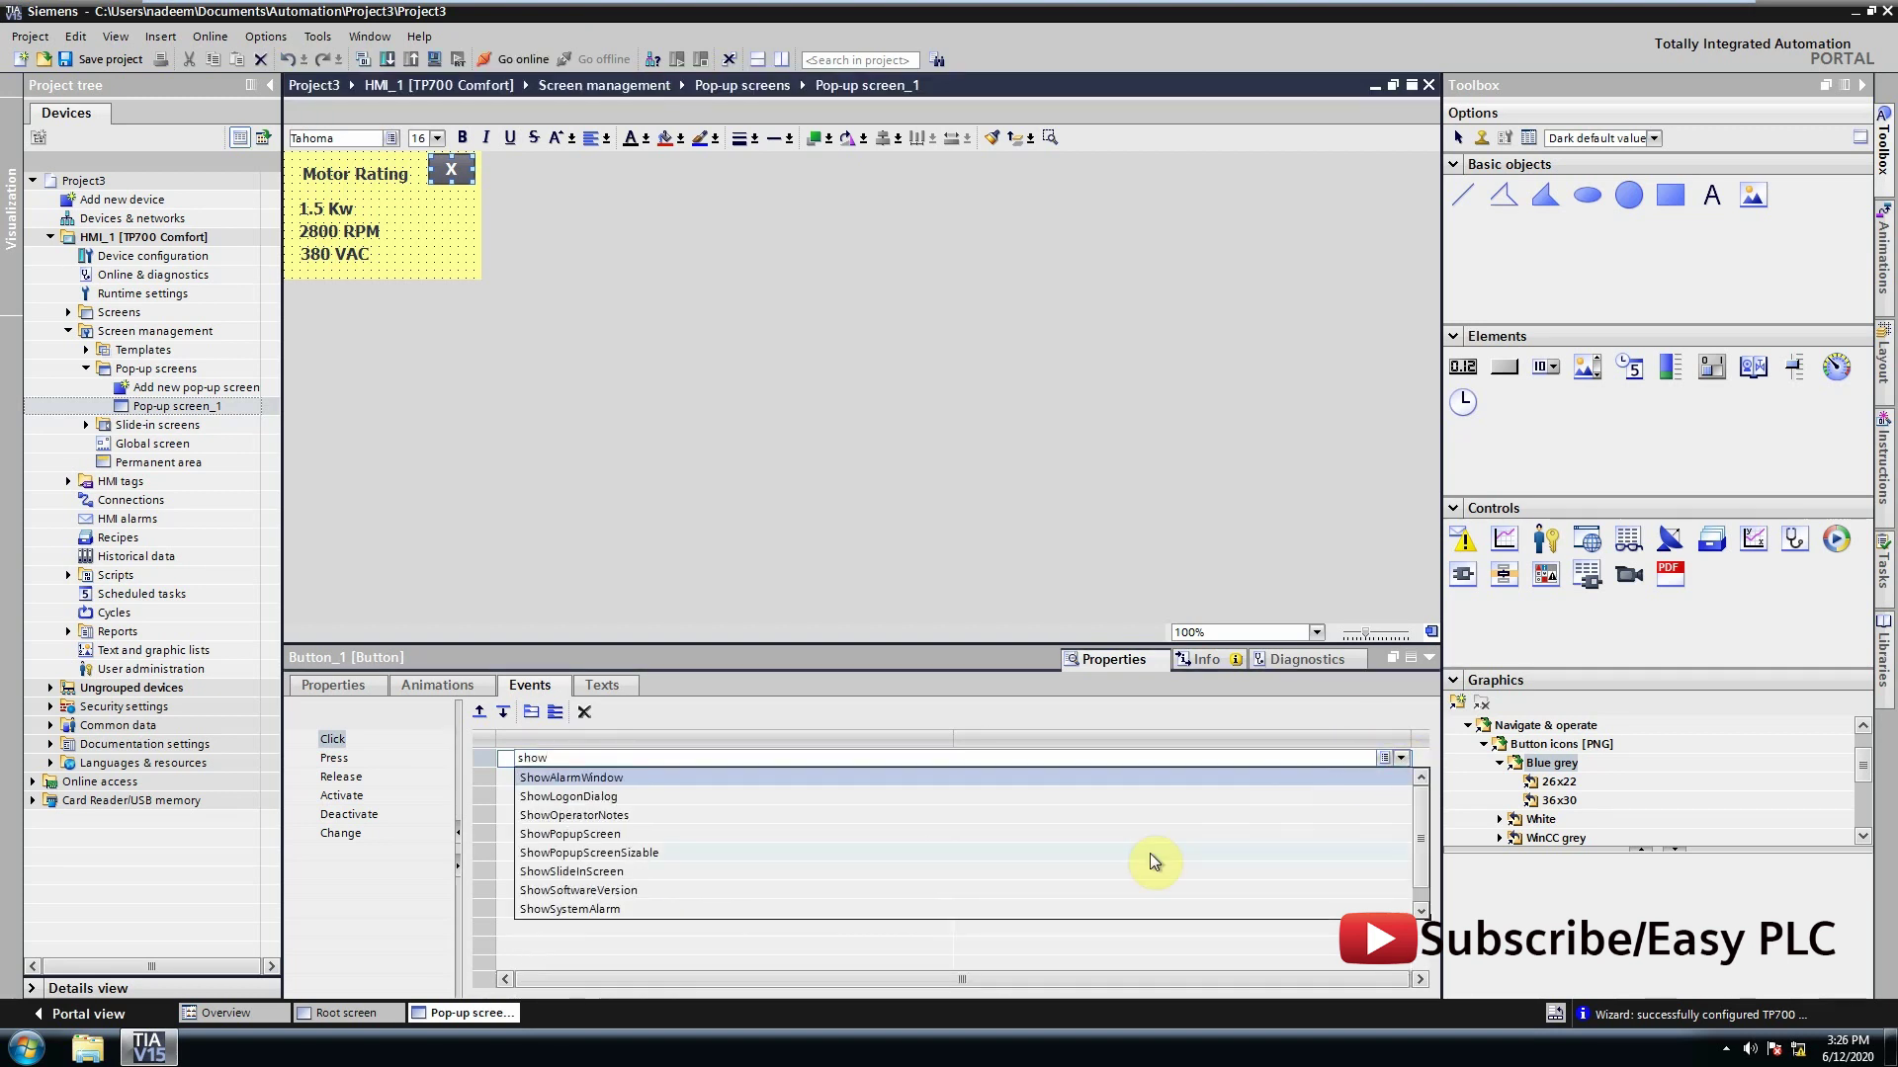
pyautogui.click(931, 832)
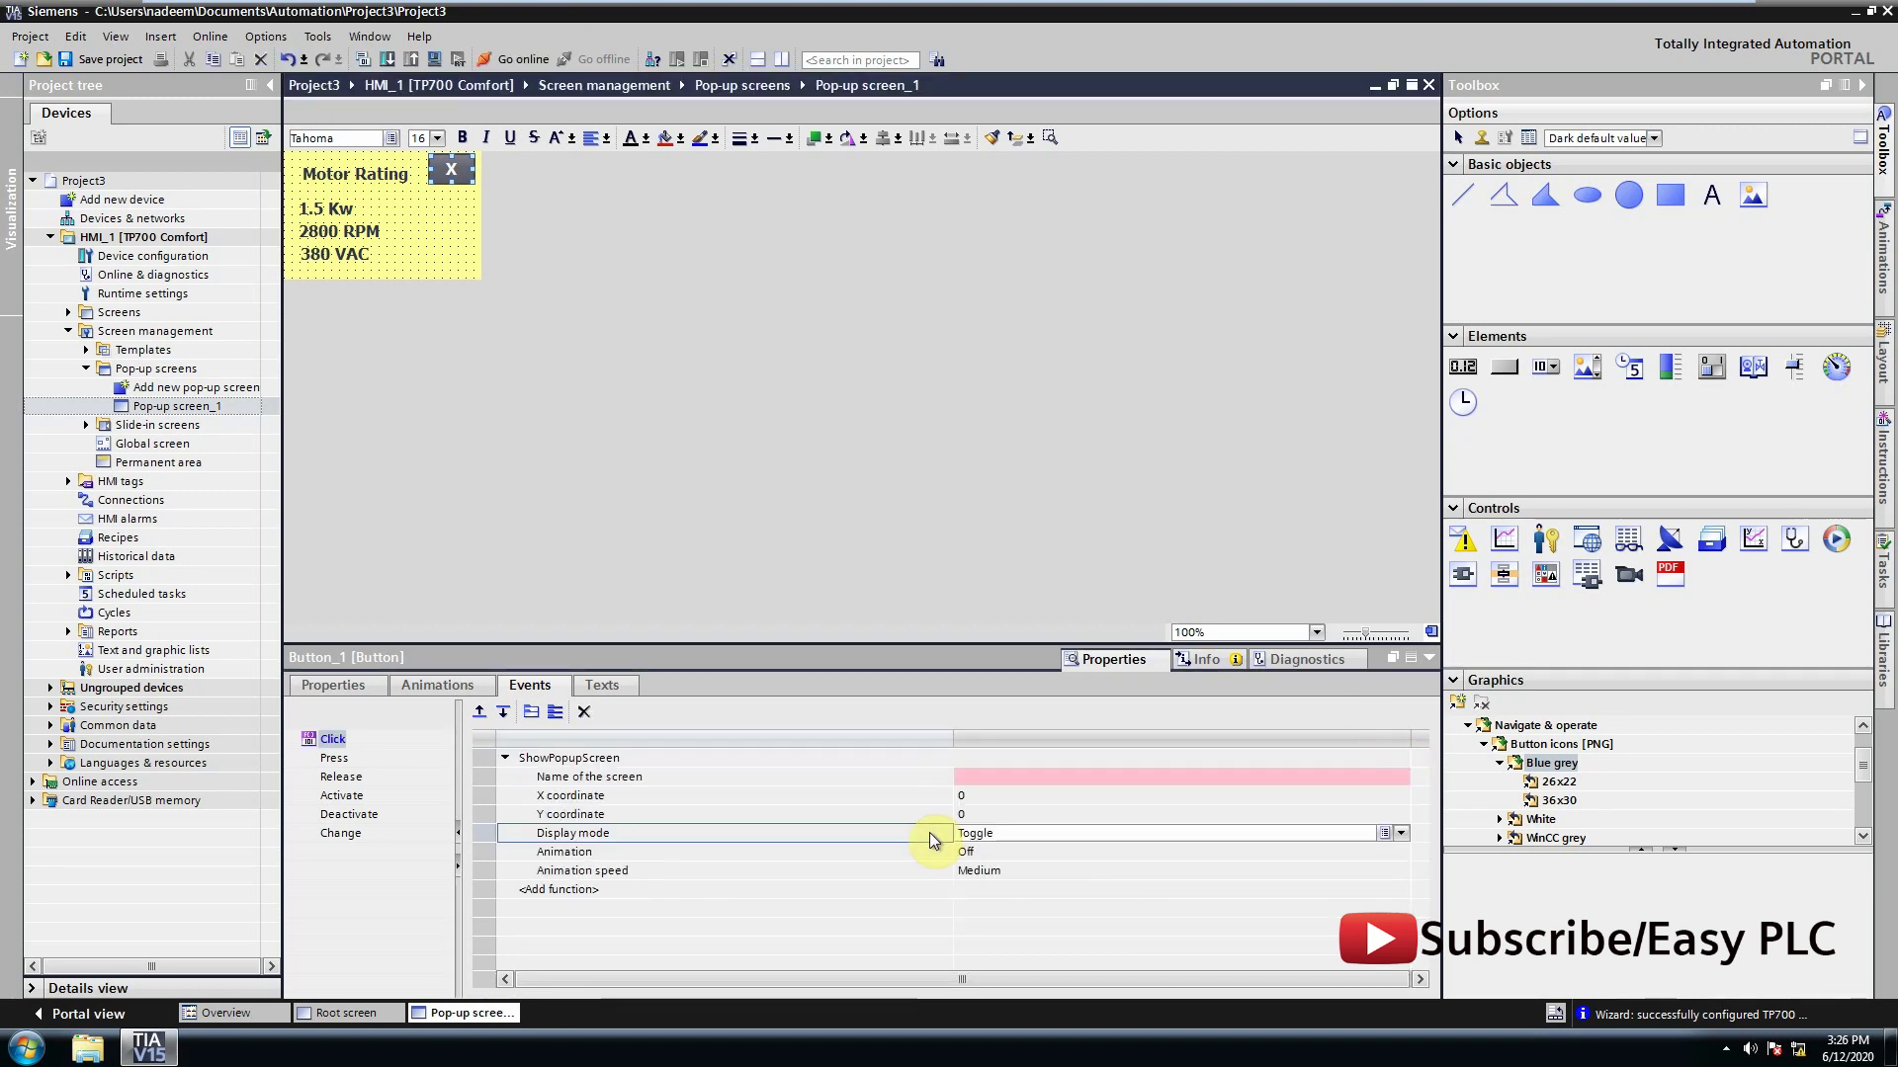
# - Select Pop-up screen_1 as the screen name for the X button's ShowPopupScreen function
pyautogui.click(1402, 776)
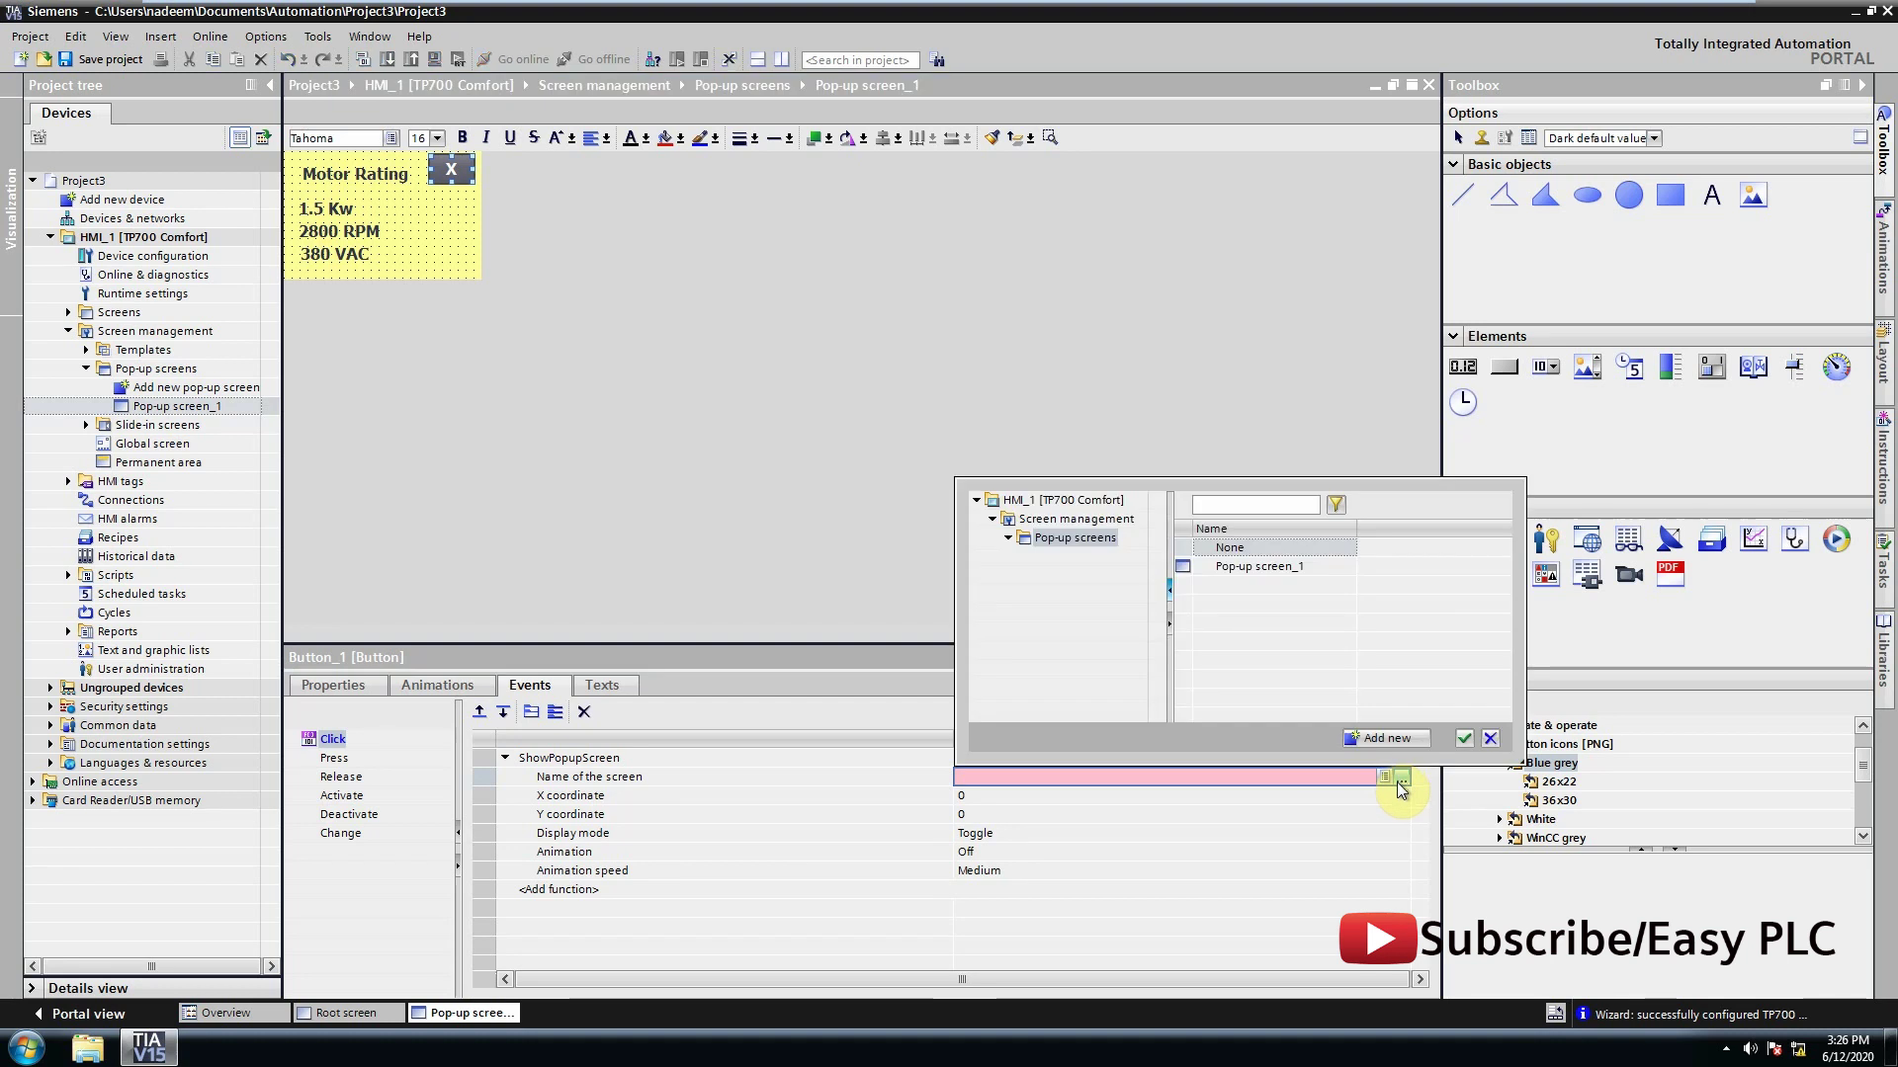
pyautogui.click(1235, 571)
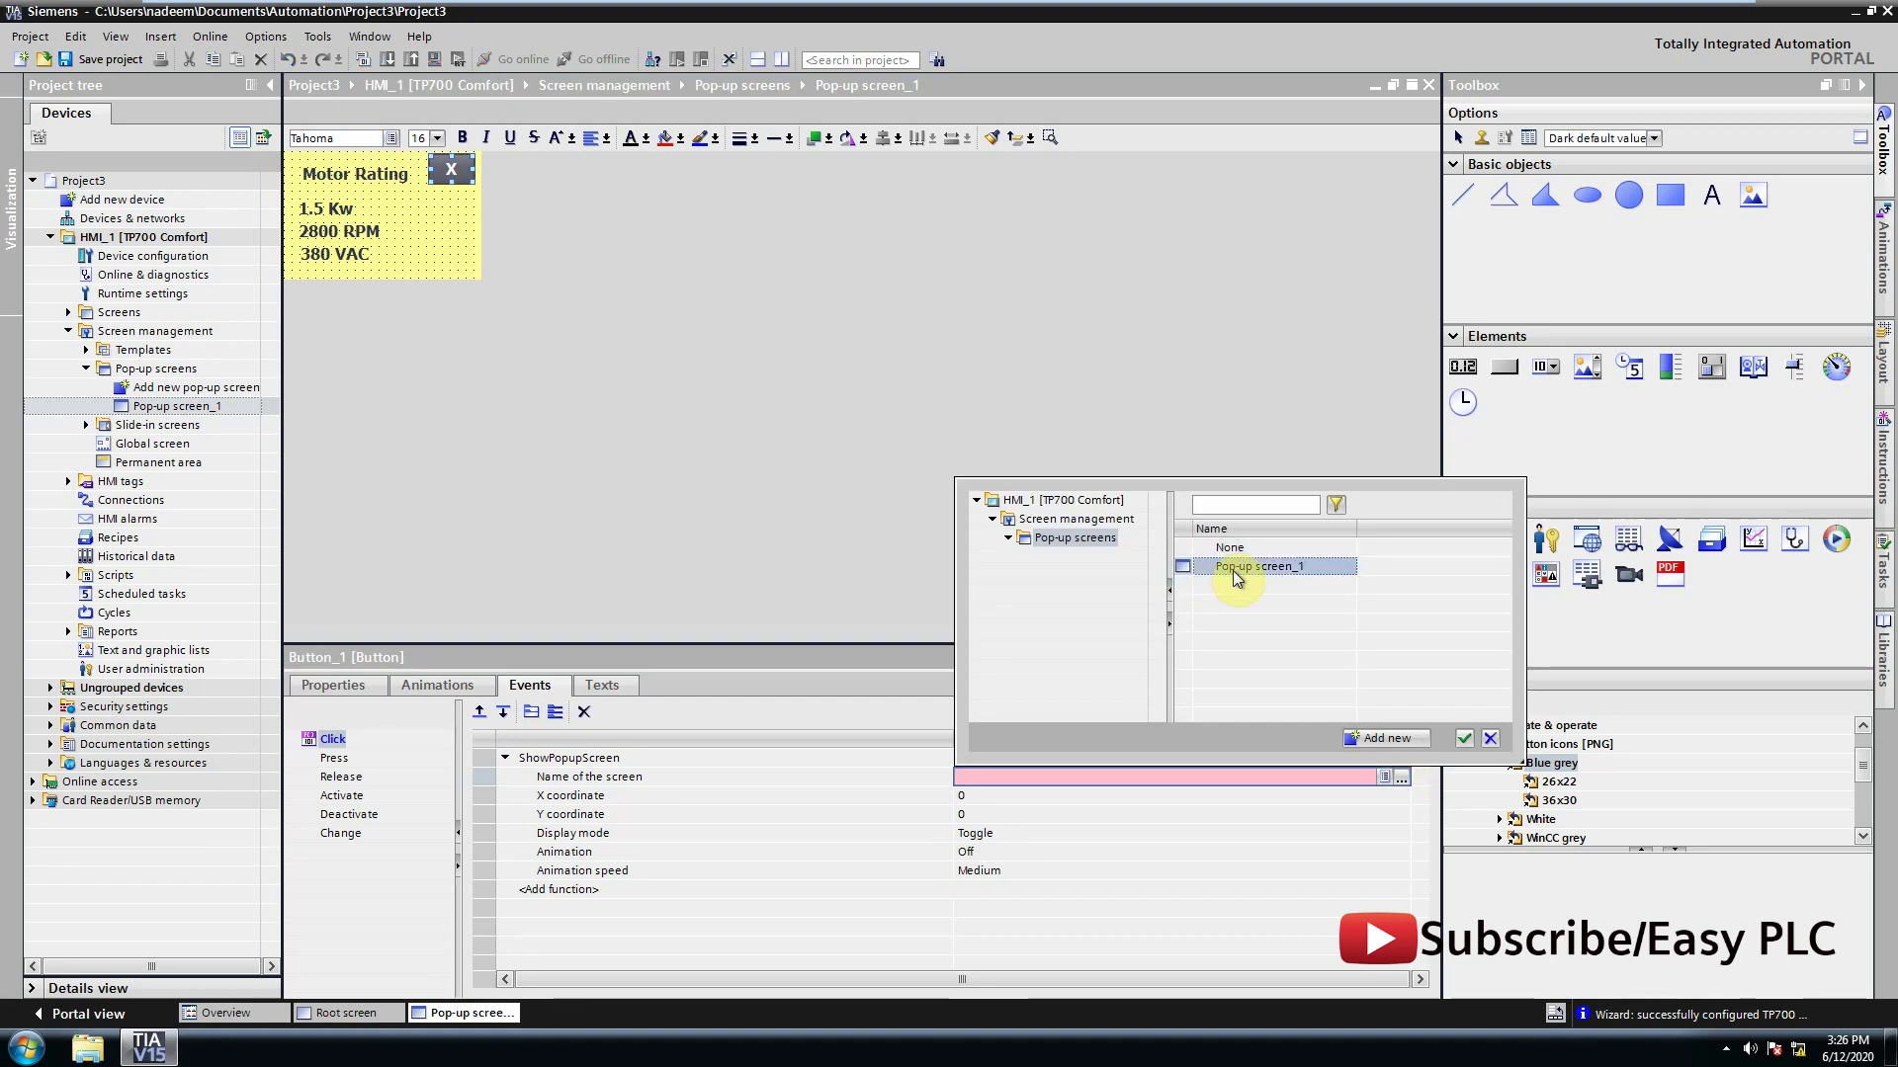
pyautogui.click(1464, 739)
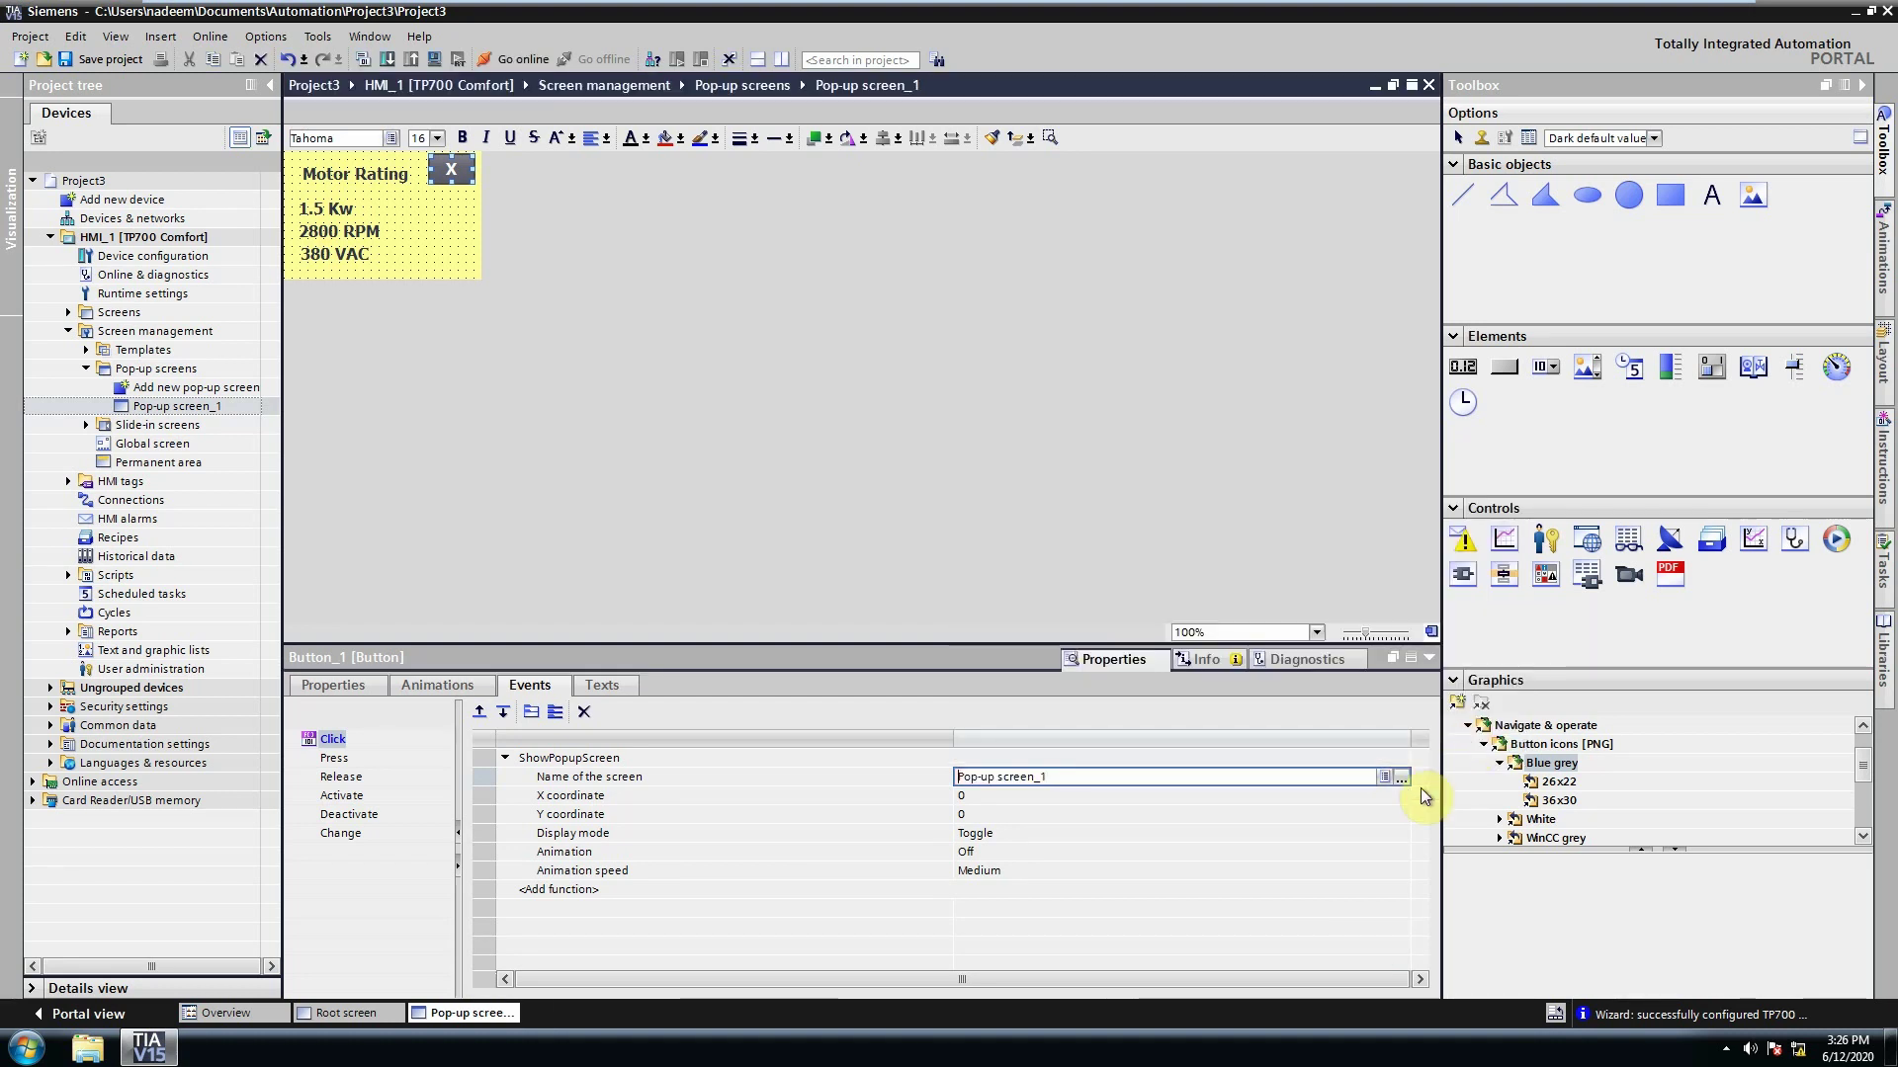
pyautogui.click(1248, 896)
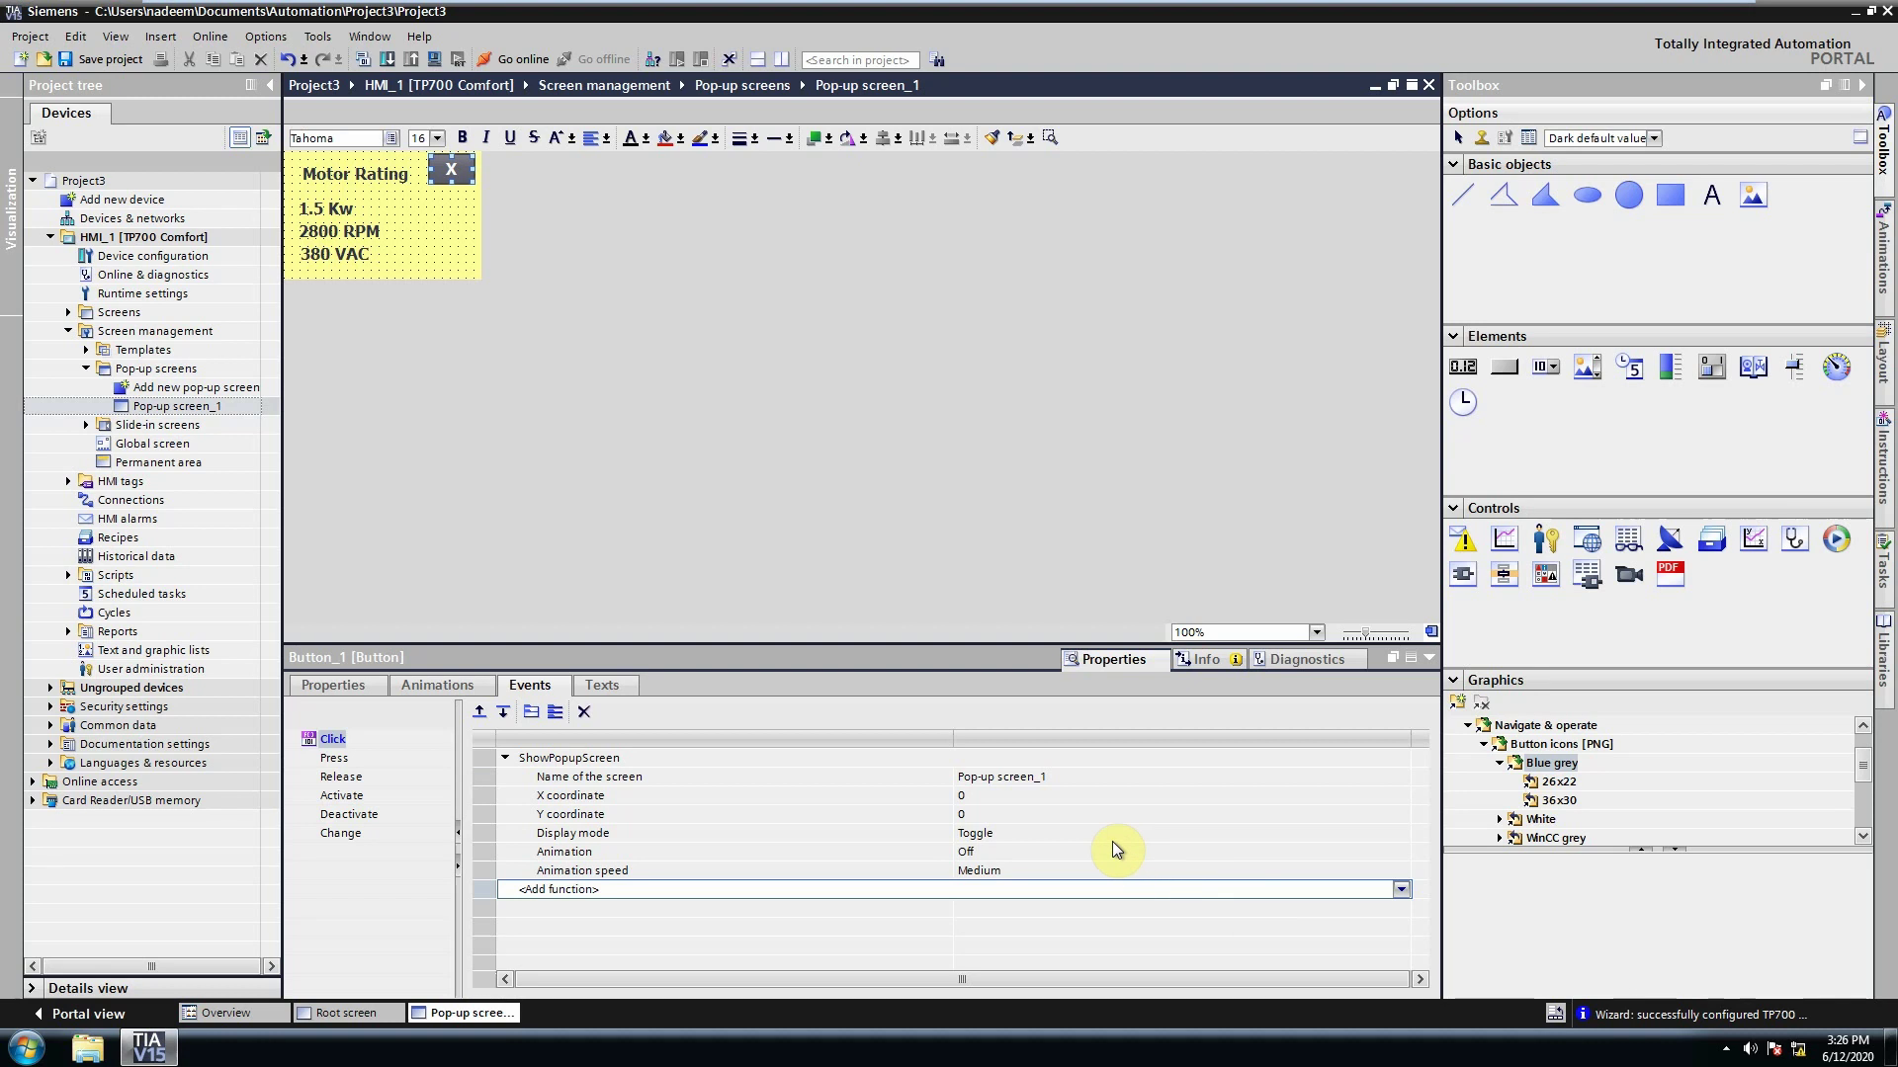
# - Set the display mode of the X button's ShowPopupScreen function to Off
pyautogui.click(1082, 833)
pyautogui.click(686, 836)
pyautogui.click(1016, 839)
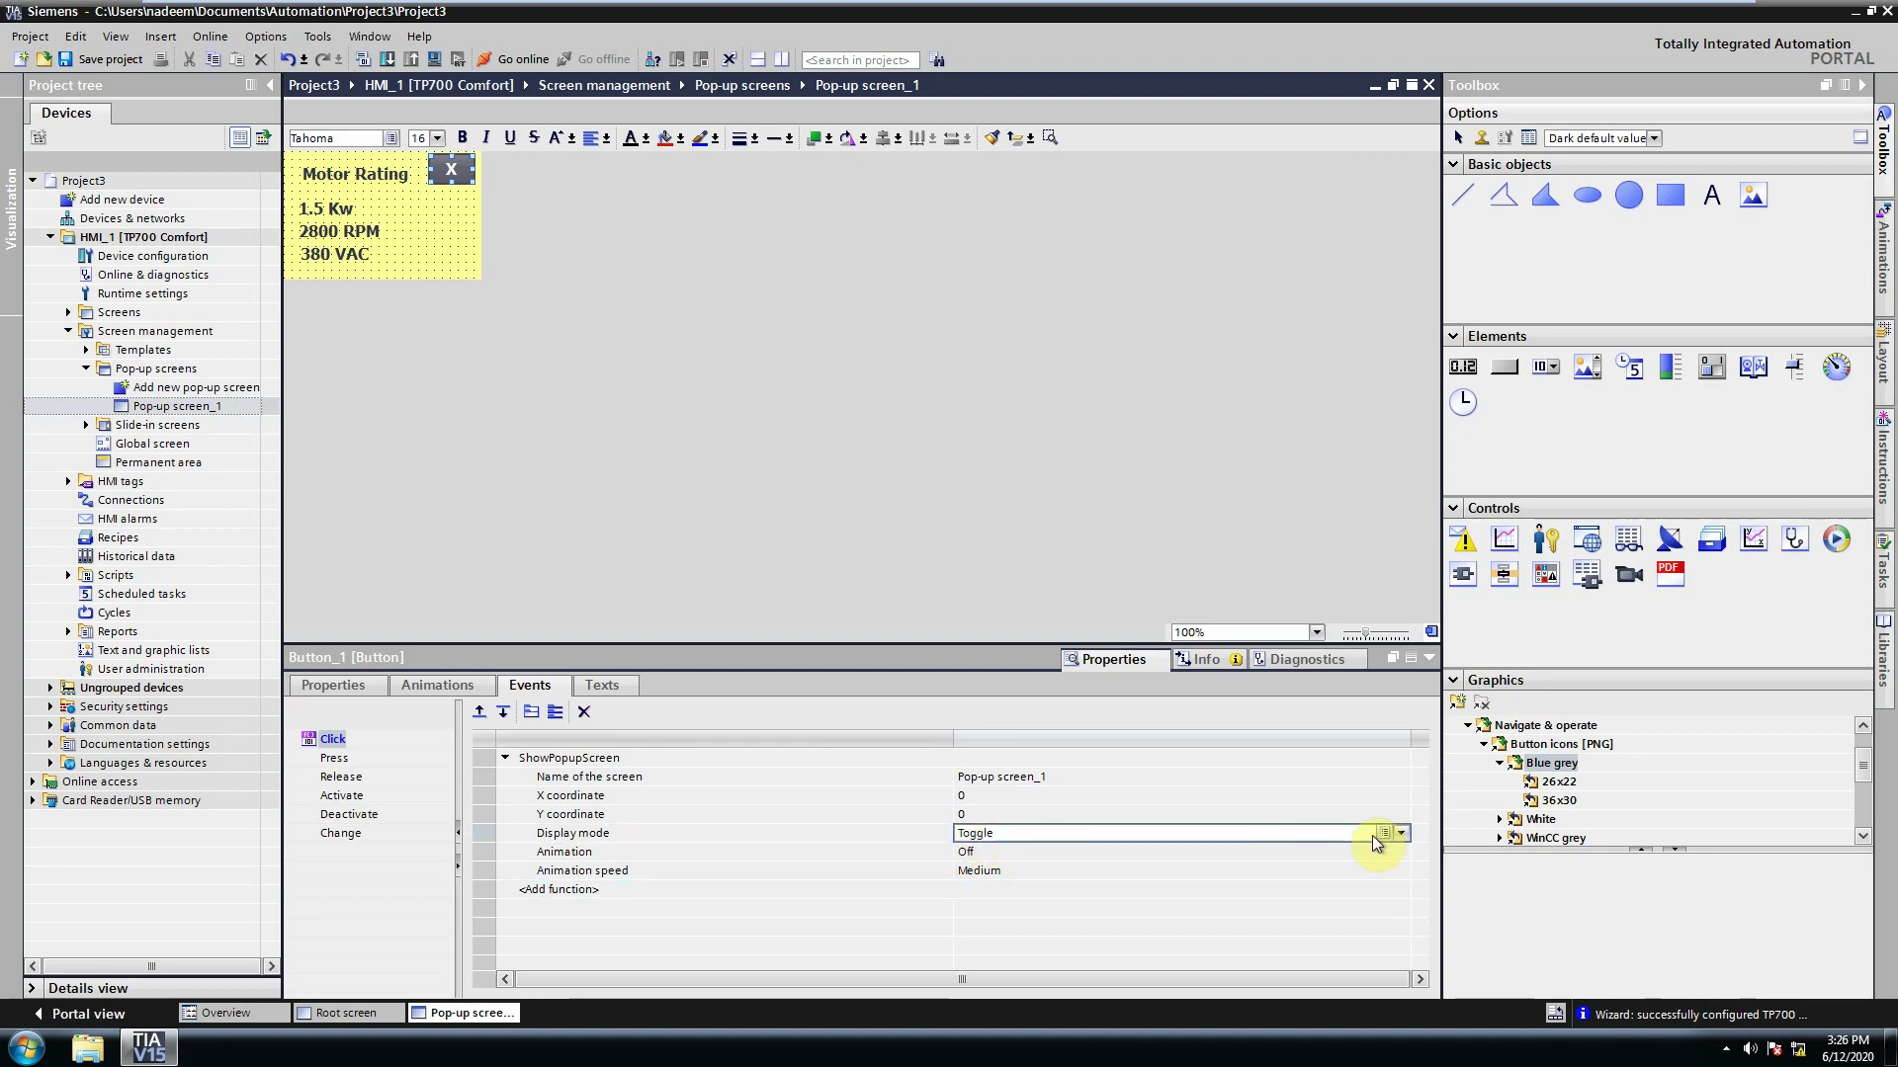
pyautogui.click(1403, 834)
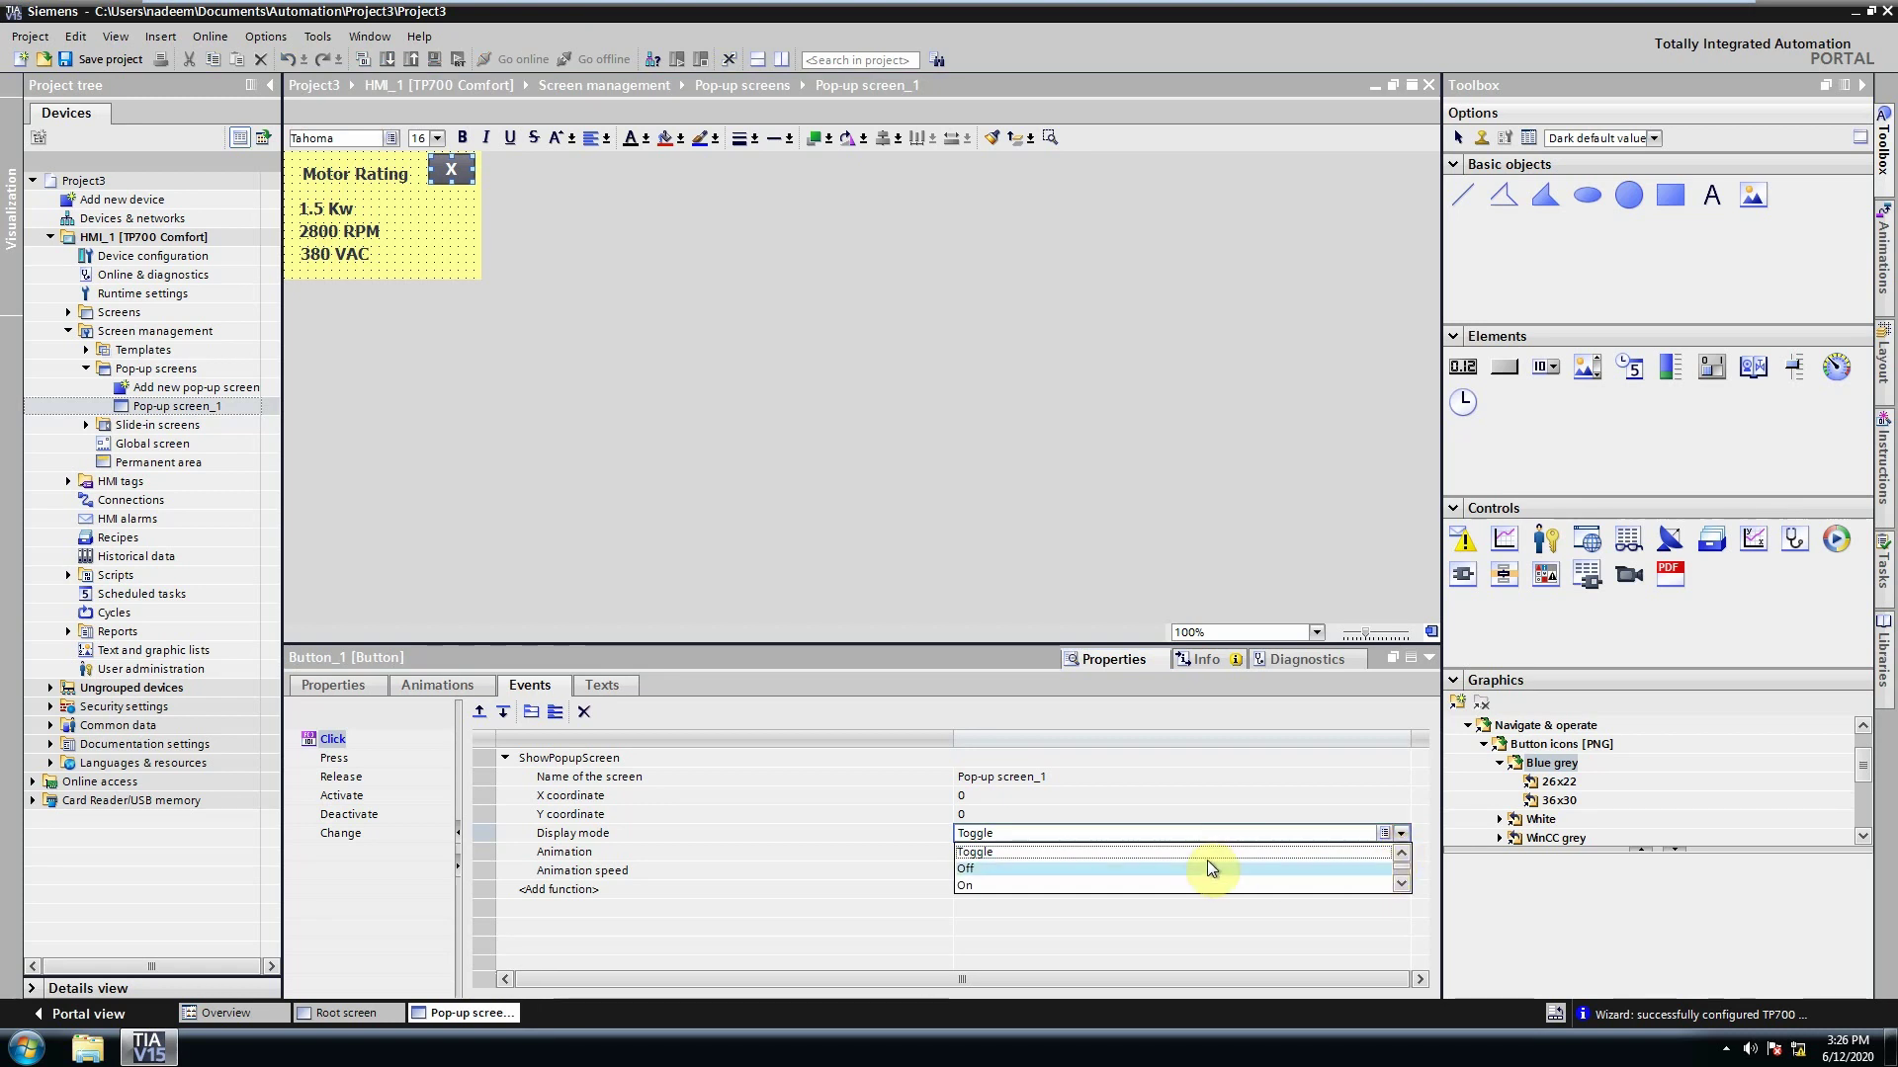
pyautogui.click(1008, 868)
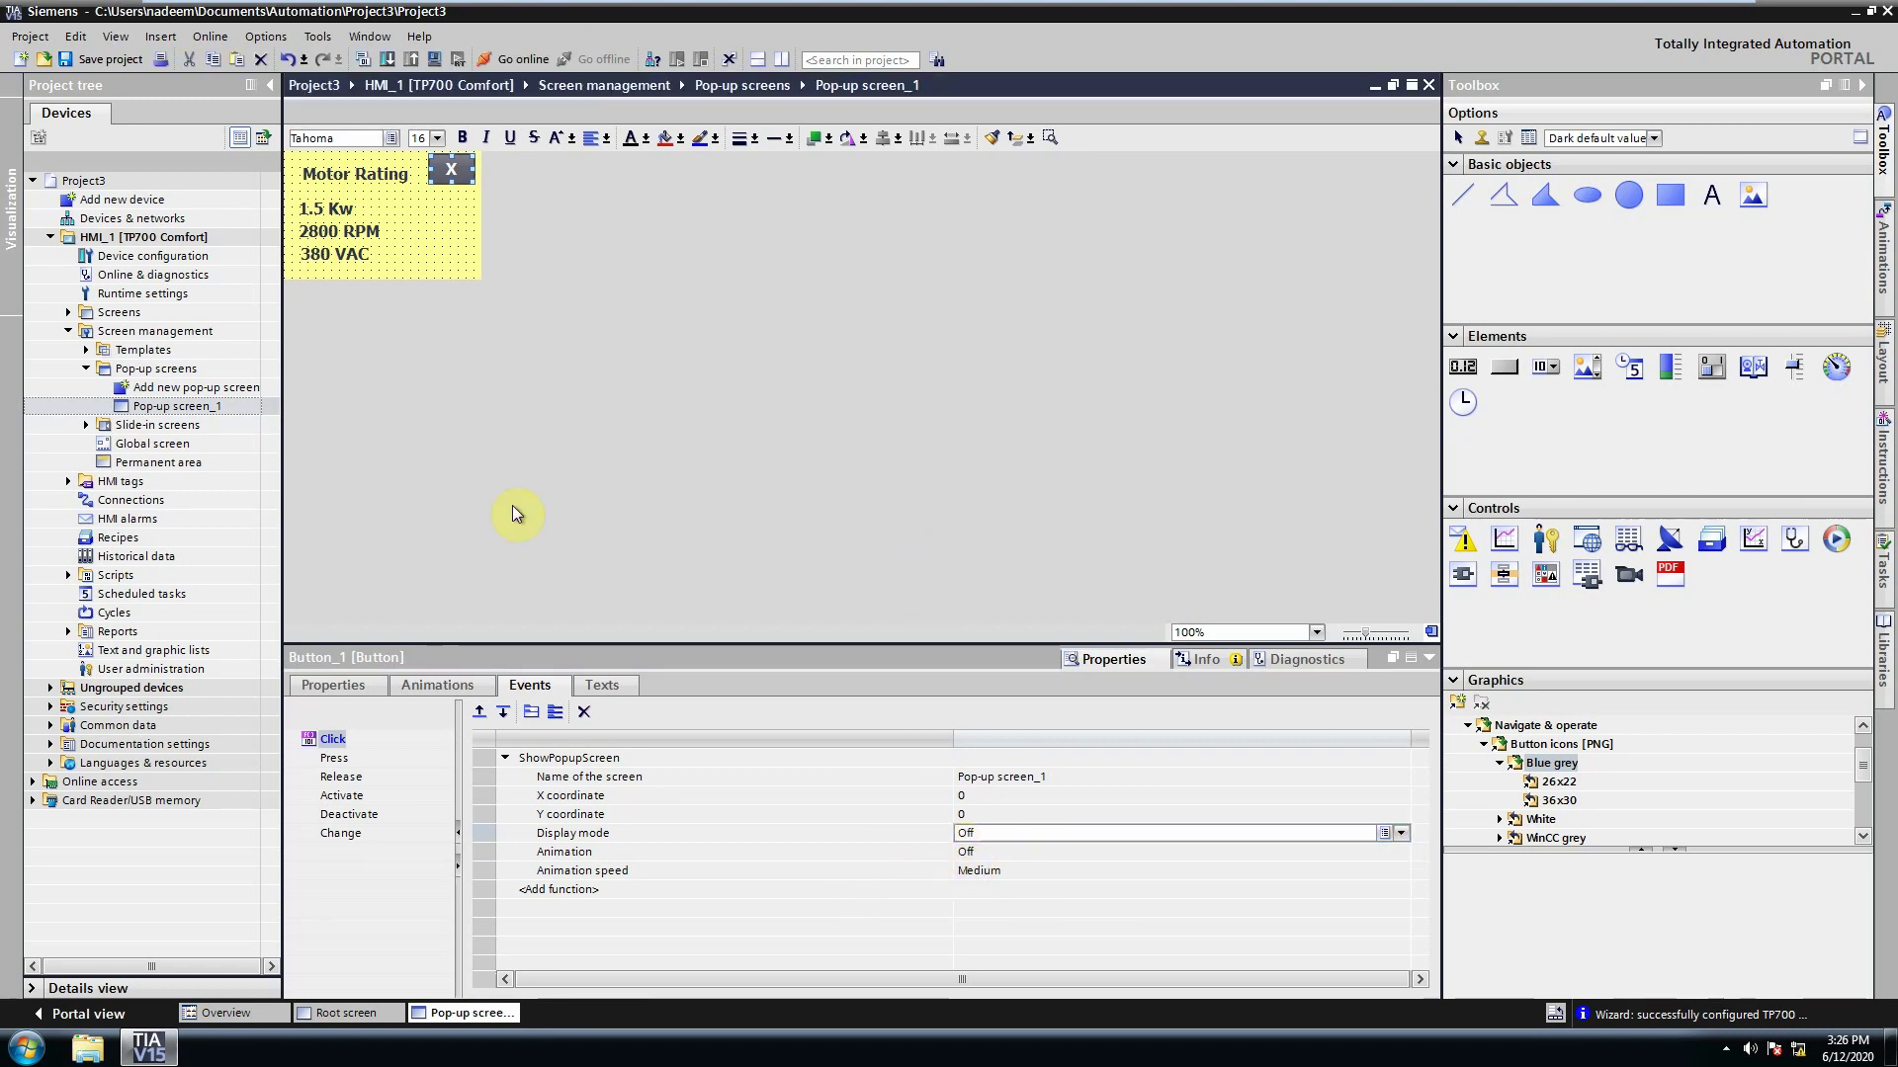
# - Rename Pop-up screen_1 as Help in the project tree
pyautogui.click(210, 408)
pyautogui.rightClick(210, 408)
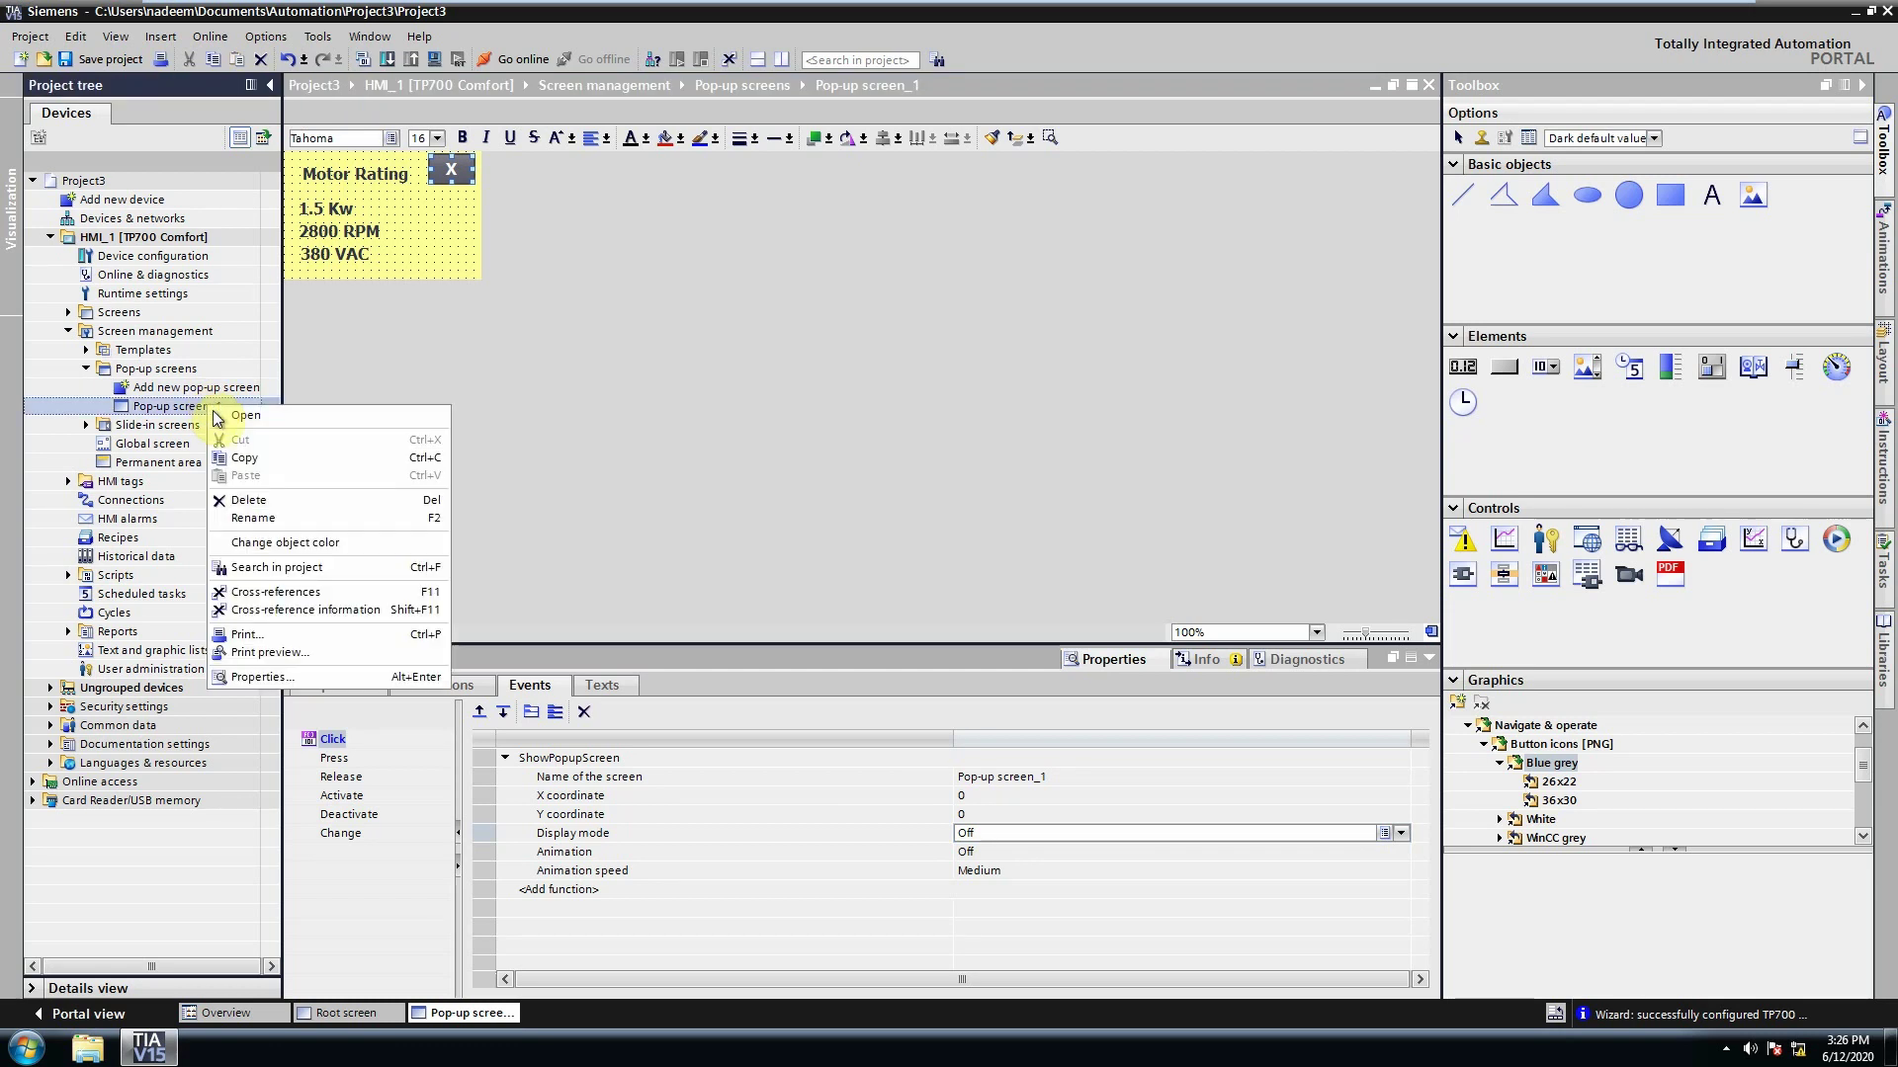
pyautogui.click(255, 516)
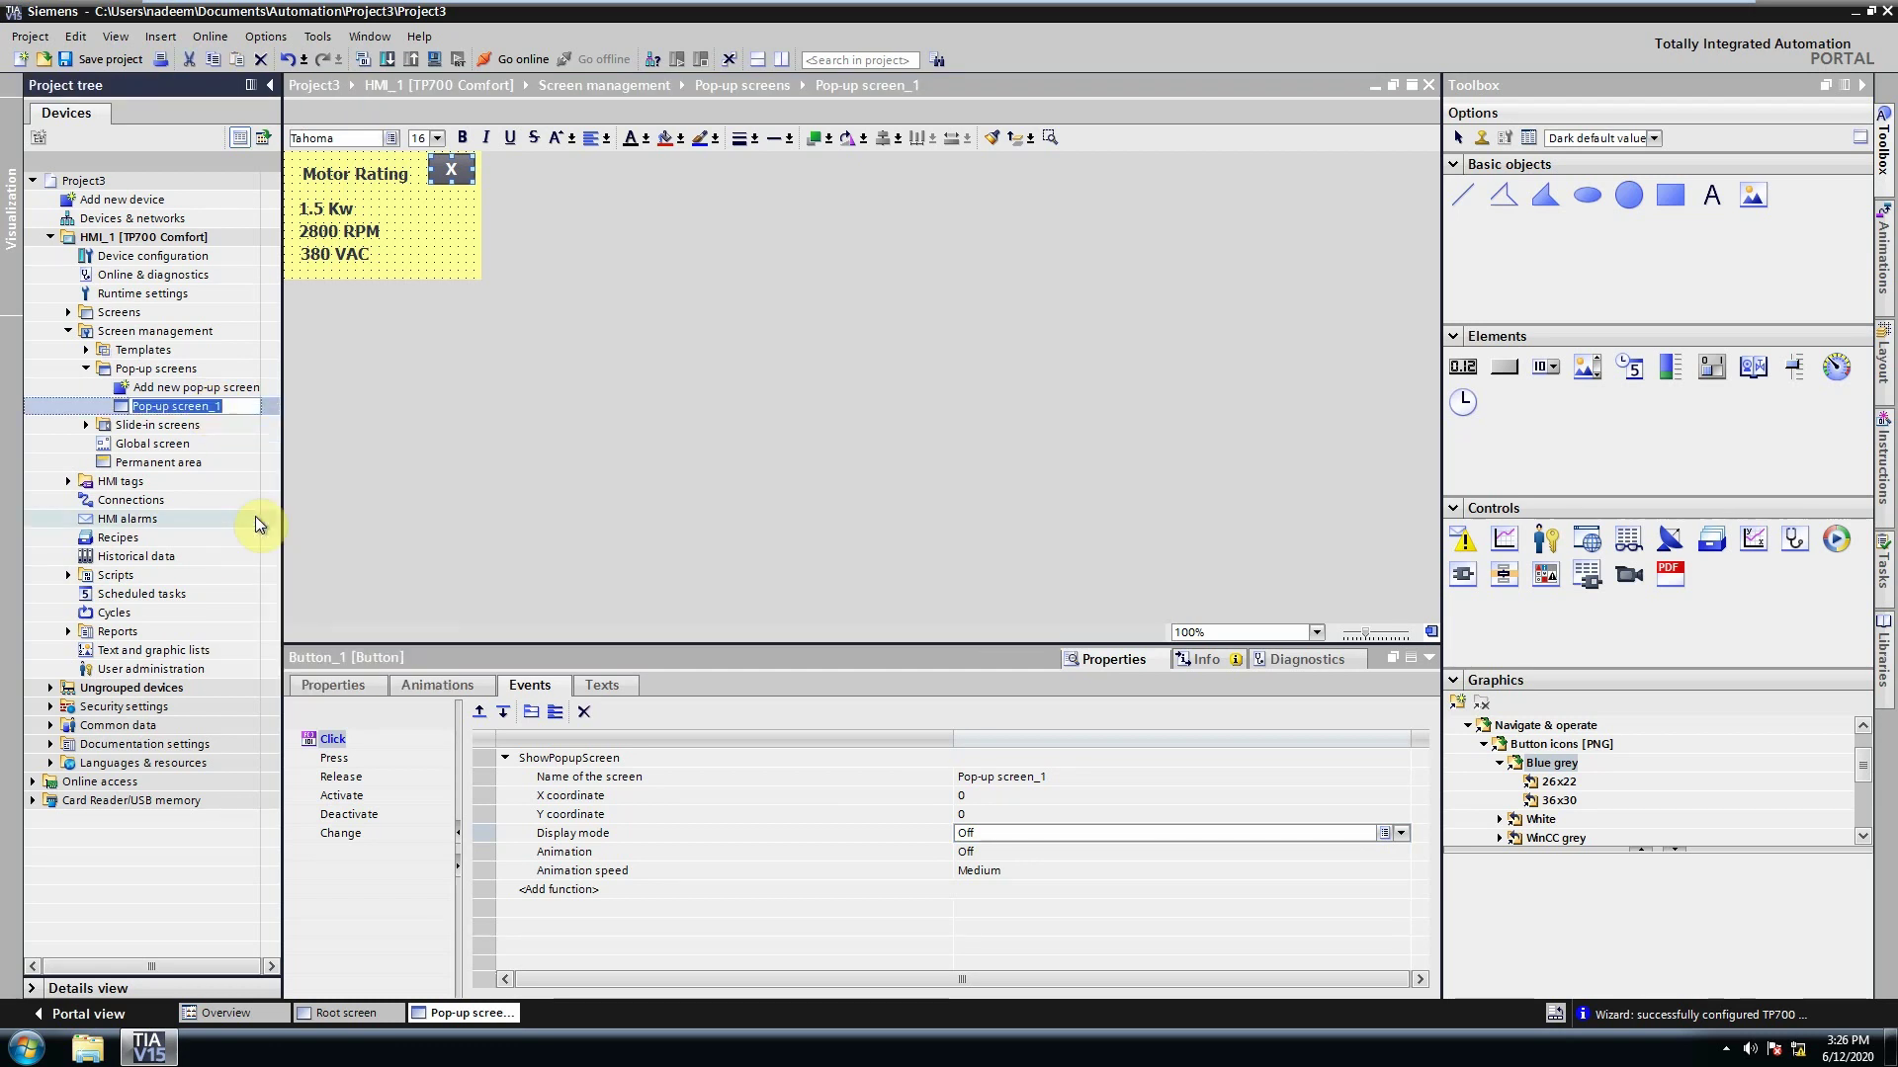
pyautogui.write('Help')
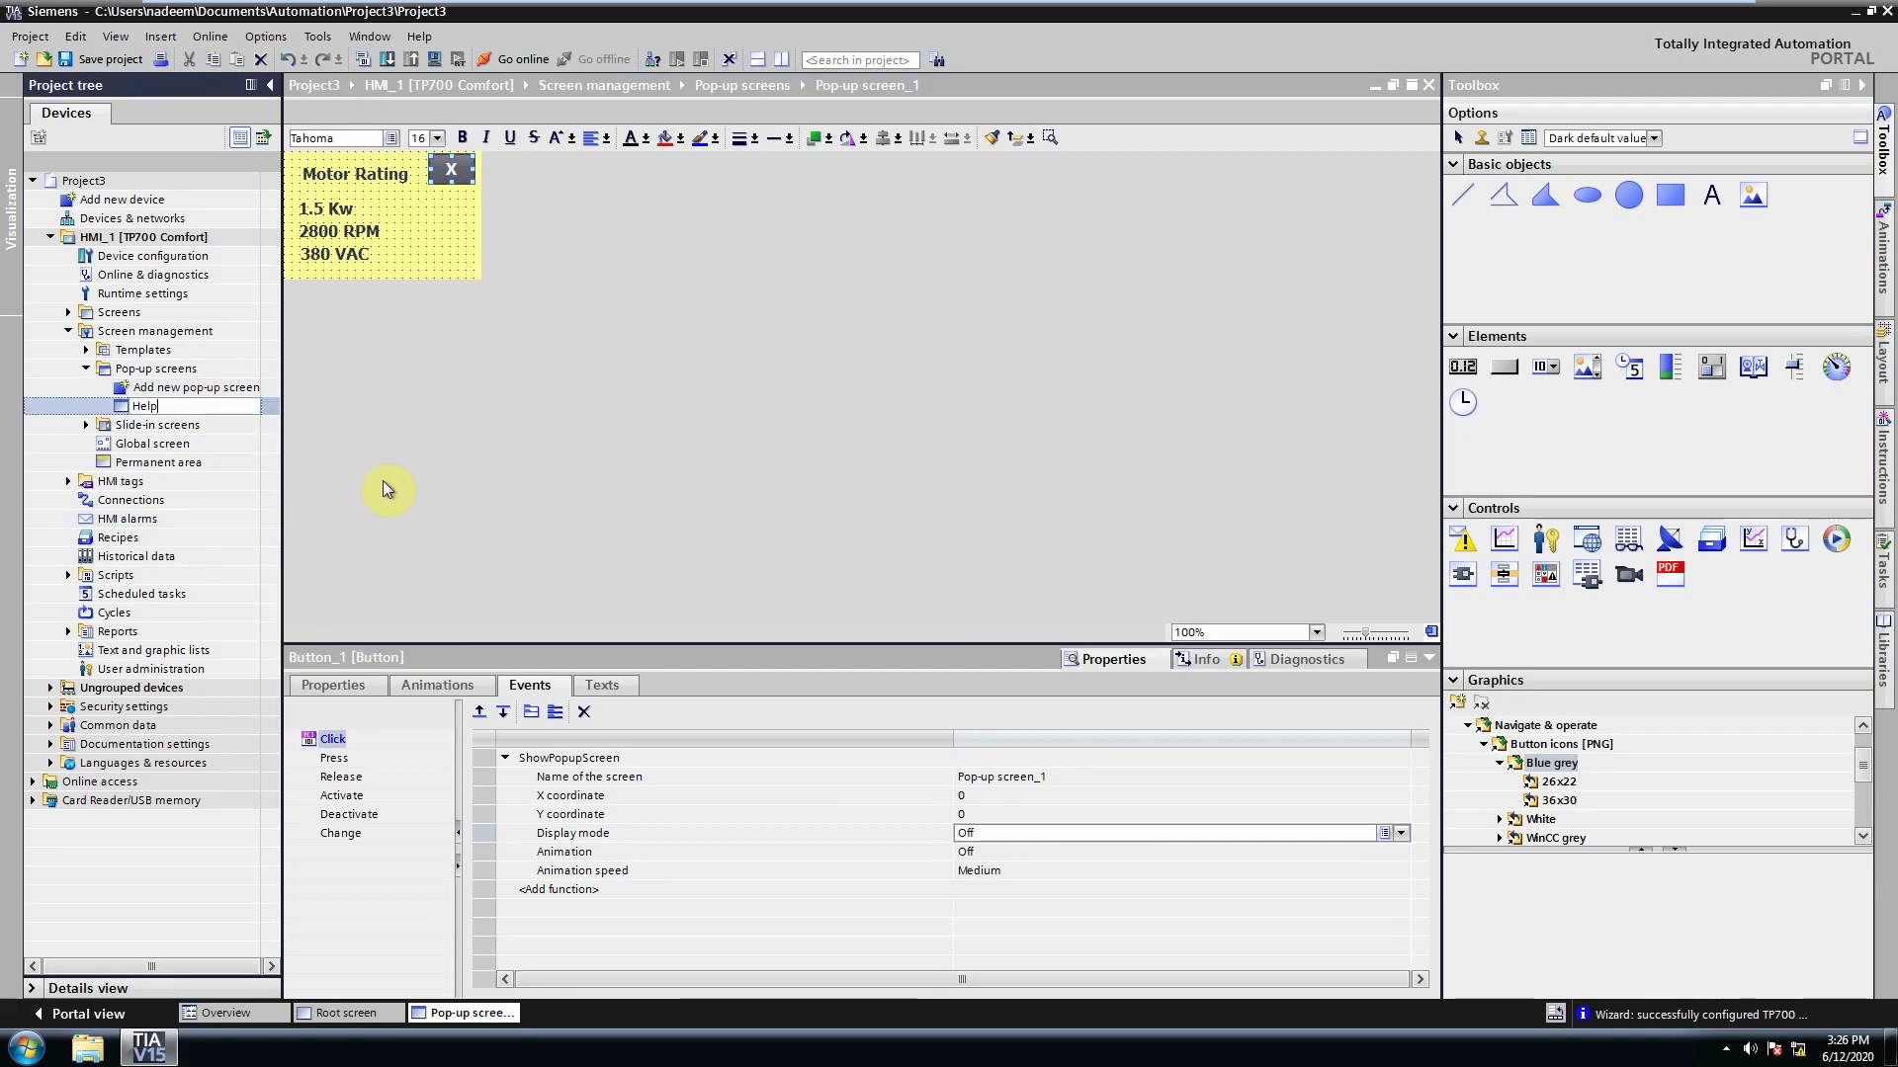
pyautogui.click(383, 488)
pyautogui.click(498, 390)
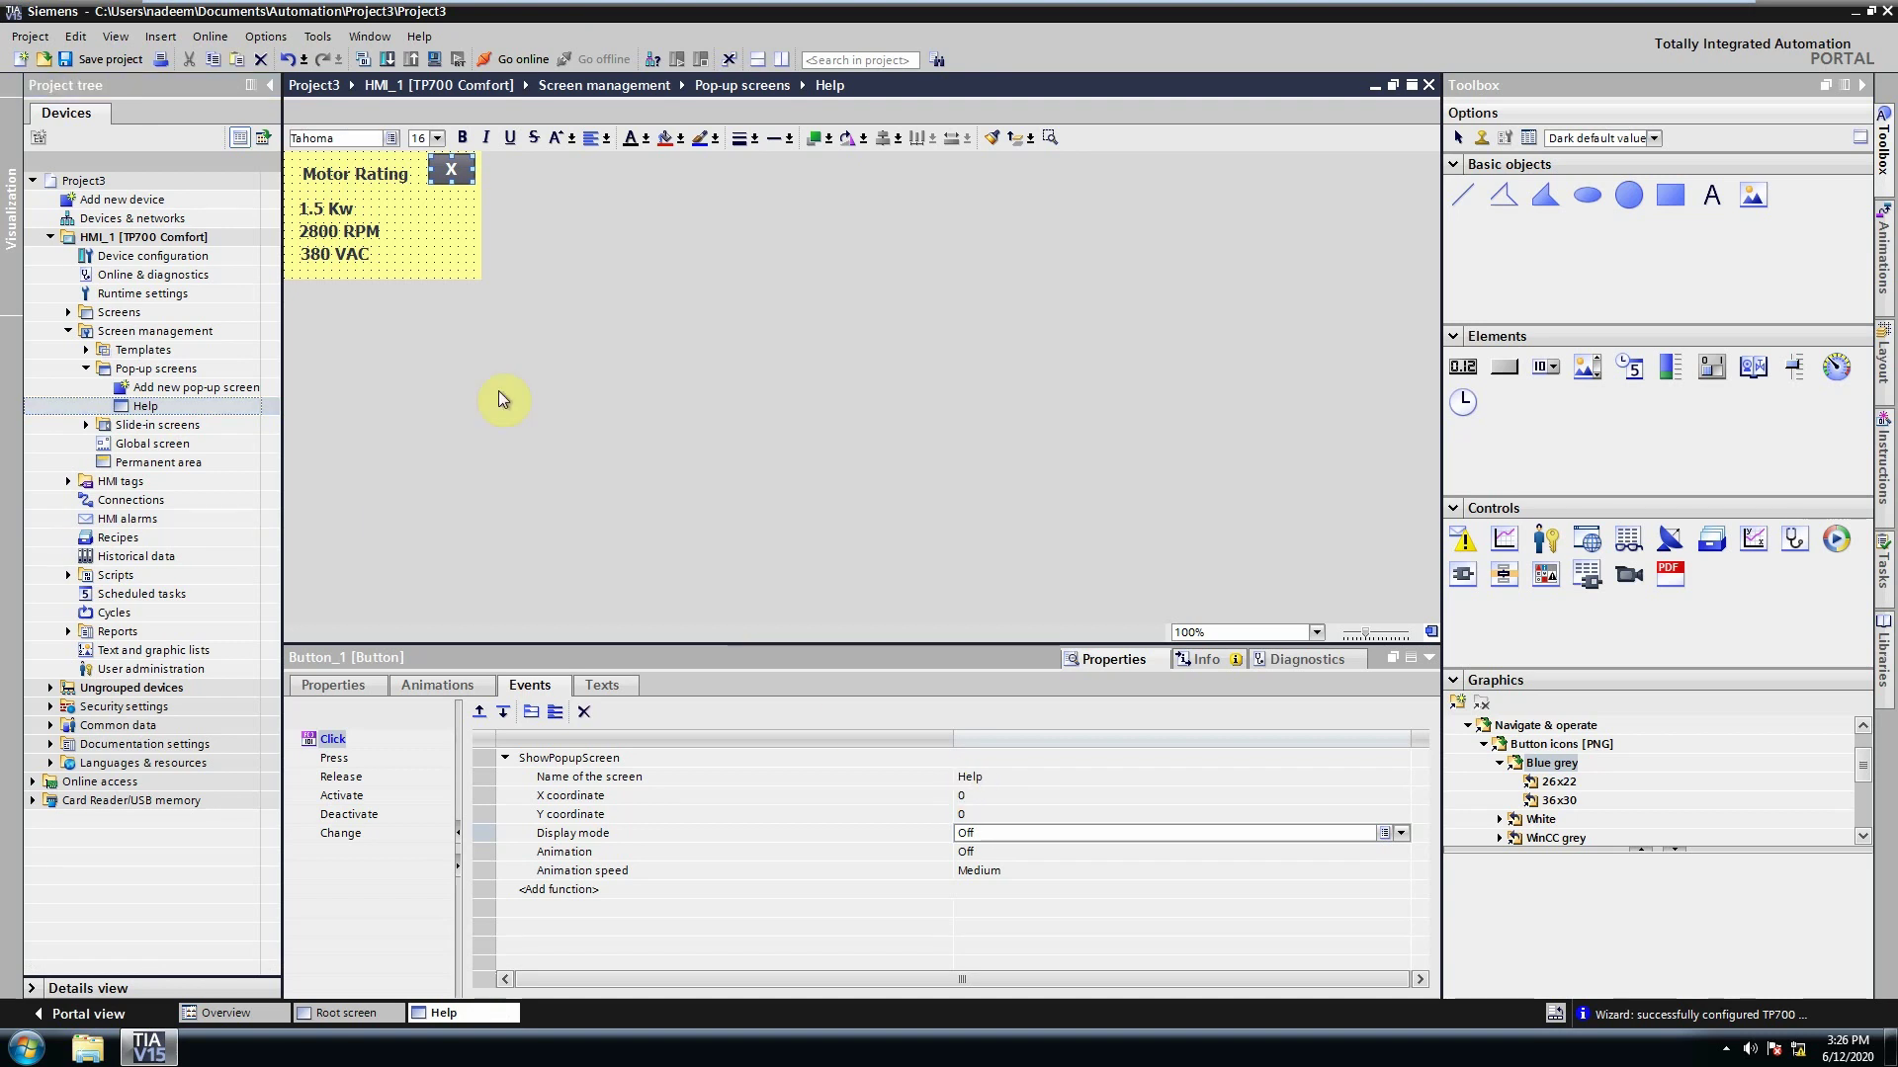
# - Open the Root screen and place a button for the Help pop-up screen on its left side
pyautogui.click(69, 313)
pyautogui.click(153, 351)
pyautogui.doubleClick(154, 350)
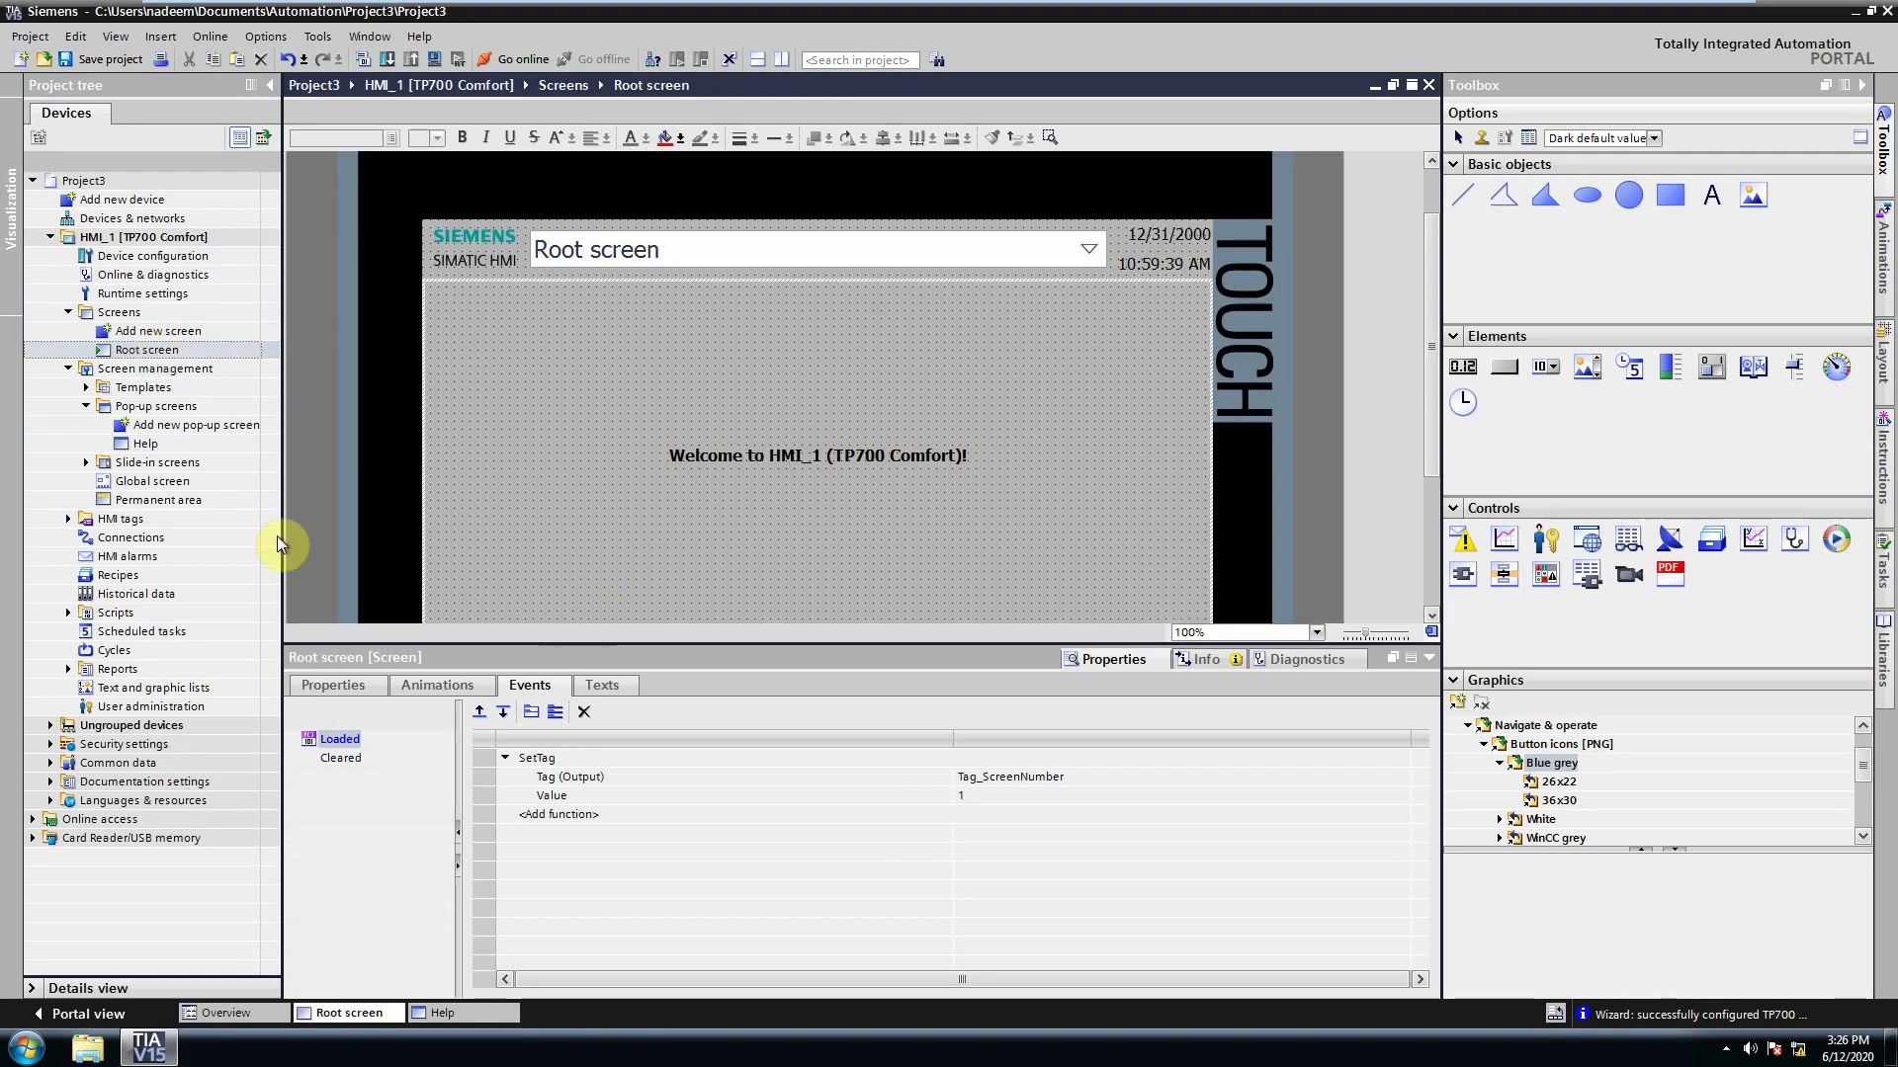
pyautogui.click(136, 446)
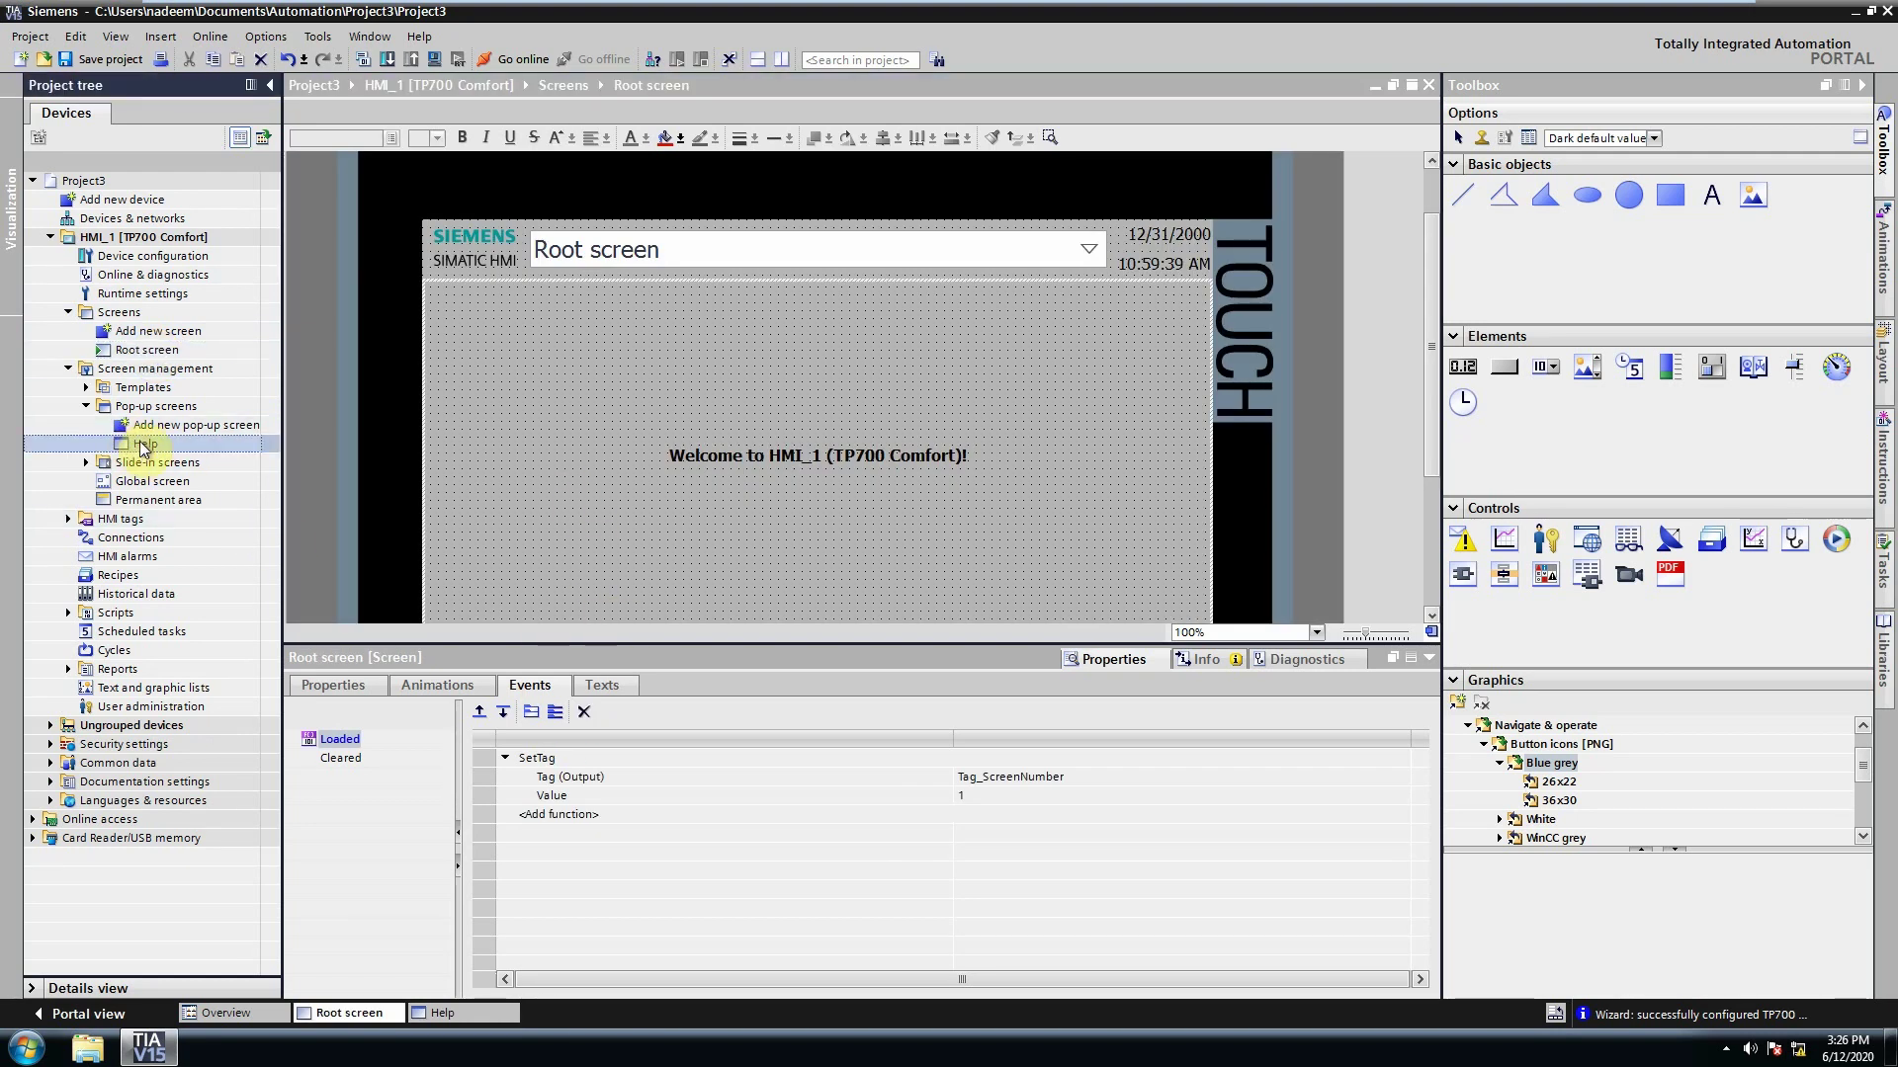
pyautogui.moveTo(141, 448); pyautogui.dragTo(592, 513)
pyautogui.click(526, 461)
pyautogui.click(601, 582)
# - Place a Symbol library motor graphic directly below the Help button on the Root screen and delete the welcome text
pyautogui.moveTo(1752, 369); pyautogui.dragTo(539, 553)
pyautogui.moveTo(1432, 391); pyautogui.dragTo(1432, 429)
pyautogui.moveTo(580, 431); pyautogui.dragTo(555, 362)
pyautogui.moveTo(541, 494); pyautogui.dragTo(535, 435)
pyautogui.click(720, 391)
pyautogui.press('Delete')
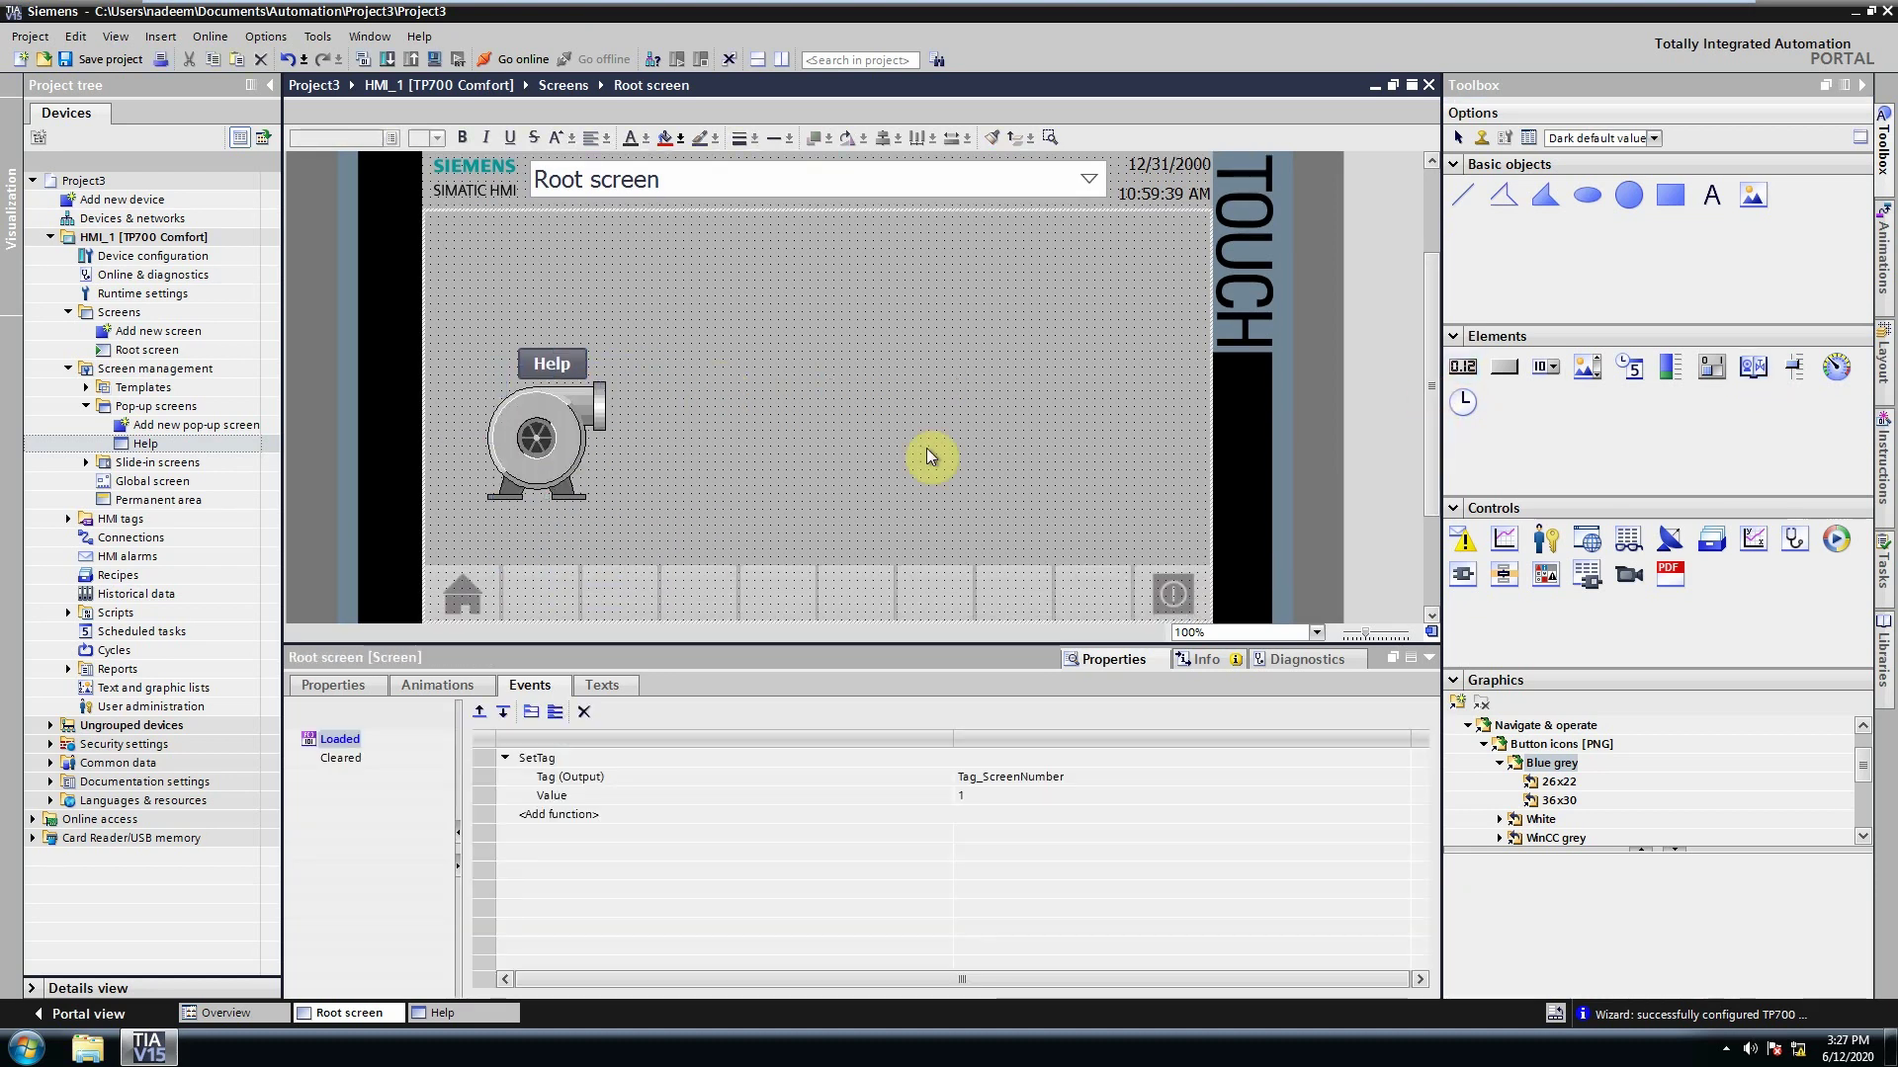
# - Set the display mode of the Help button's ShowPopupScreen function to On
pyautogui.click(555, 364)
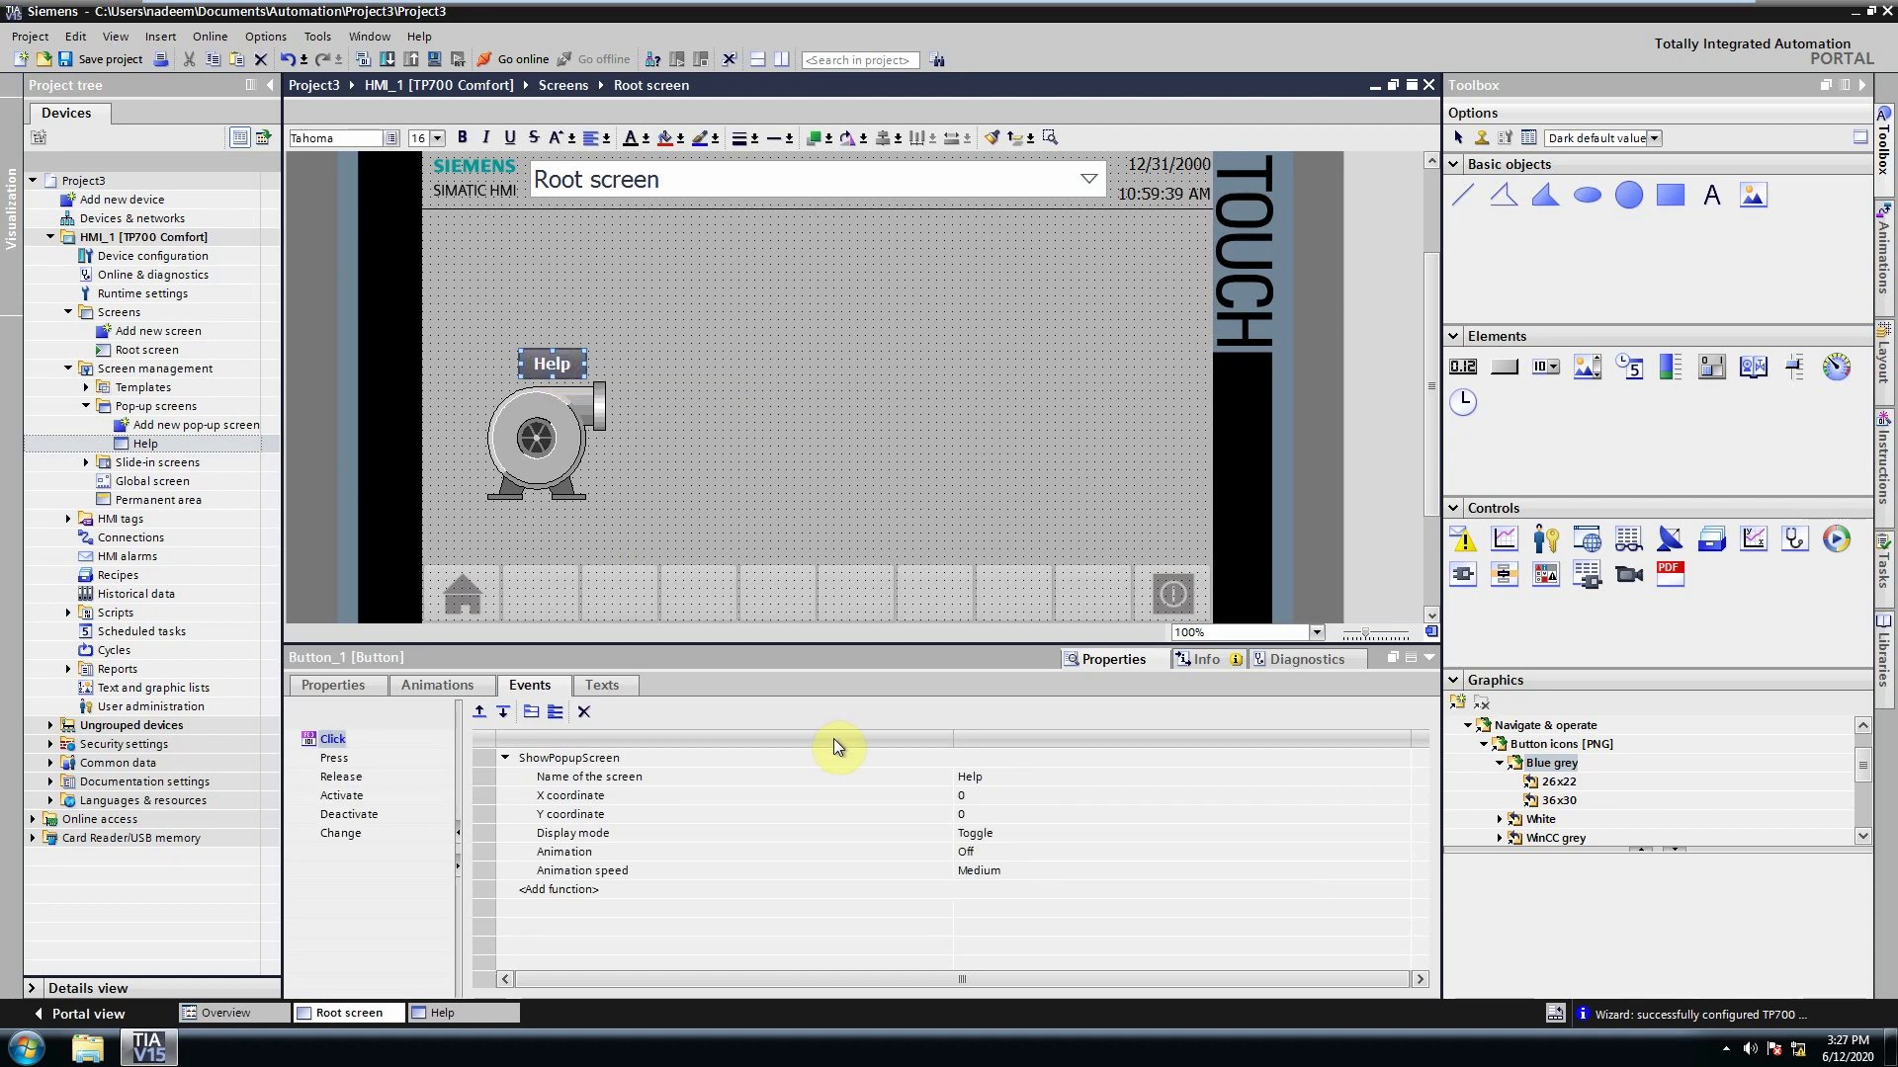
pyautogui.click(989, 837)
pyautogui.click(1401, 835)
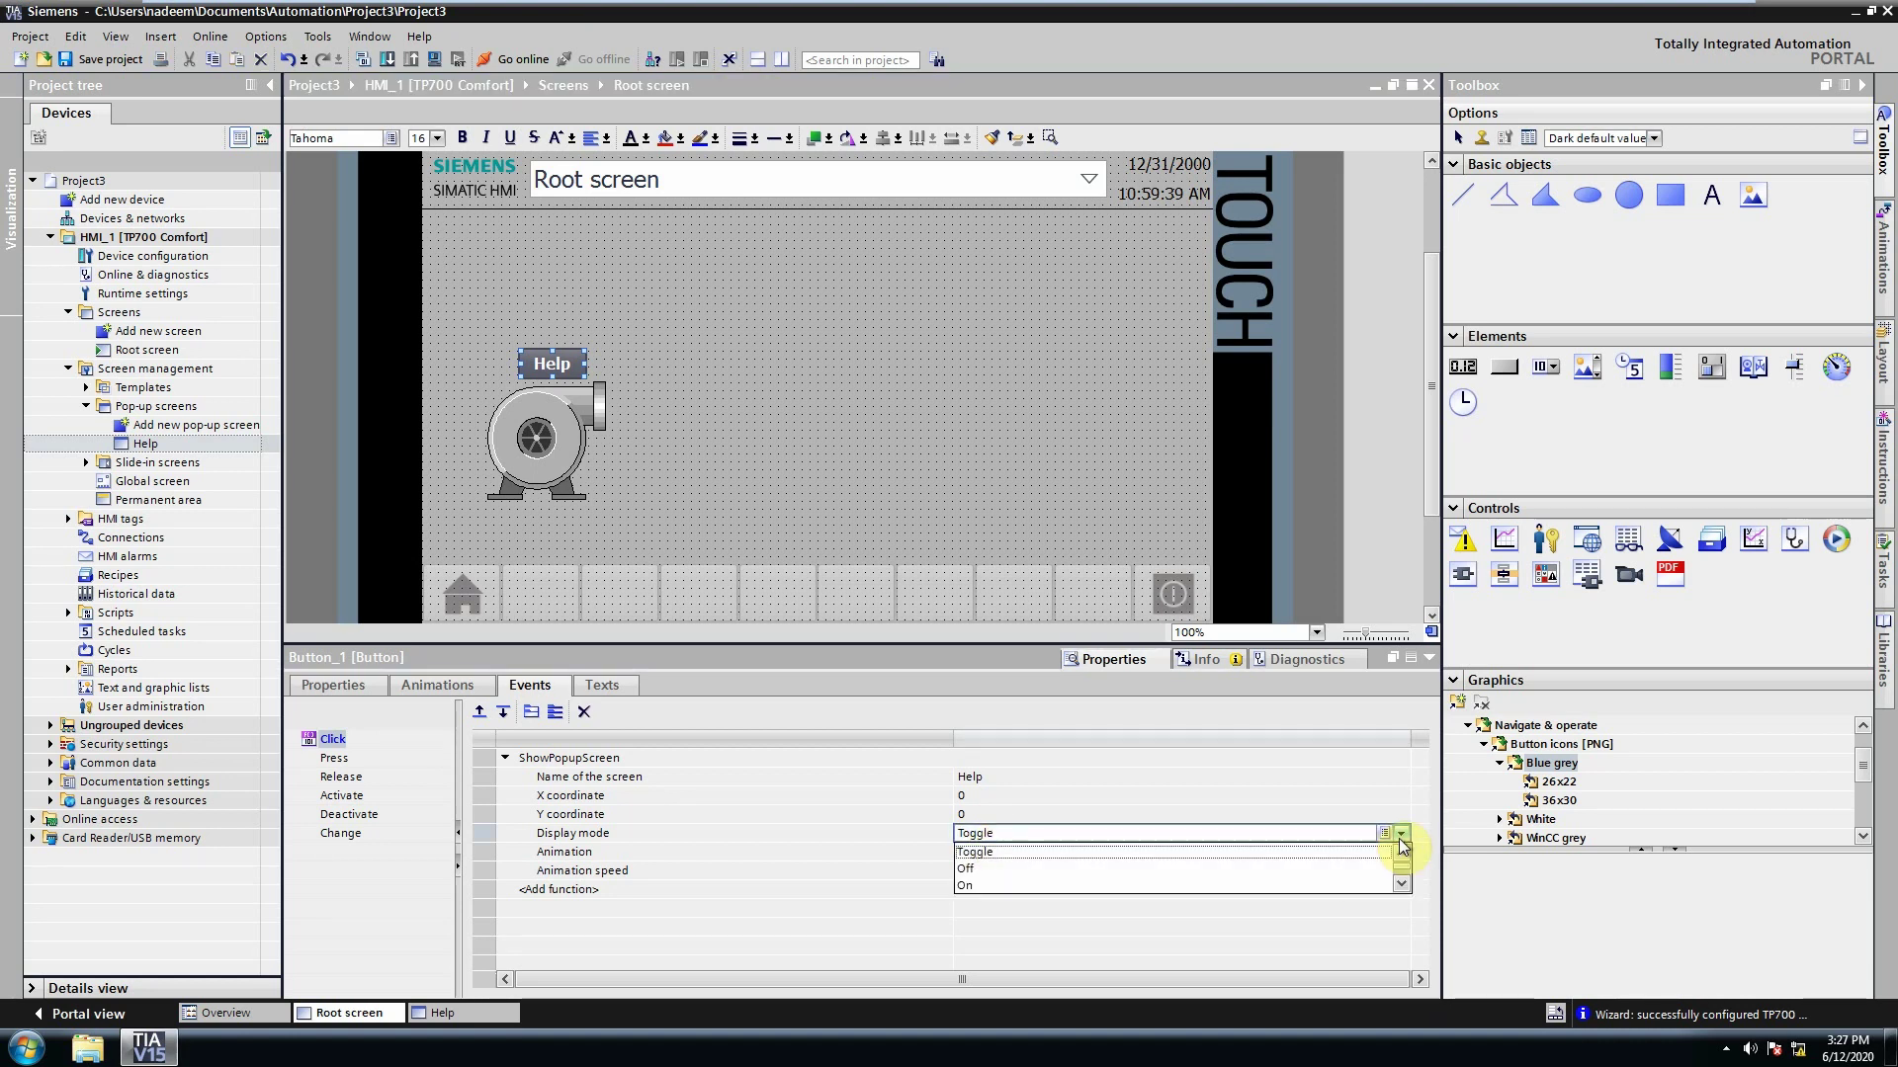
pyautogui.click(1330, 886)
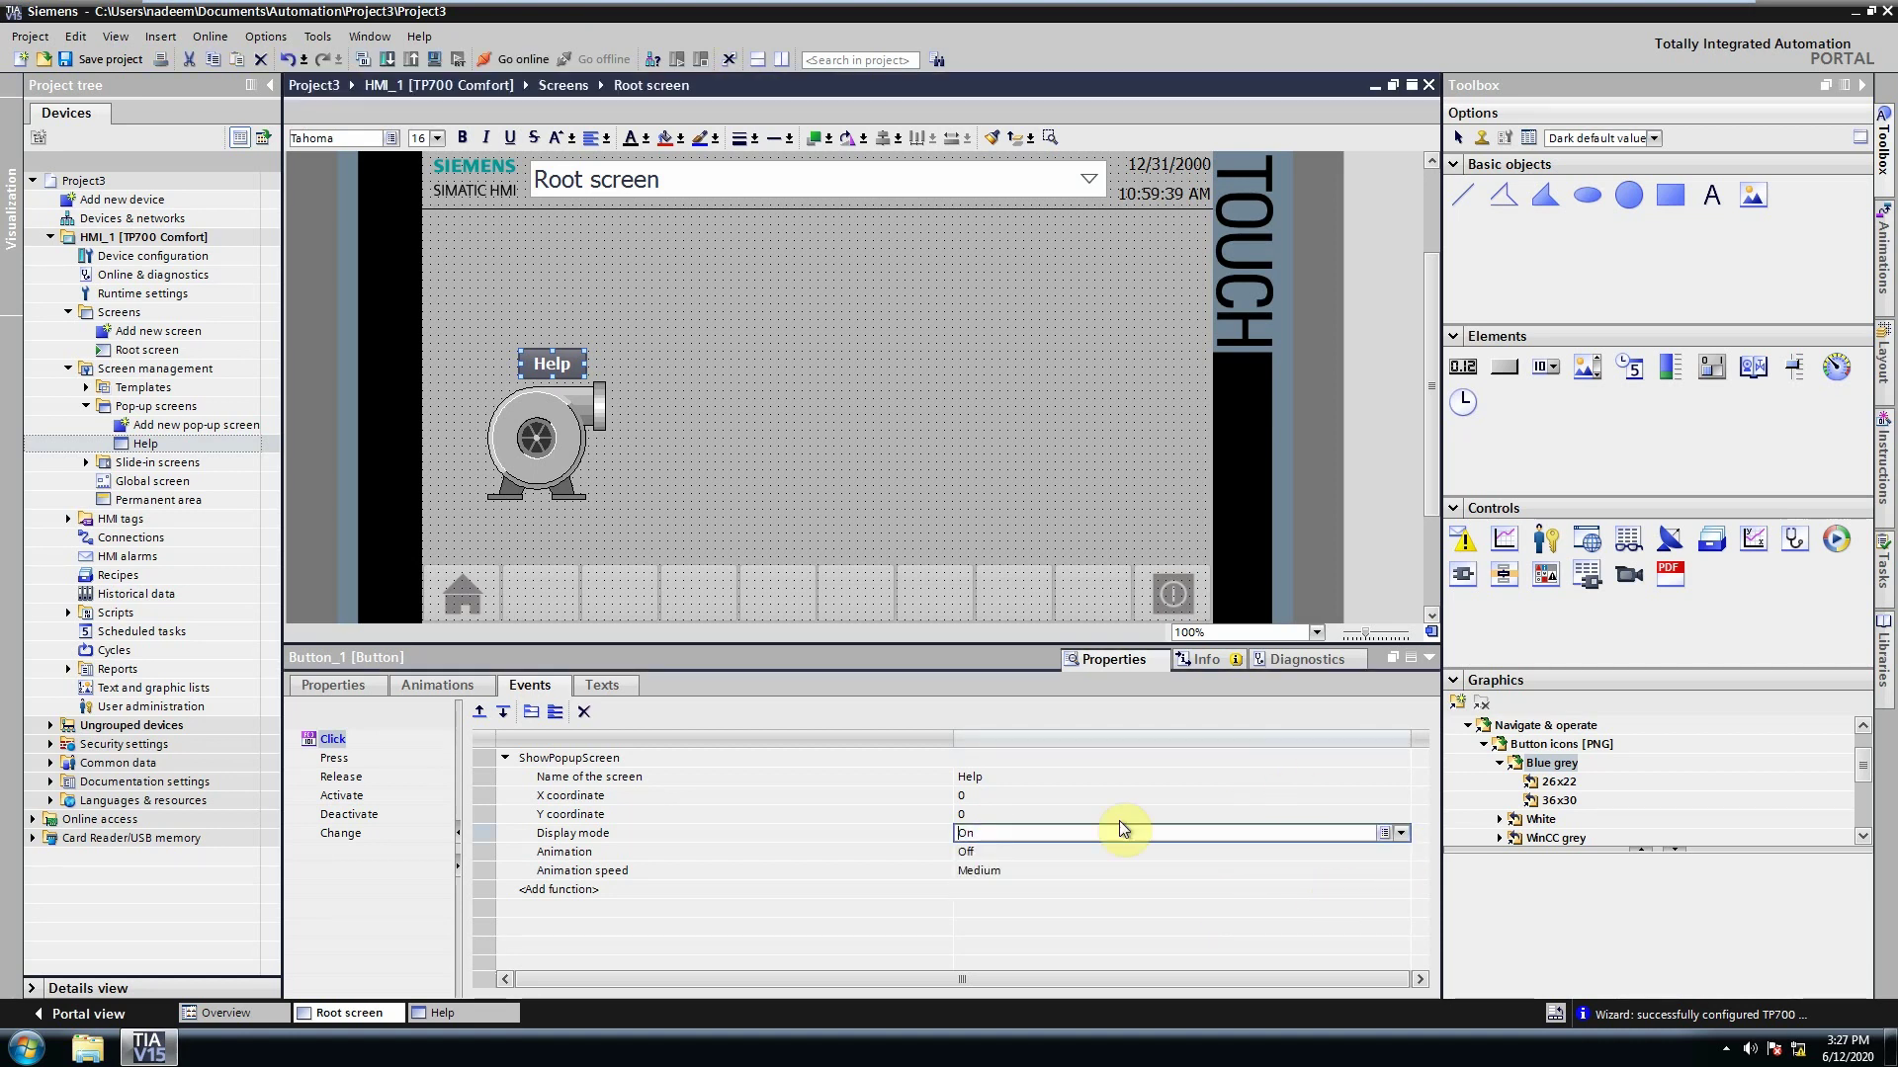
pyautogui.click(1076, 499)
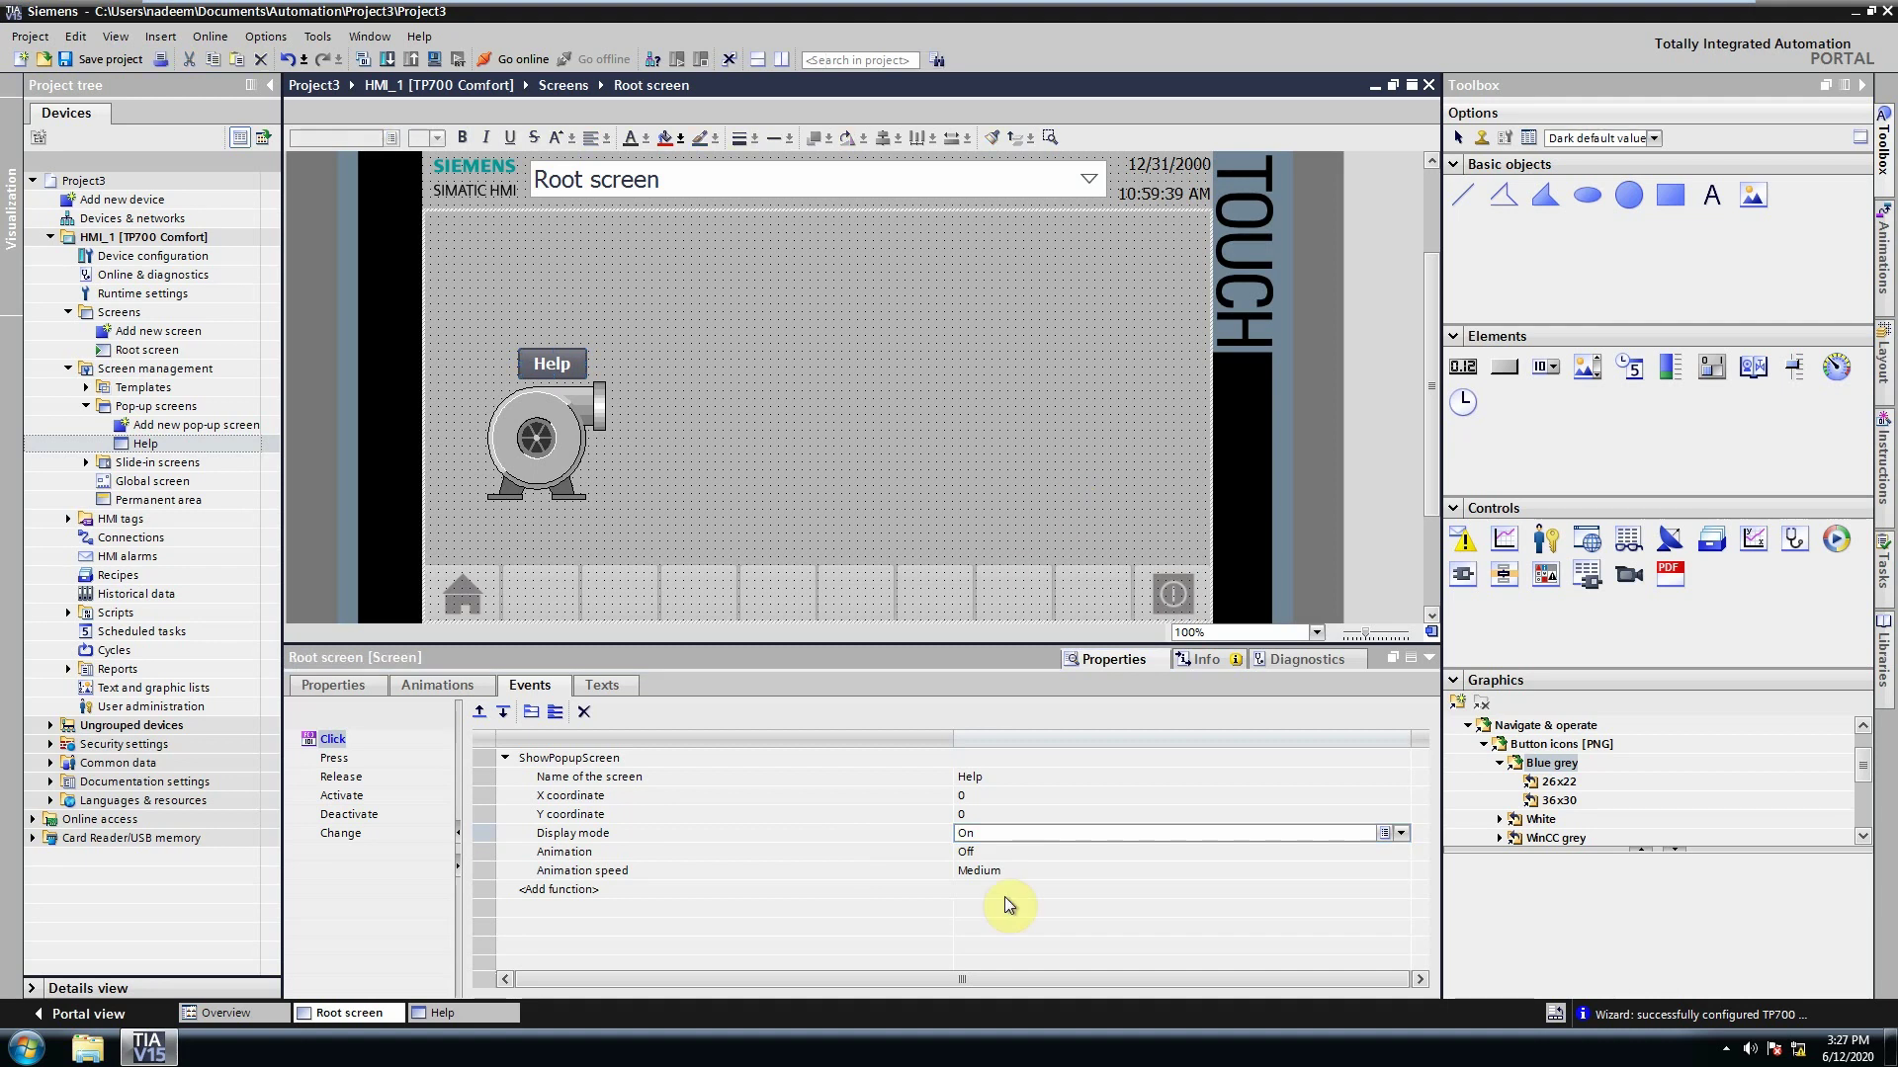
pyautogui.click(546, 370)
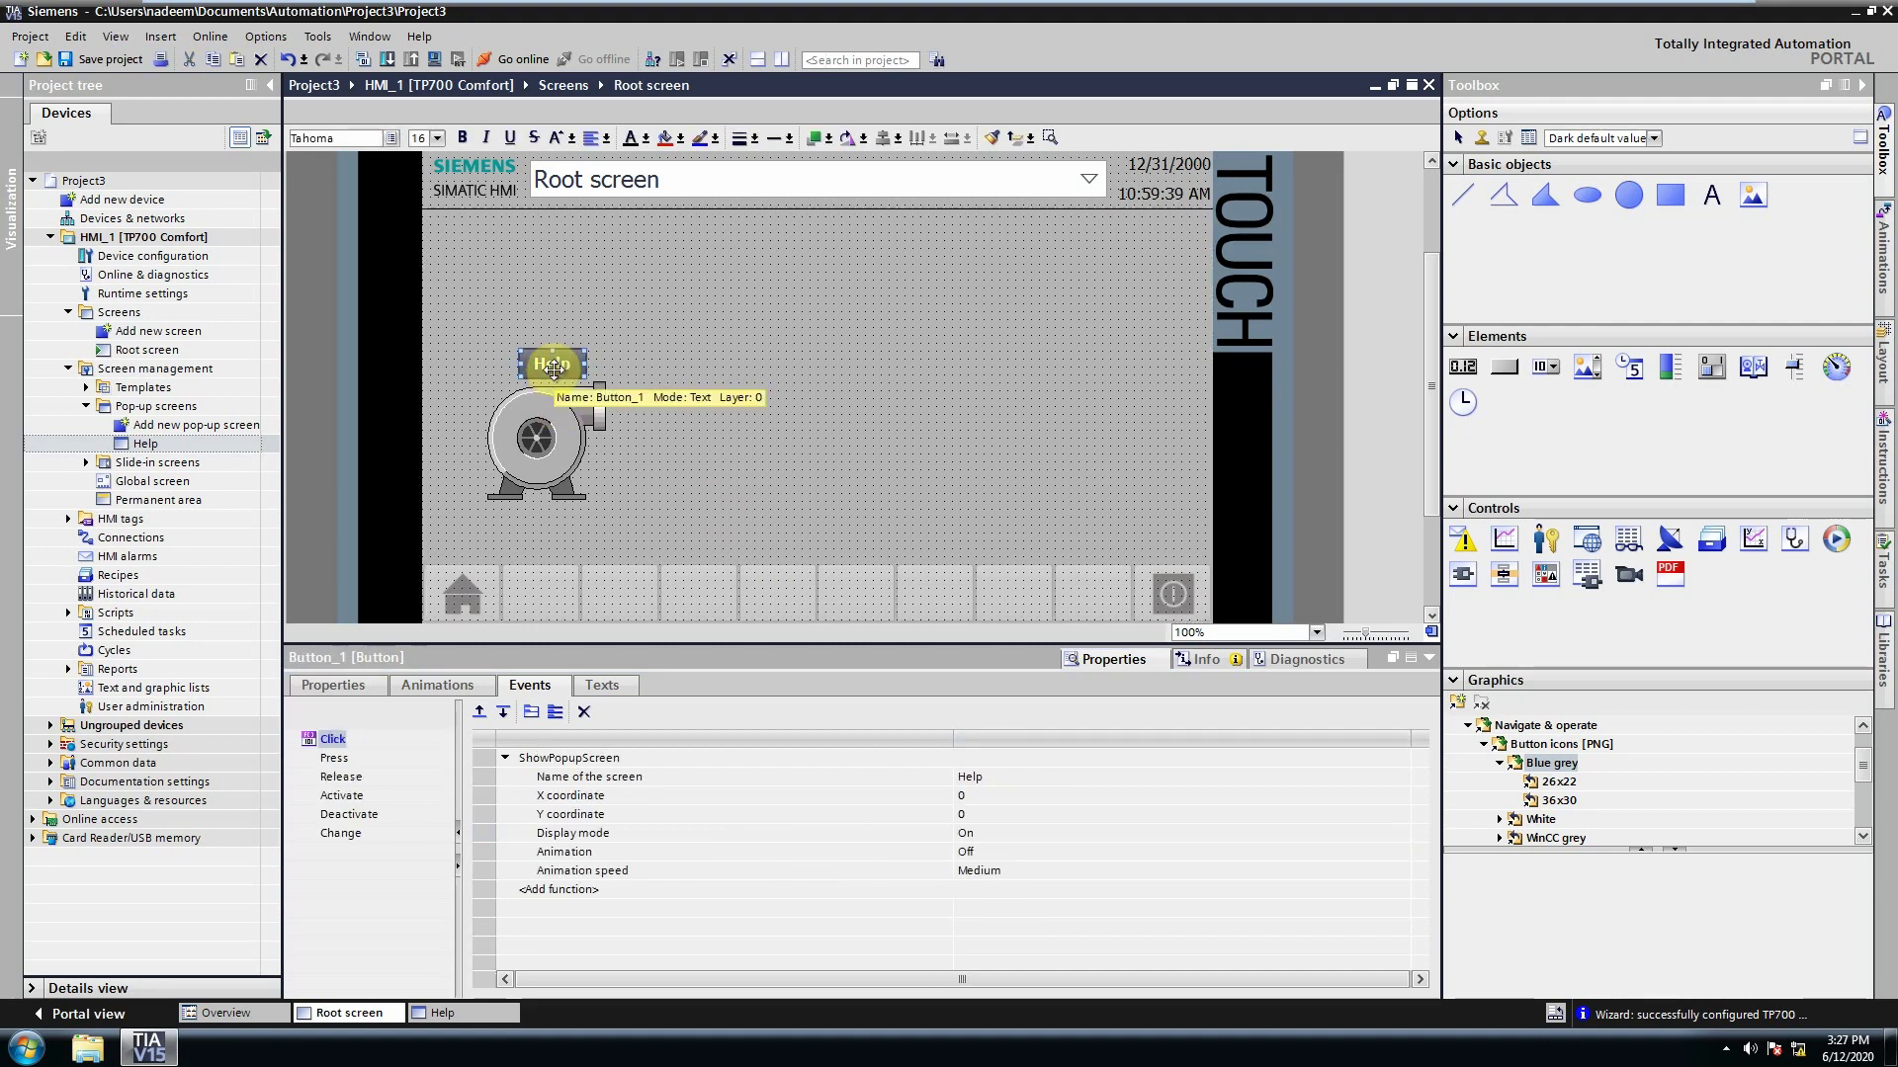
# - Start the HMI runtime simulation and test opening the pop-up with the Help button and closing it with the X button
pyautogui.click(435, 61)
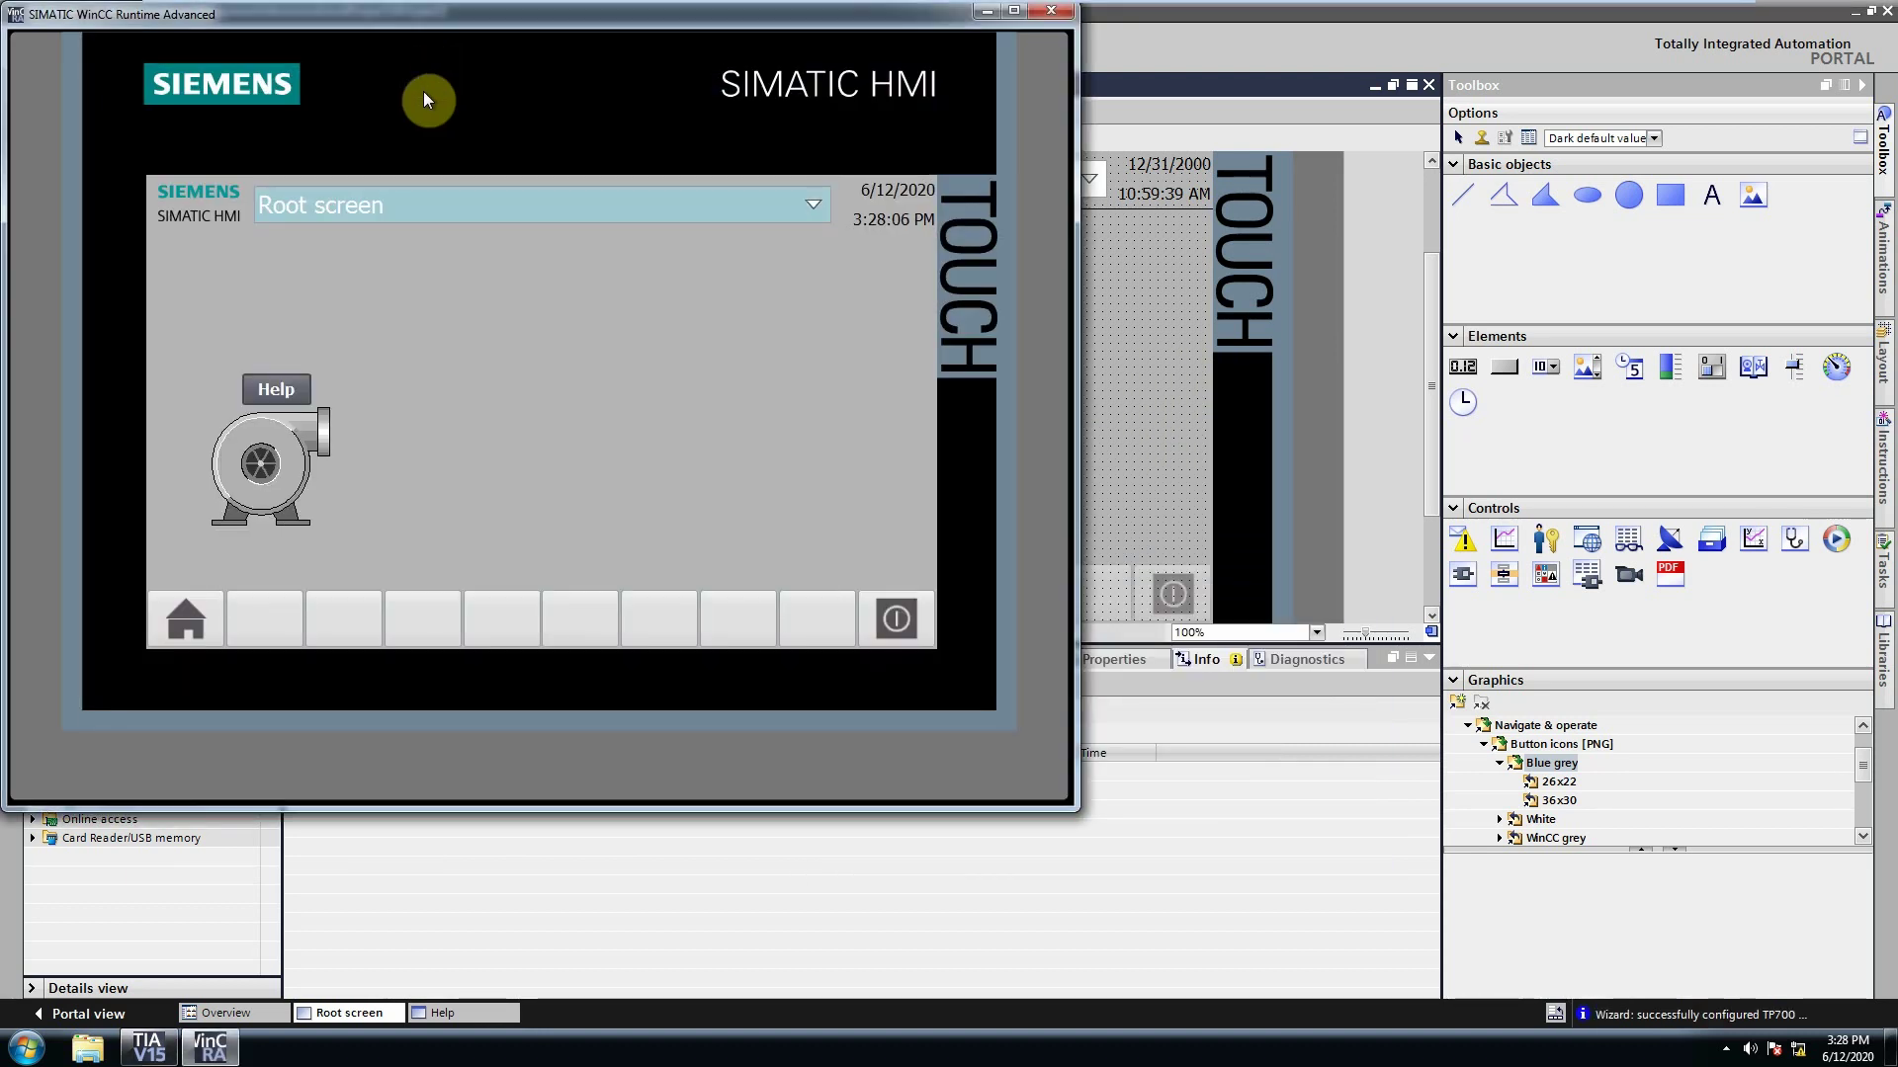
pyautogui.moveTo(336, 16); pyautogui.dragTo(352, 106)
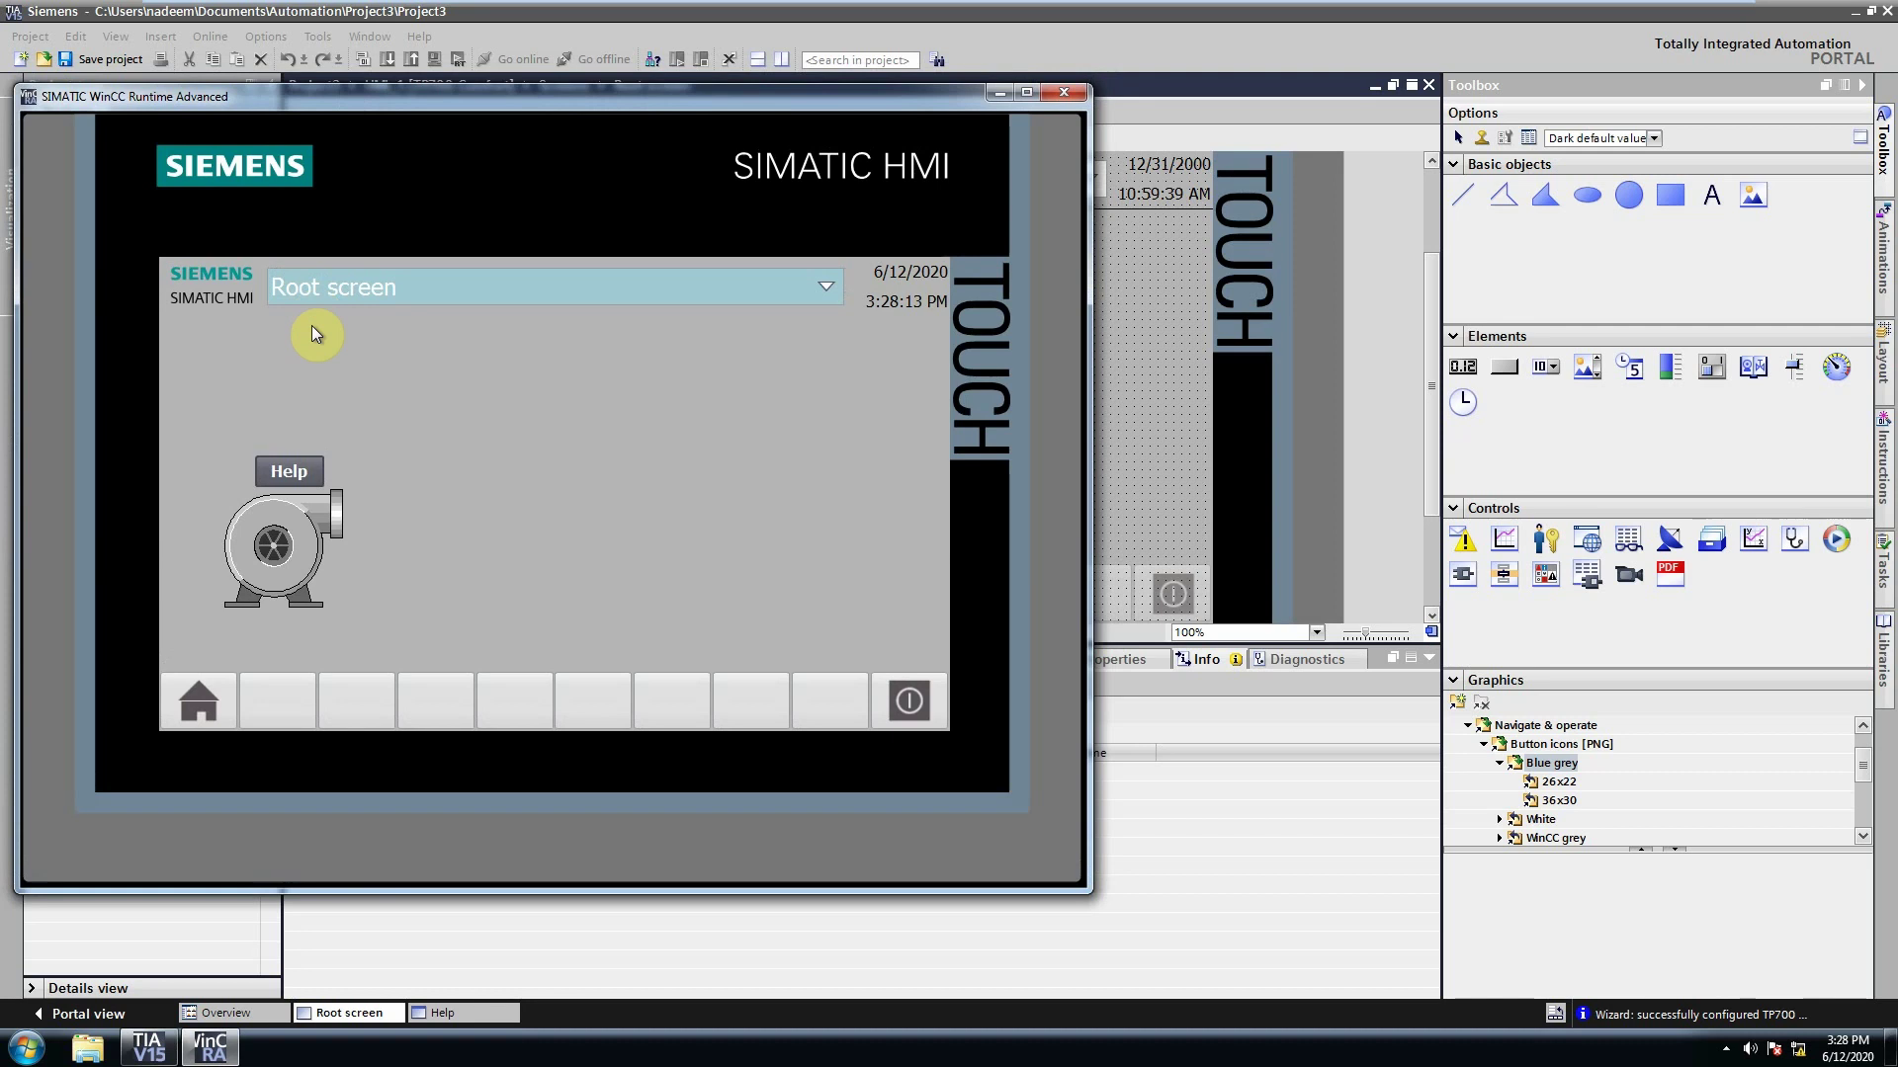
pyautogui.click(289, 473)
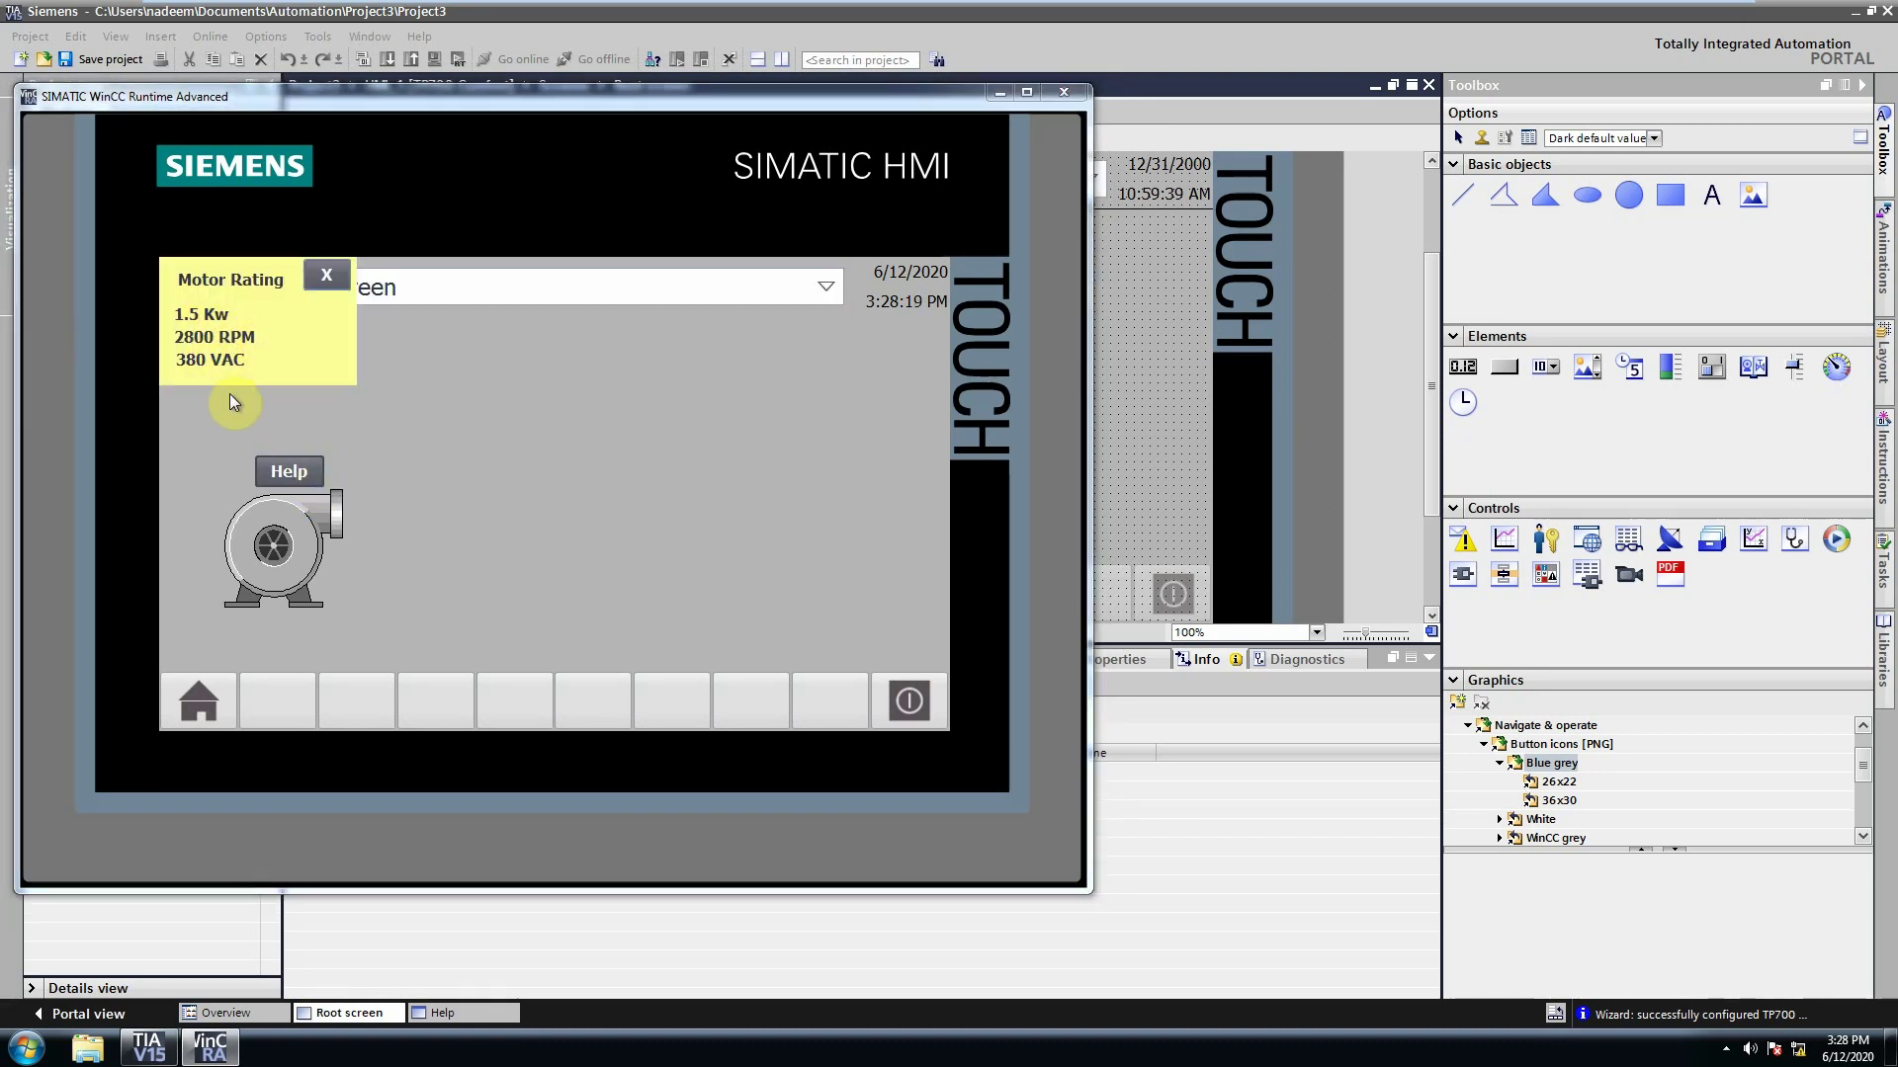
pyautogui.click(332, 282)
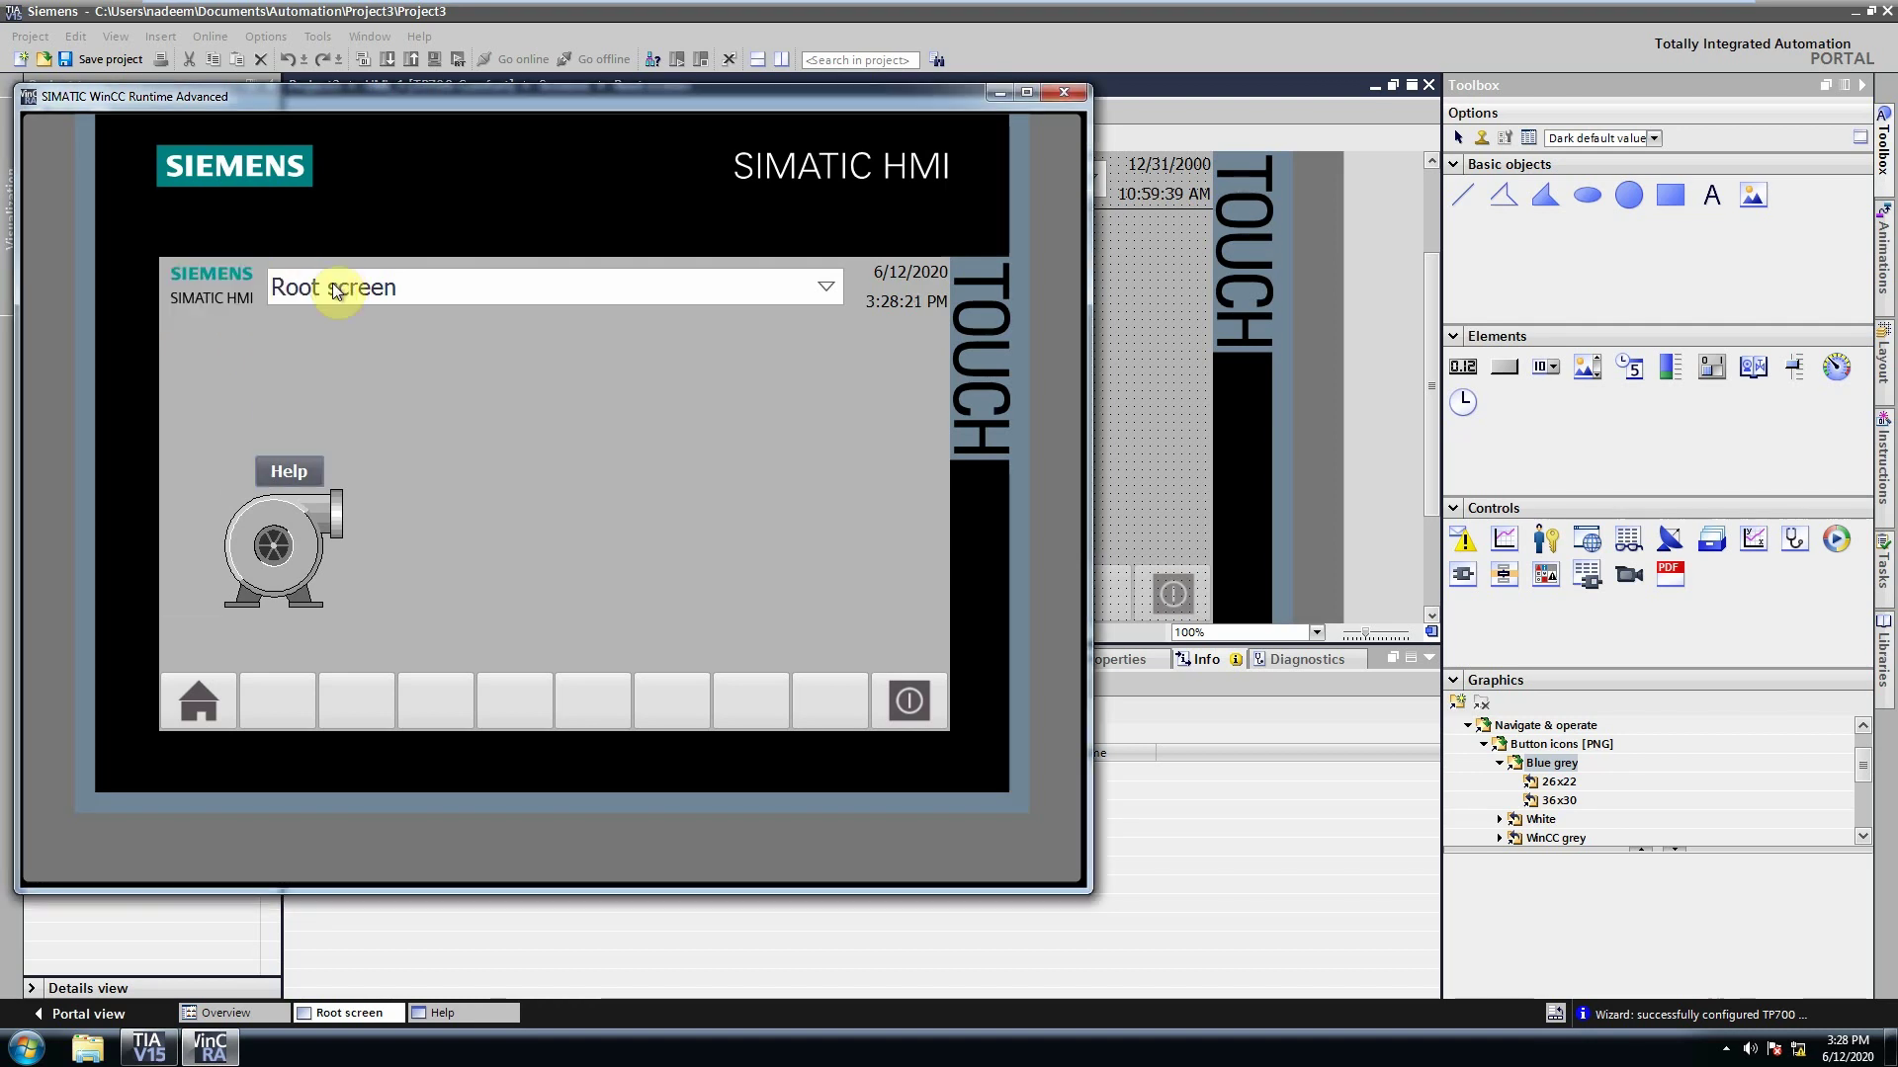
pyautogui.click(306, 474)
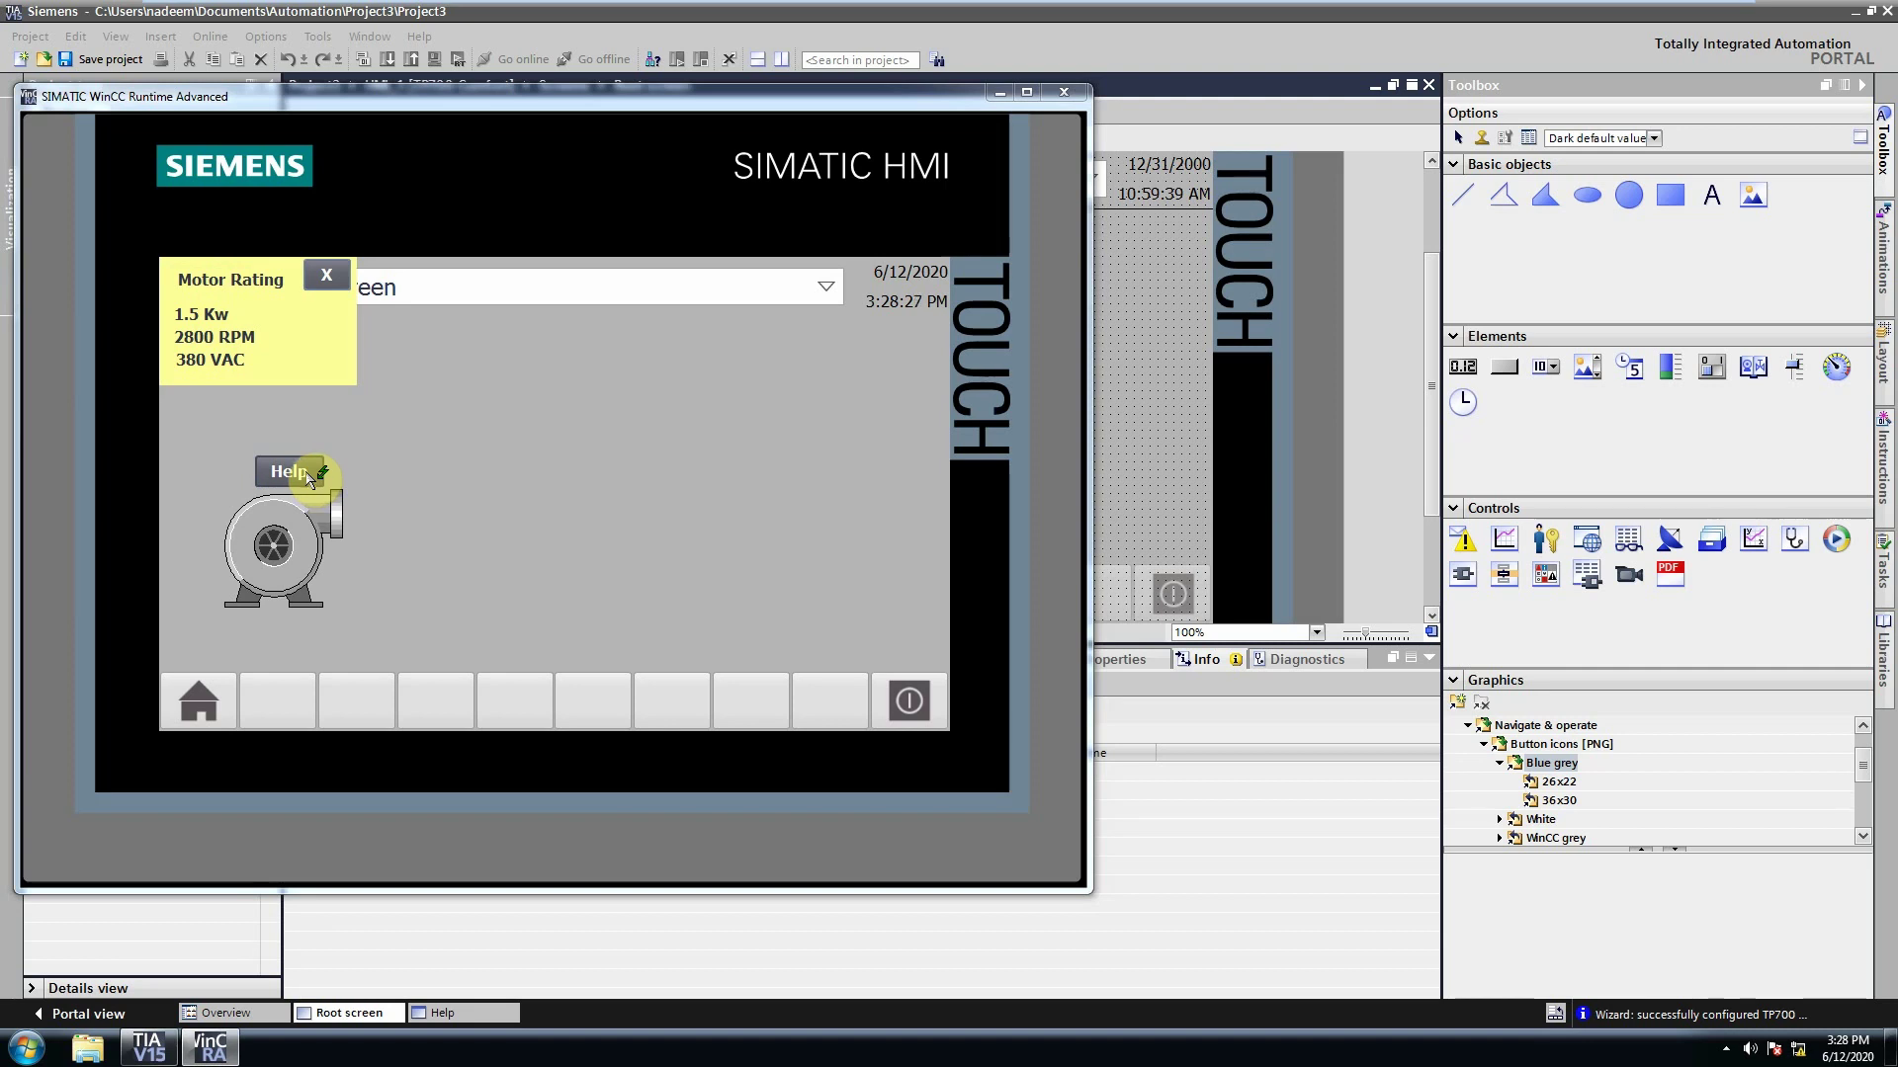
pyautogui.click(342, 285)
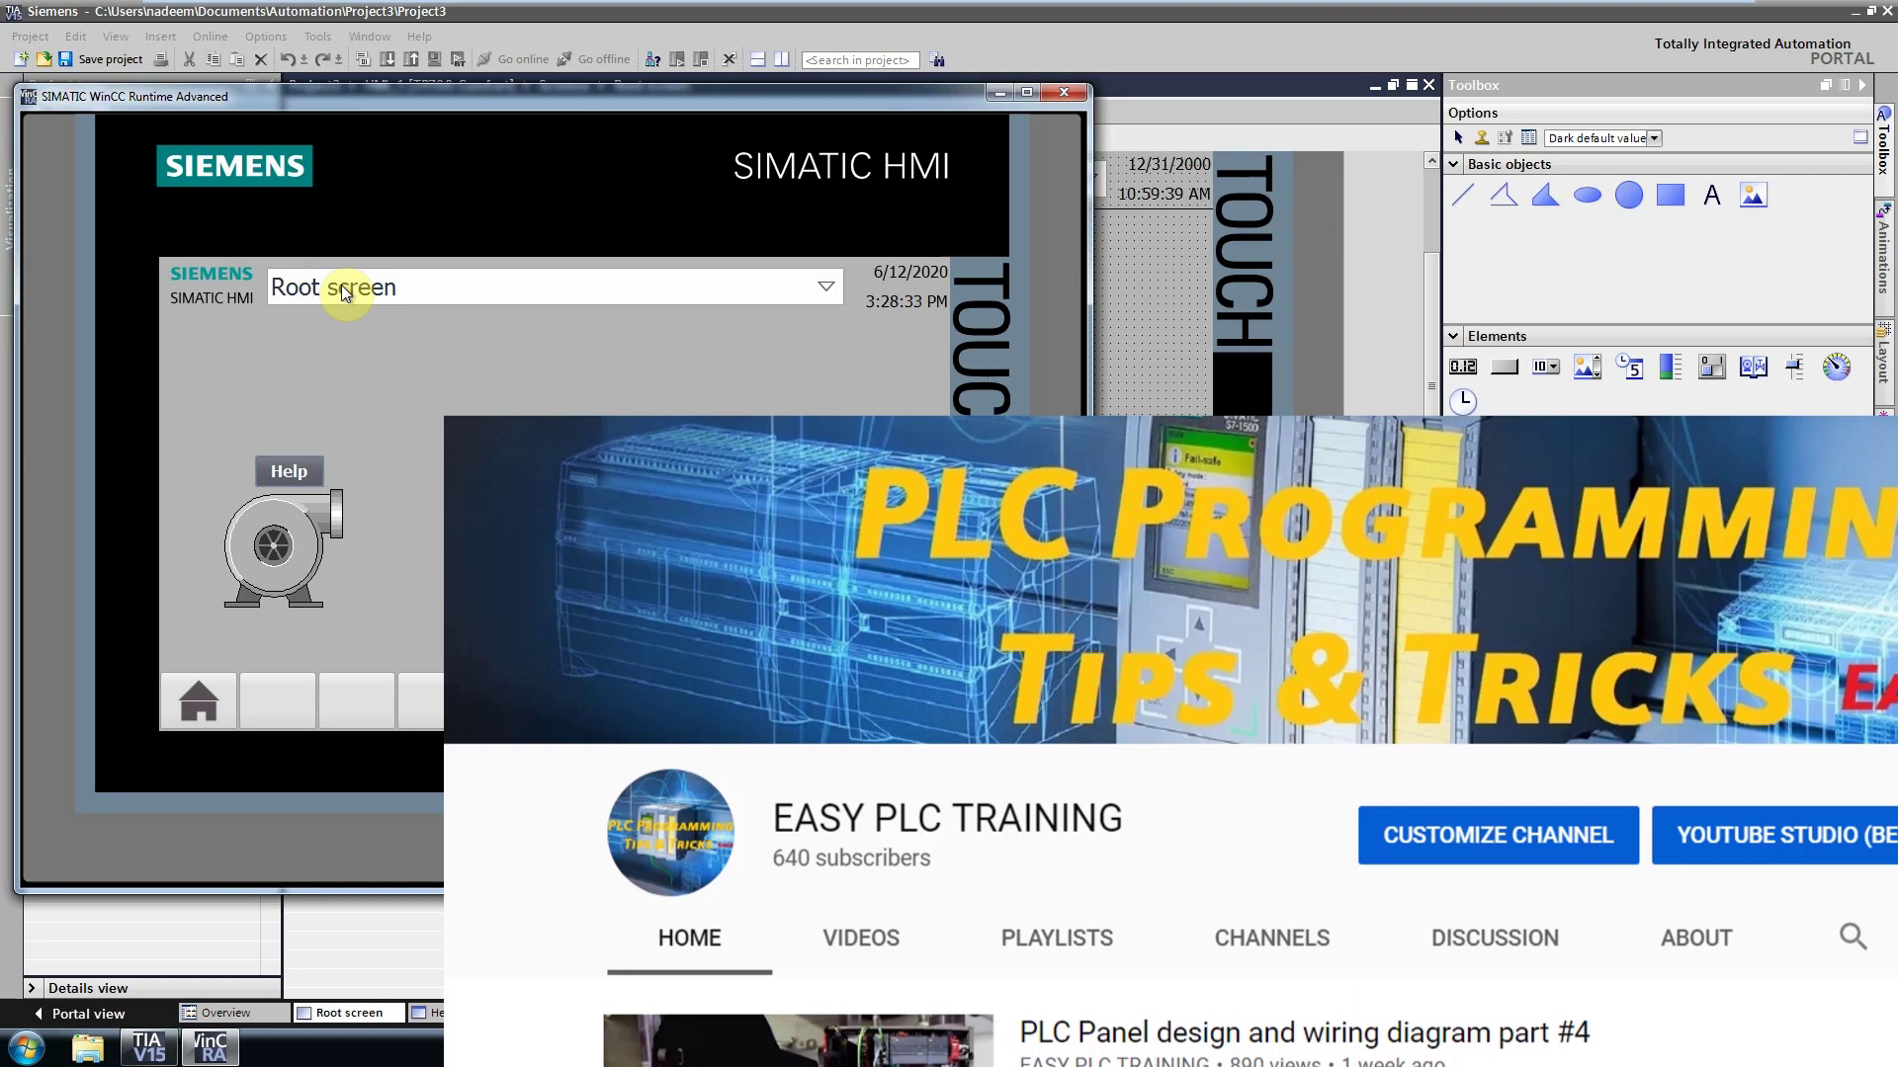
pyautogui.click(306, 479)
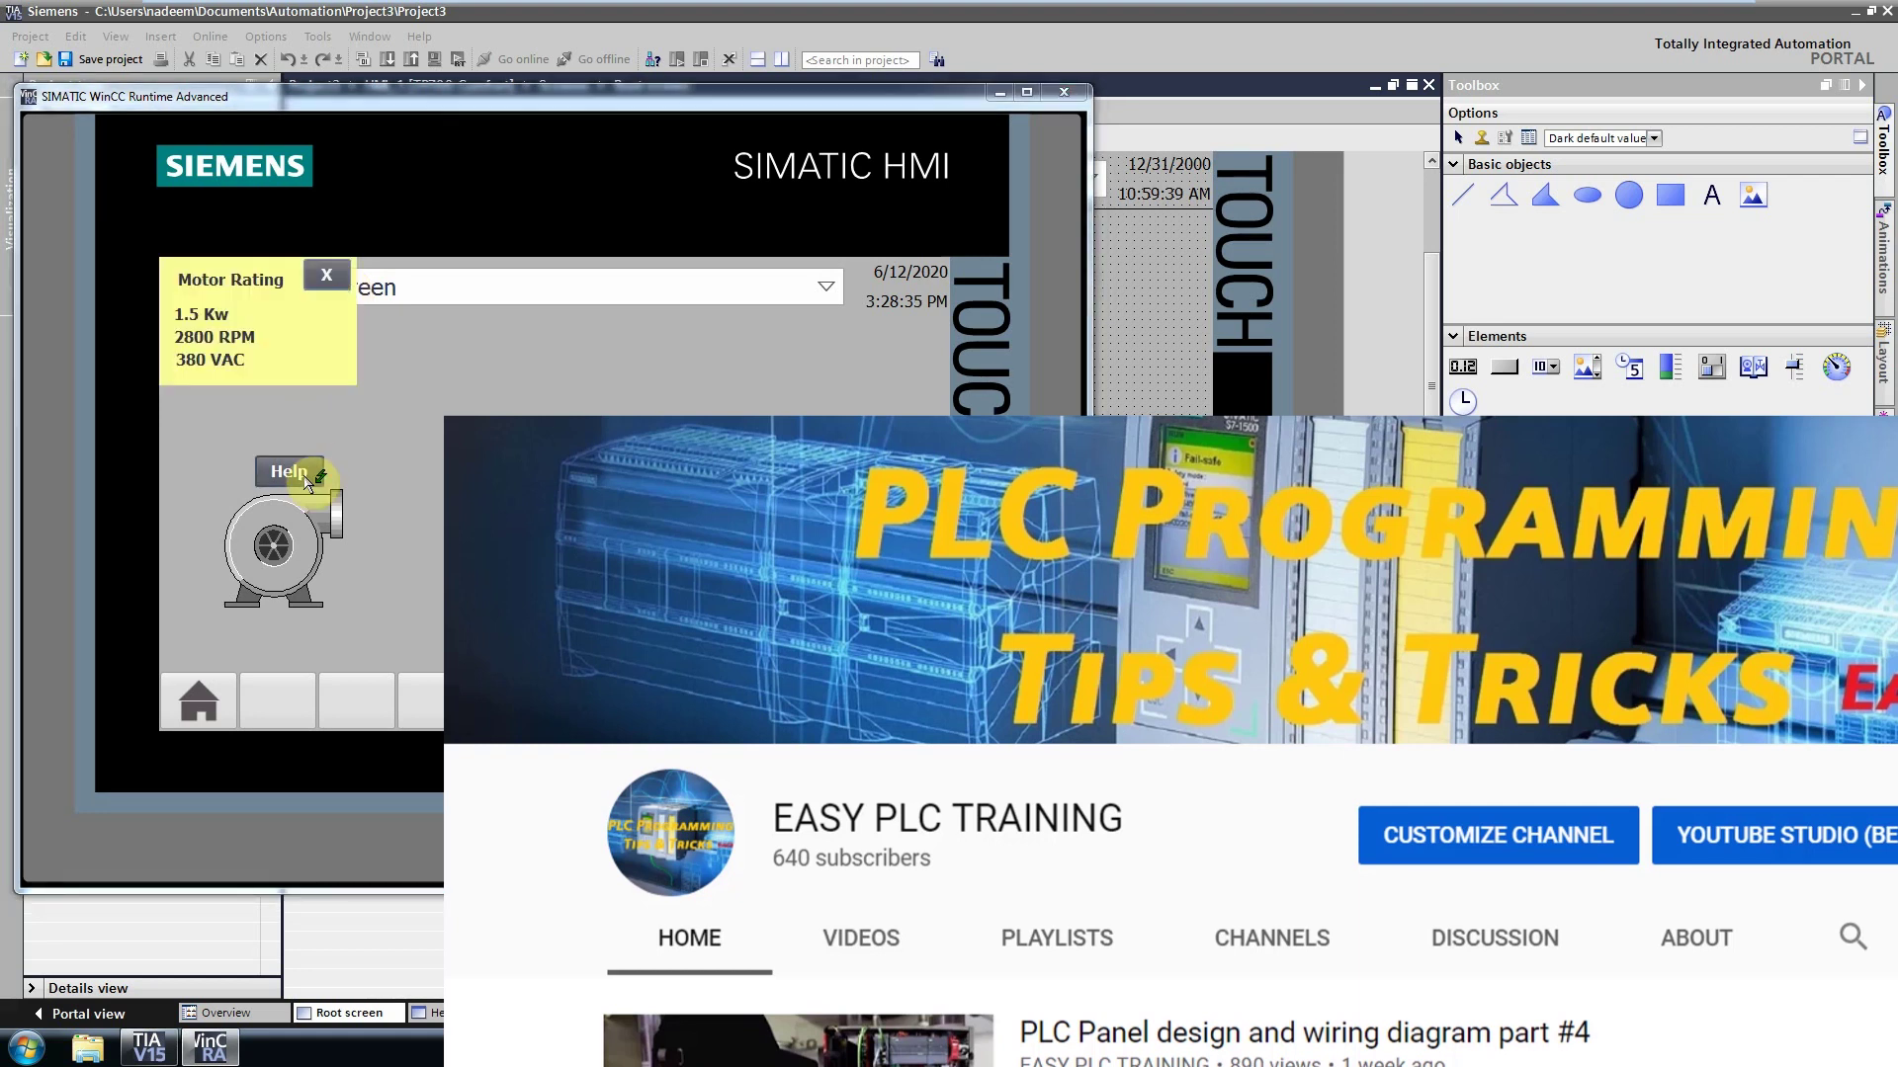